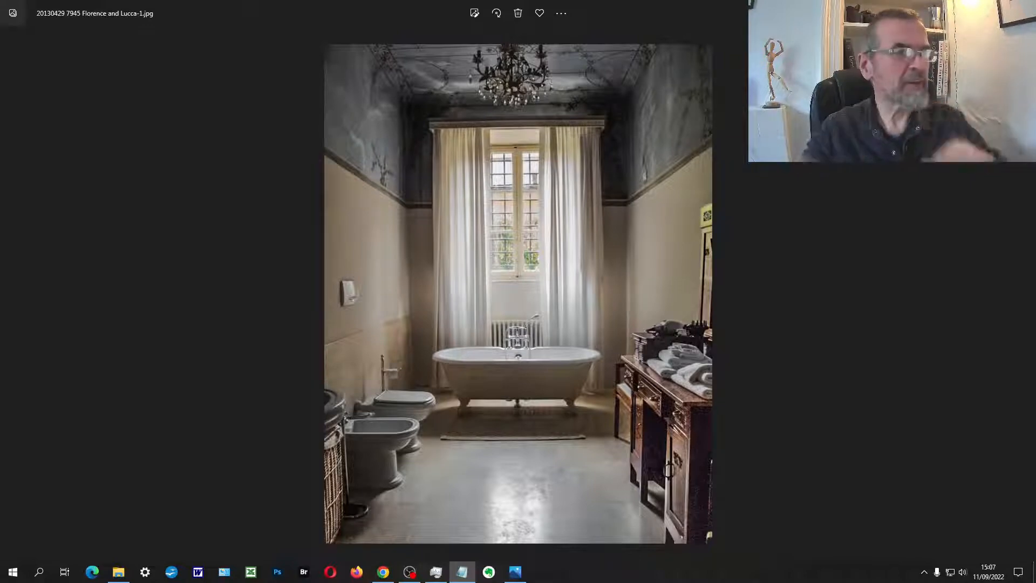
Step: Examine the noise on the bathtub in the bathroom photo up close, and return to the full image
scroll(461, 404, up, 10)
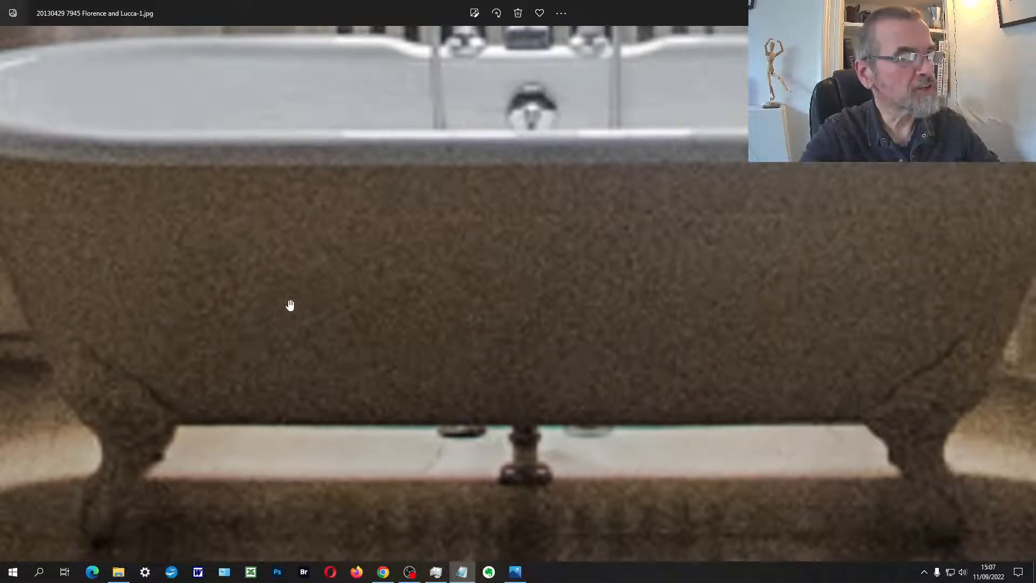
scroll(278, 294, up, 1)
scroll(279, 294, down, 5)
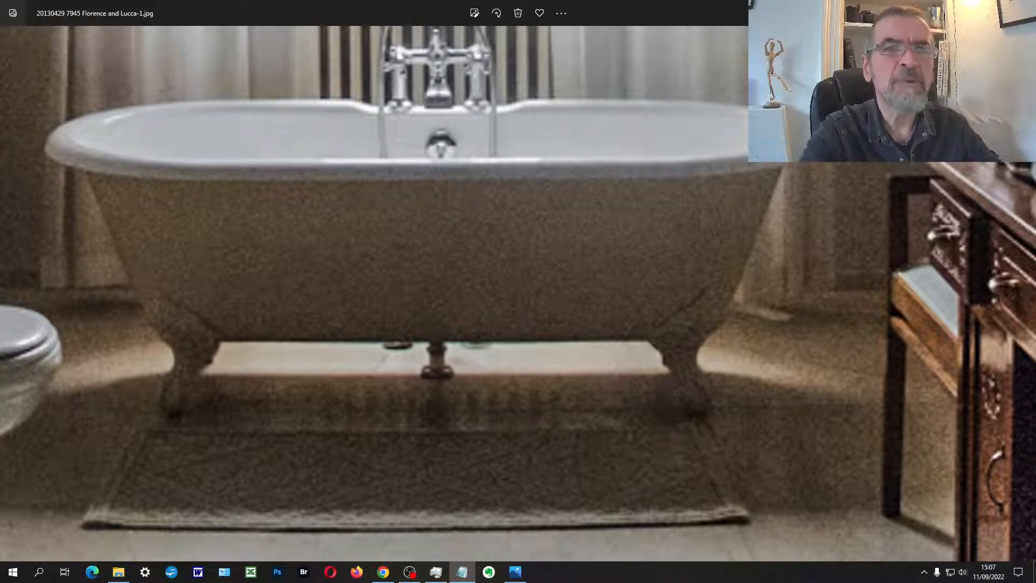
scroll(443, 233, down, 2)
scroll(394, 216, down, 4)
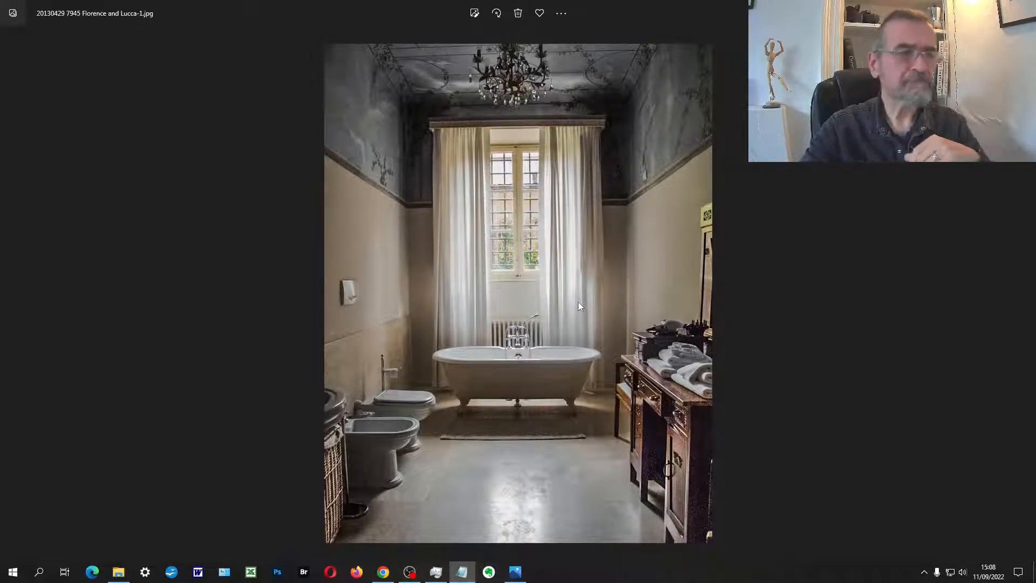
Step: Open the bathroom photo from the image viewer in Photoshop for editing
right_click(578, 303)
click(600, 219)
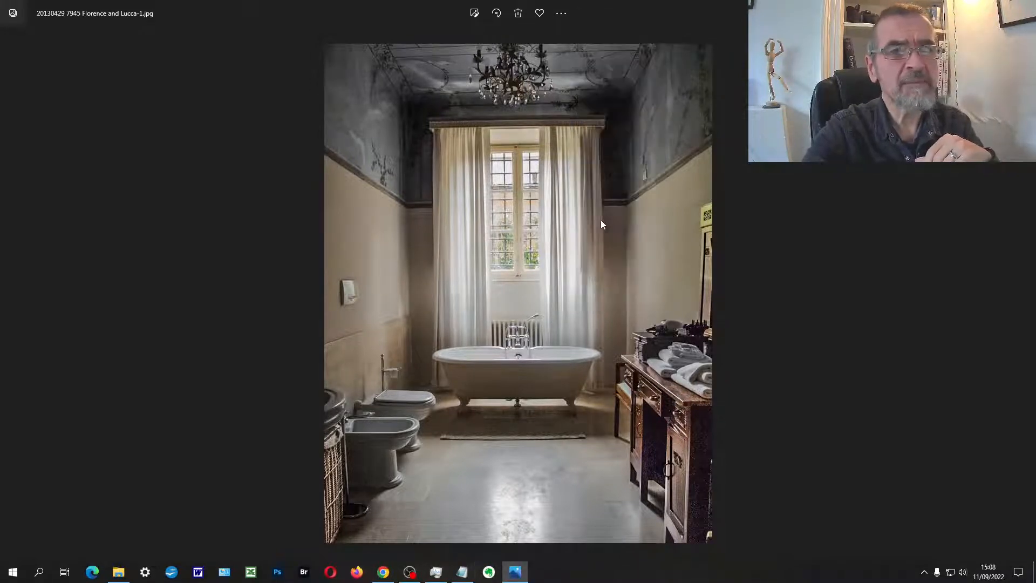
click(518, 258)
click(558, 405)
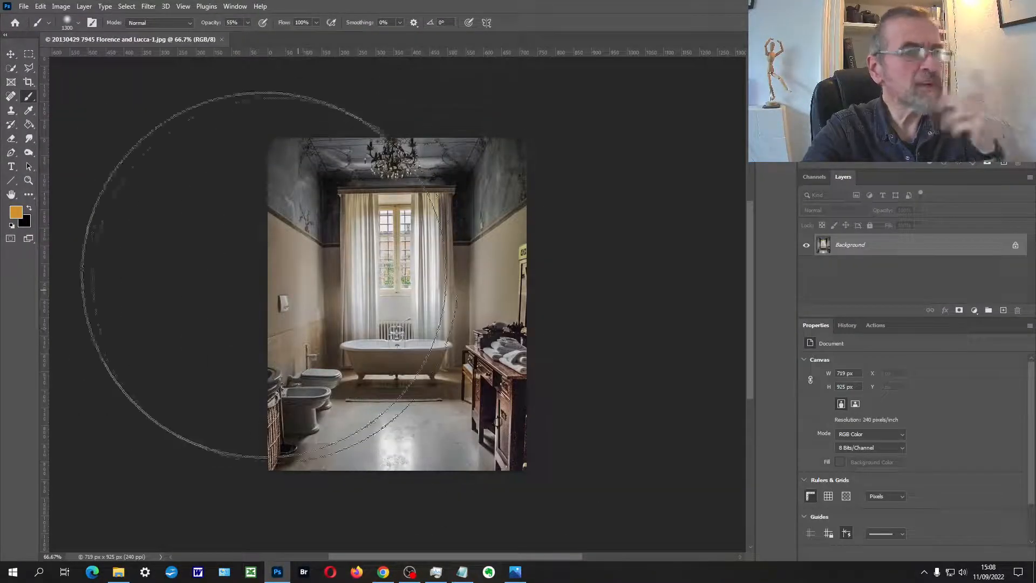
Step: Duplicate the background layer and open the Camera Raw Filter on the copy
key(ctrl+j)
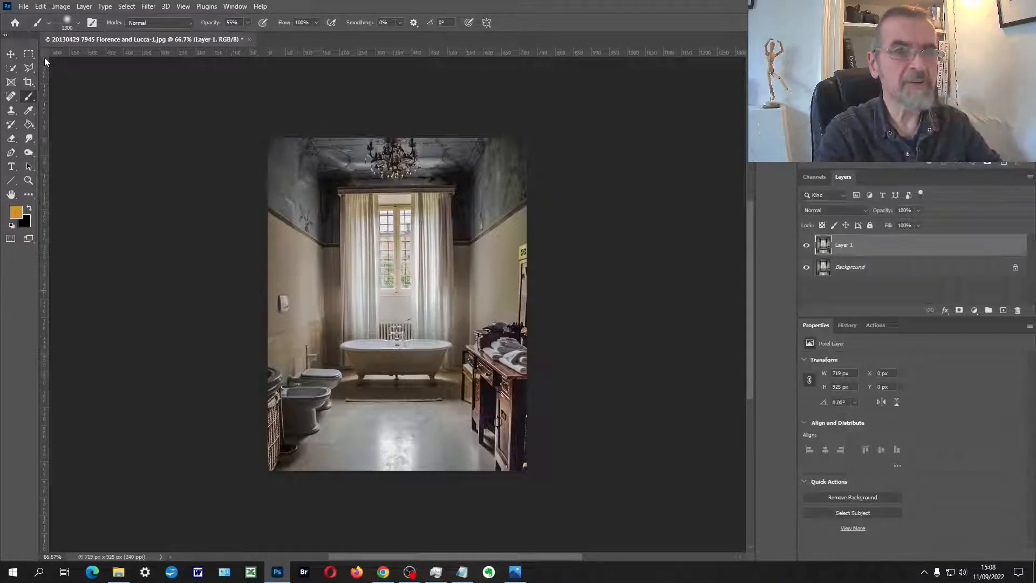
click(147, 8)
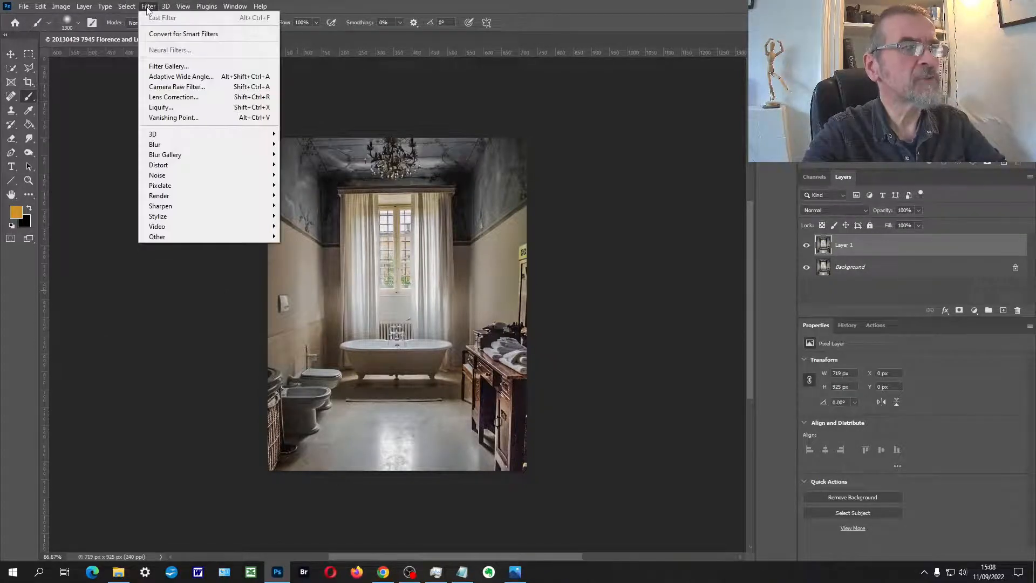
click(182, 86)
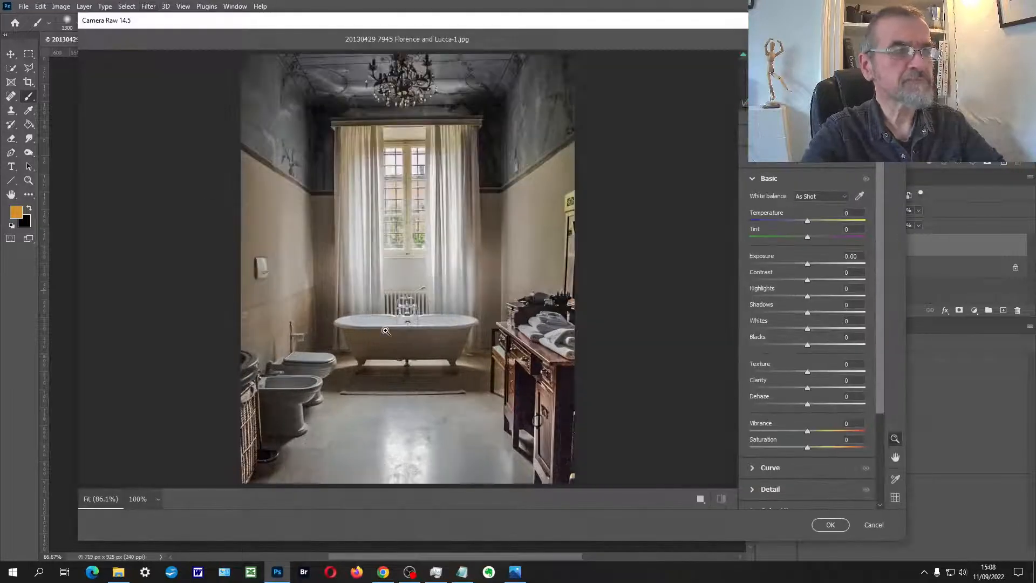
Step: Enlarge the preview to about 400% on the bathtub, reposition the Camera Raw window and expand the Detail settings
click(386, 331)
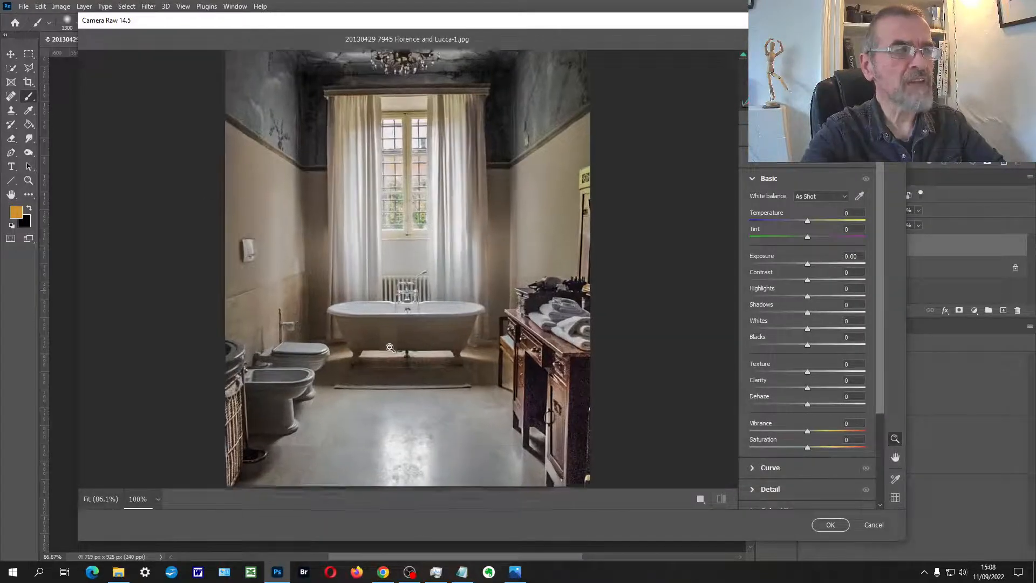
key(alt)
scroll(409, 324, up, 8)
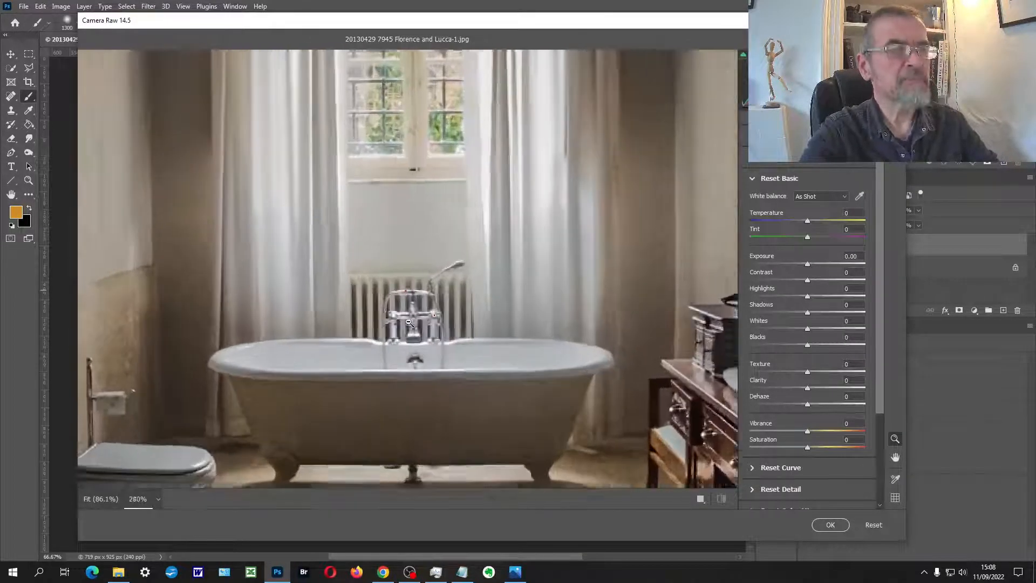
drag(421, 234, 420, 201)
key(space)
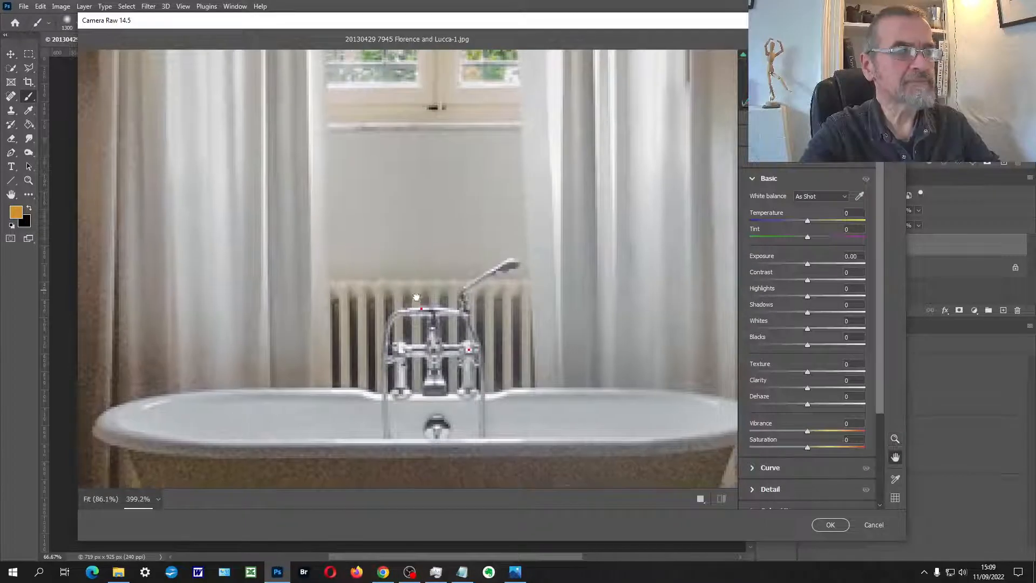
drag(417, 297, 428, 27)
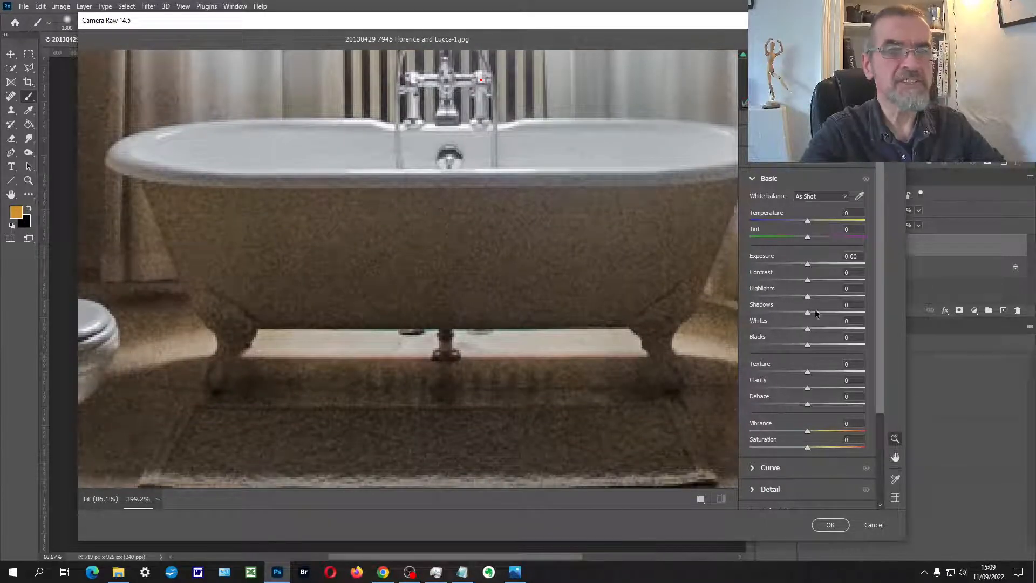
drag(880, 280, 877, 377)
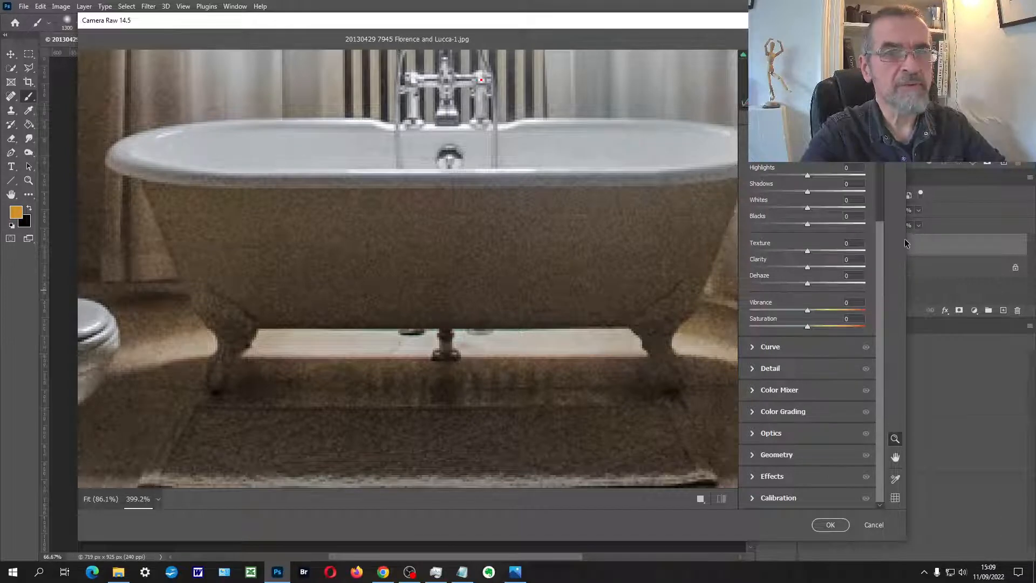
drag(910, 239, 789, 216)
drag(529, 21, 489, 24)
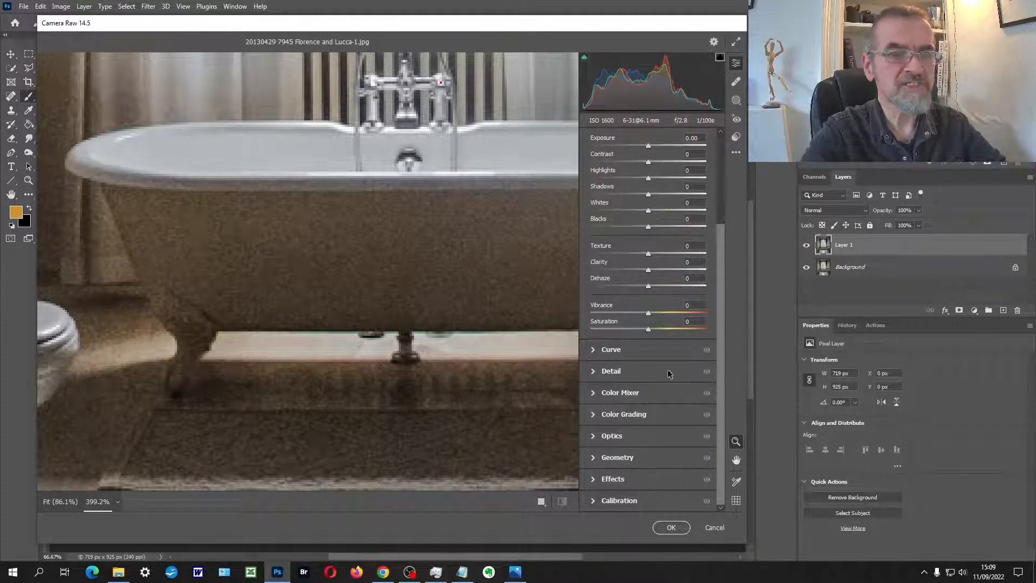
click(594, 373)
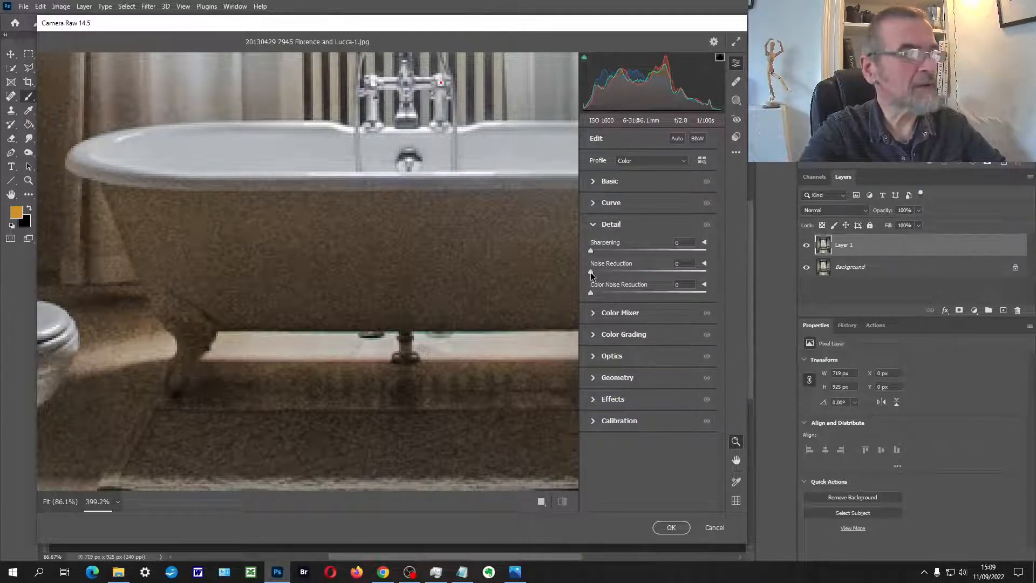
Step: Try a Noise Reduction of 98 and inspect its effect on the bathtub, window and curtains
drag(607, 273, 702, 283)
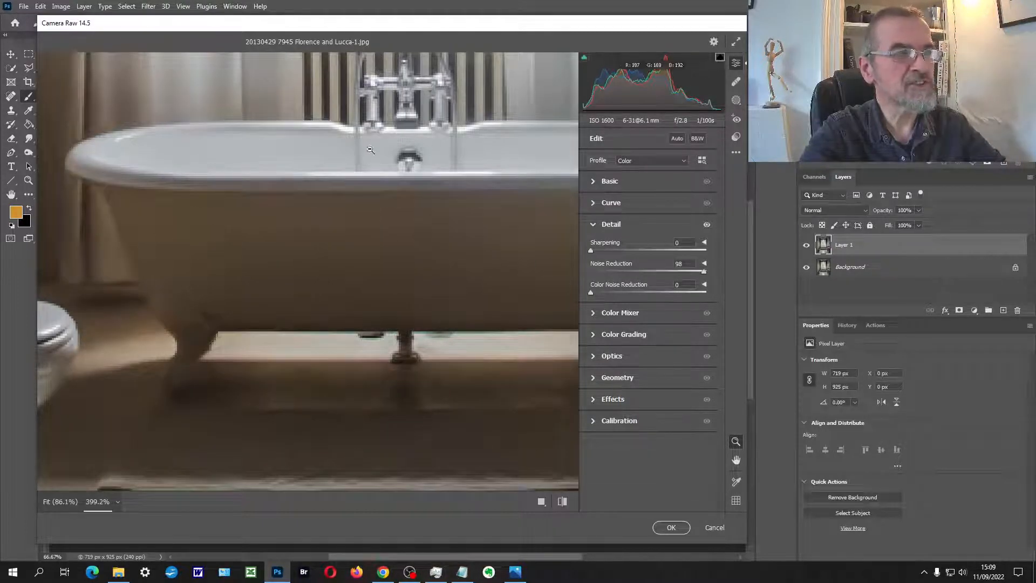
alt+click(259, 234)
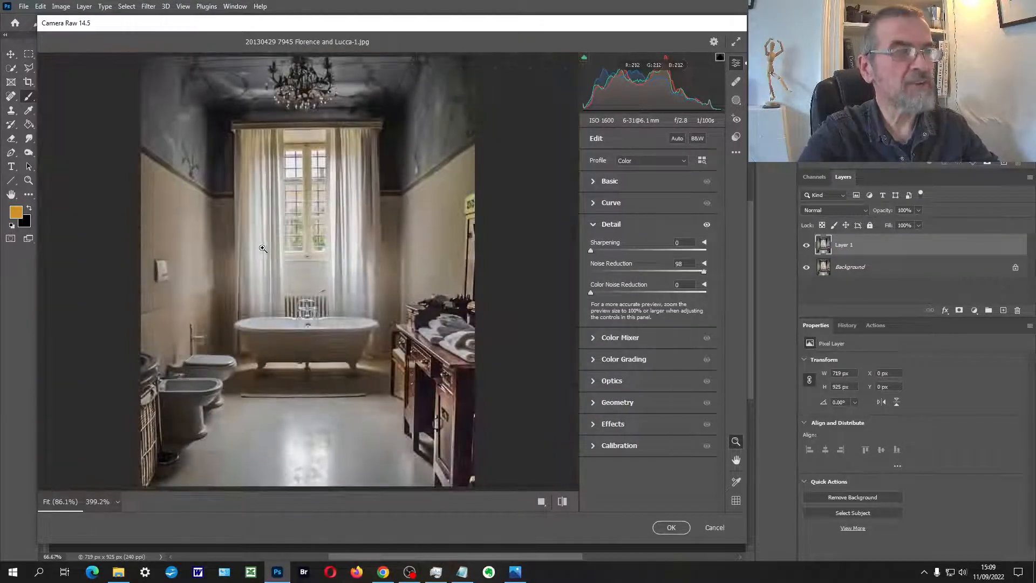
click(293, 294)
key(space)
drag(388, 170, 317, 363)
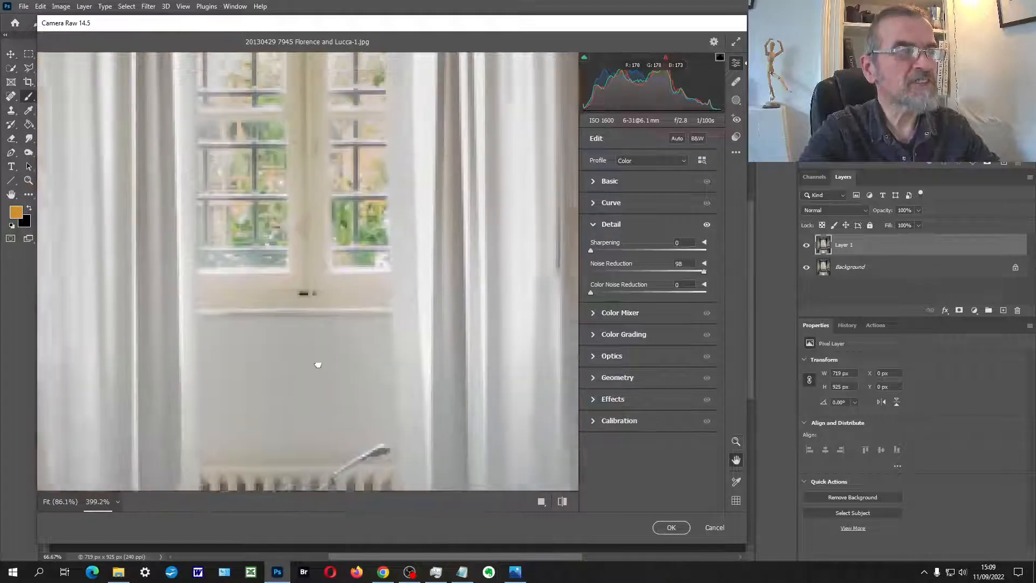
drag(398, 227, 272, 316)
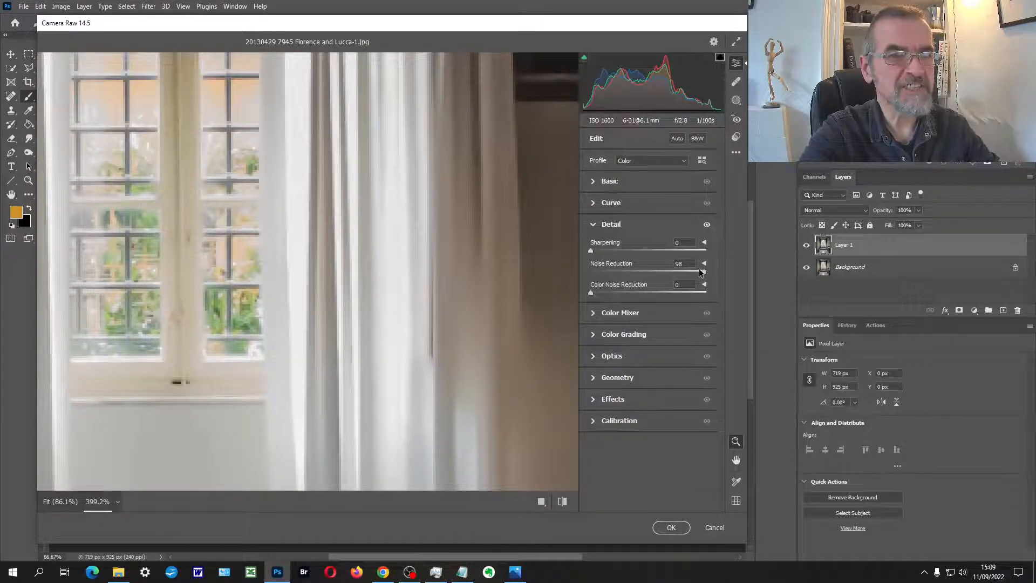
Step: Reset Noise Reduction to 0 and bring the bathtub and taps back into the preview
drag(703, 276, 589, 277)
key(space)
drag(423, 281, 516, 195)
drag(427, 339, 493, 208)
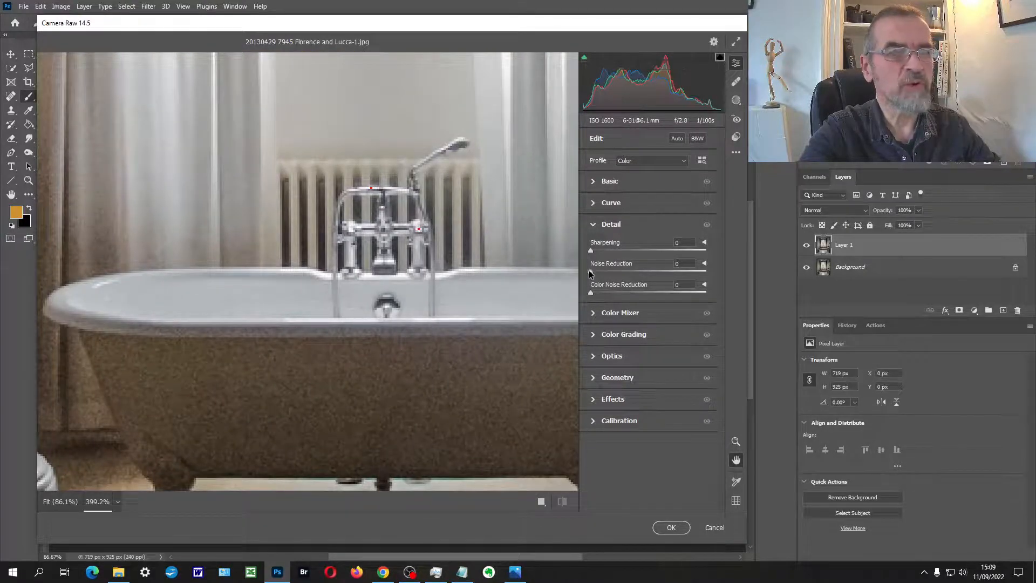
Step: Set Noise Reduction to 31 and Sharpening to 9, and apply the Camera Raw Filter to the layer
drag(591, 272, 593, 251)
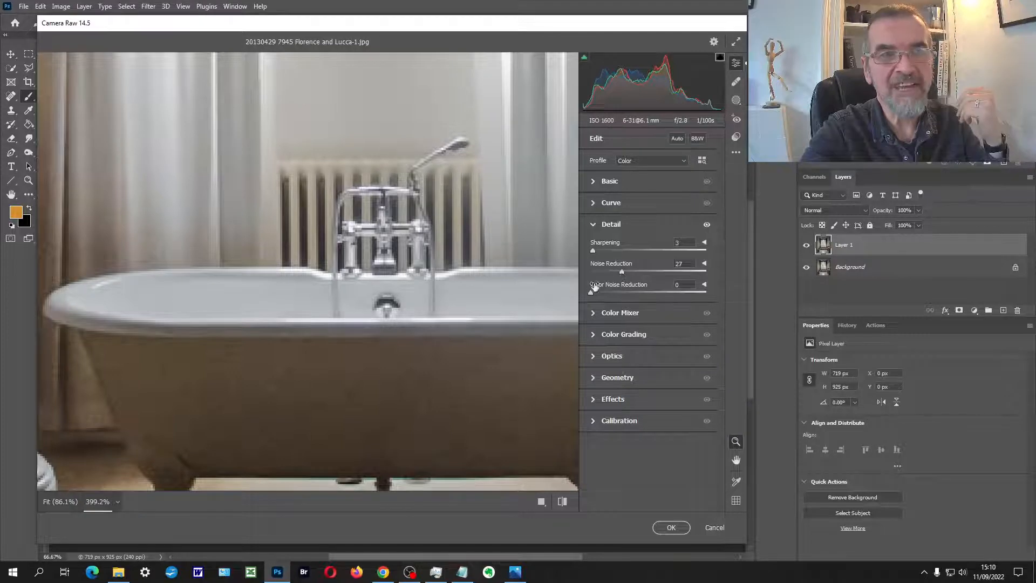
mouse_move(595, 252)
mouse_down()
mouse_move(621, 271)
mouse_move(595, 252)
mouse_up()
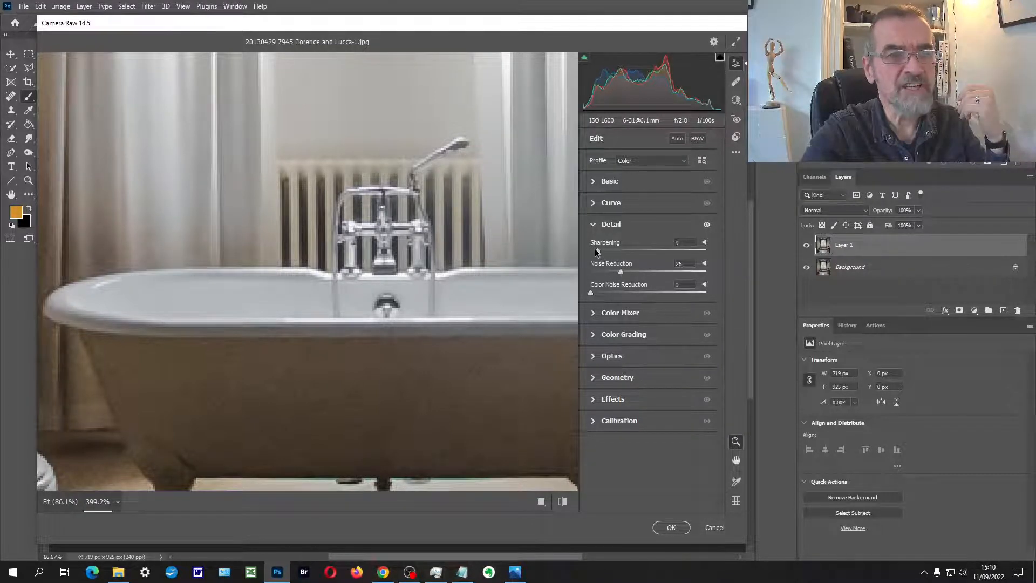
click(417, 272)
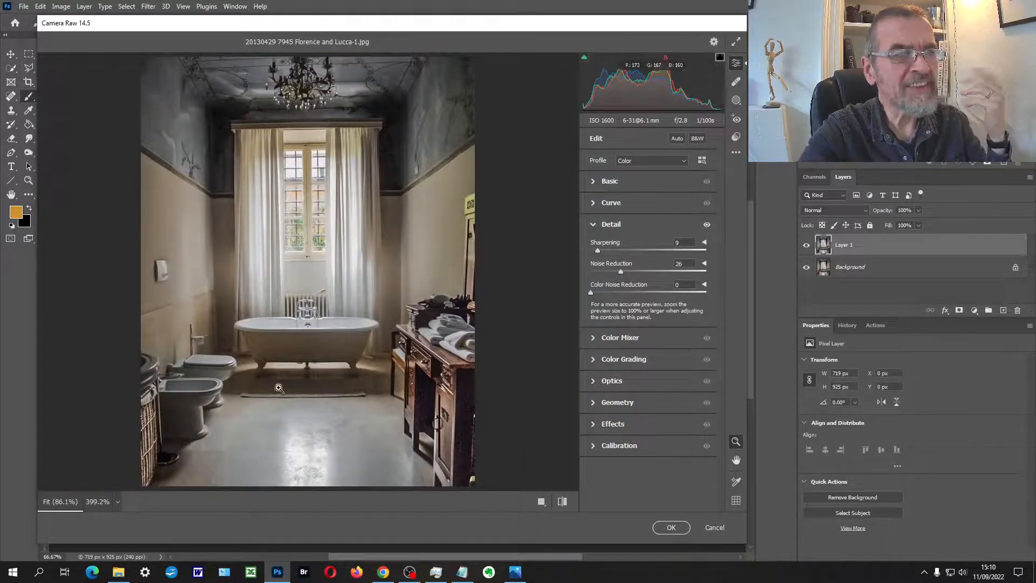
drag(622, 271, 627, 271)
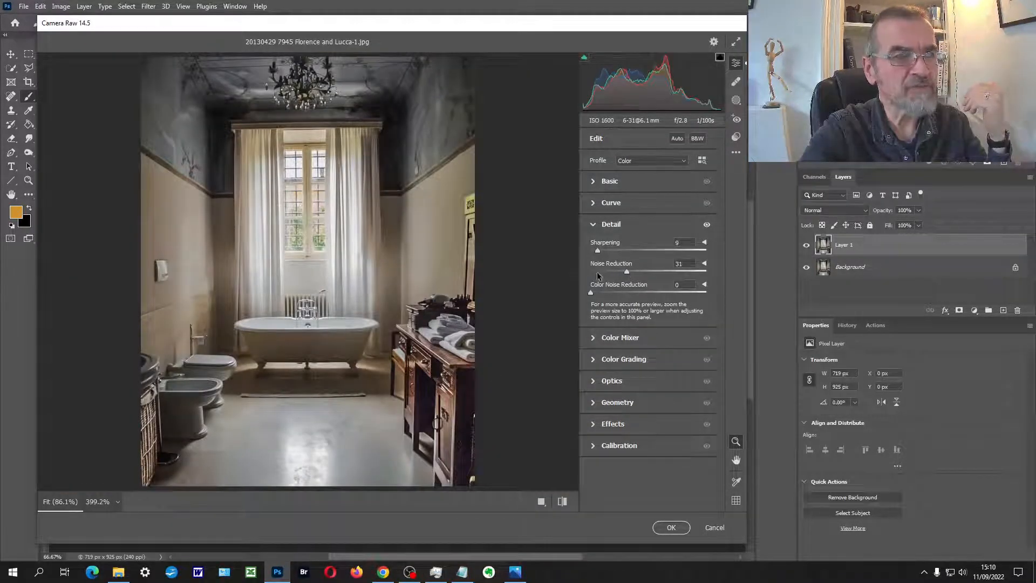
click(672, 527)
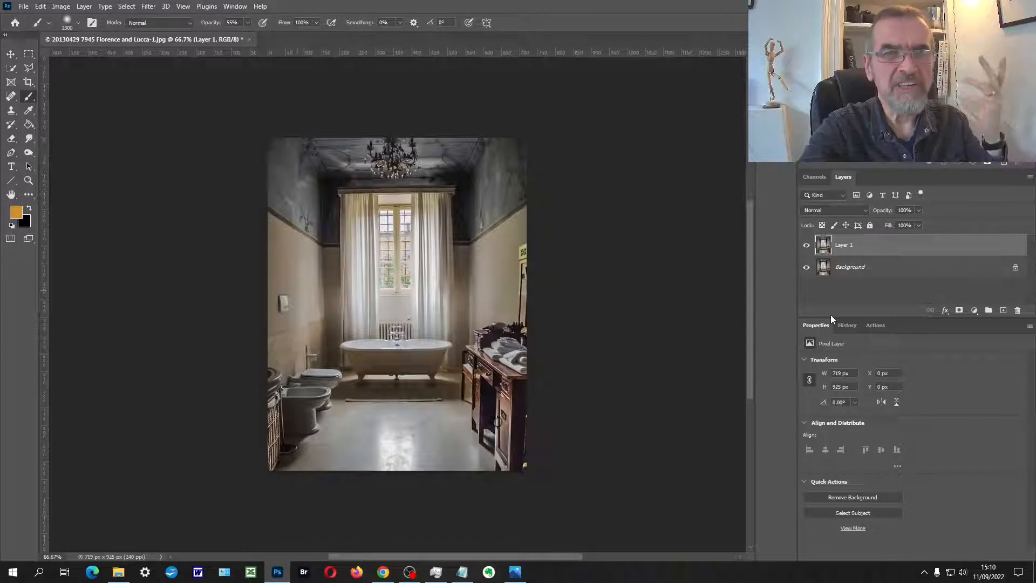
Step: Duplicate the denoised layer and add a Brightness/Contrast adjustment above it with Contrast set to 51
key(ctrl+j)
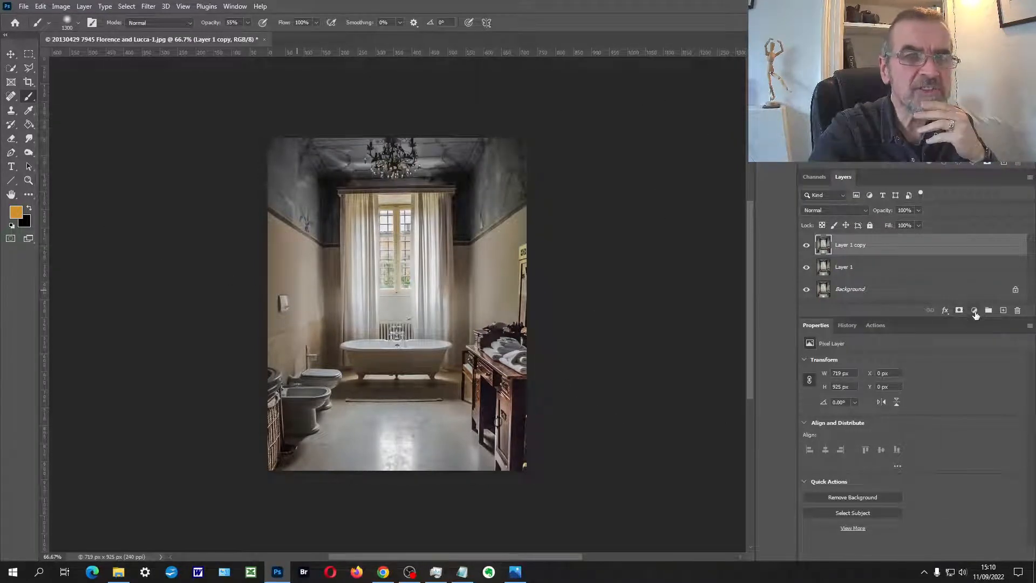
click(974, 310)
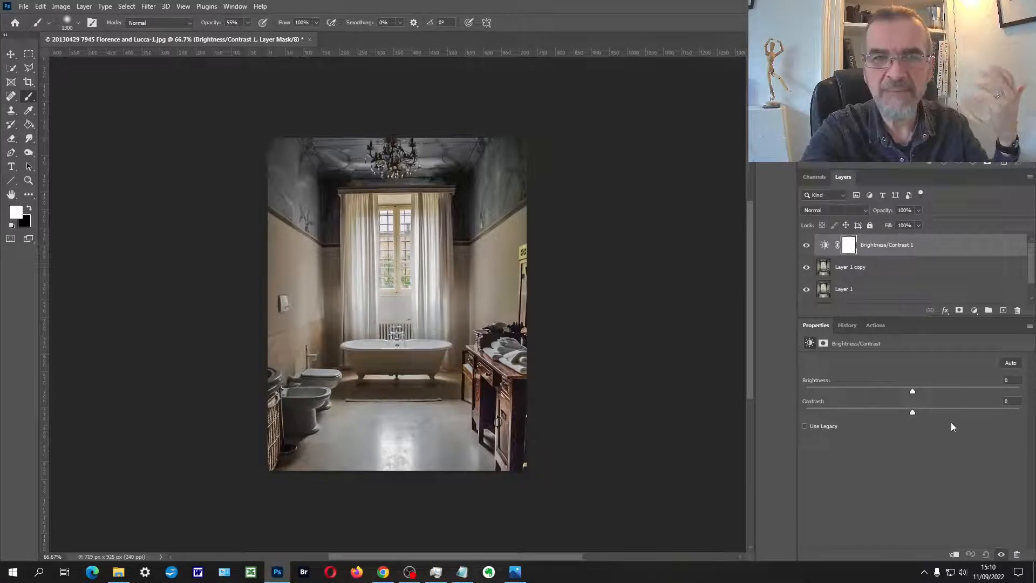
drag(912, 411, 957, 401)
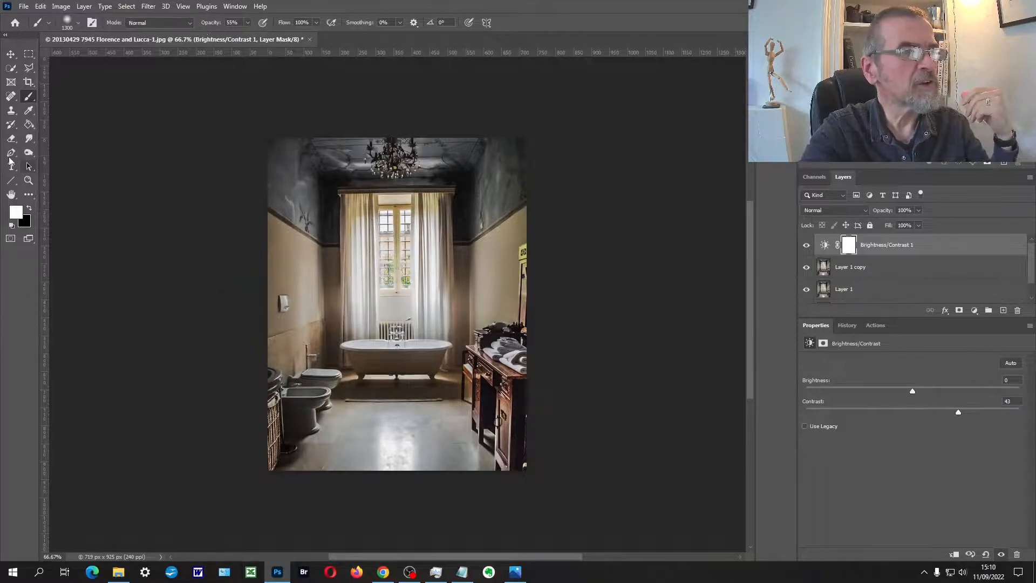
click(28, 180)
click(316, 249)
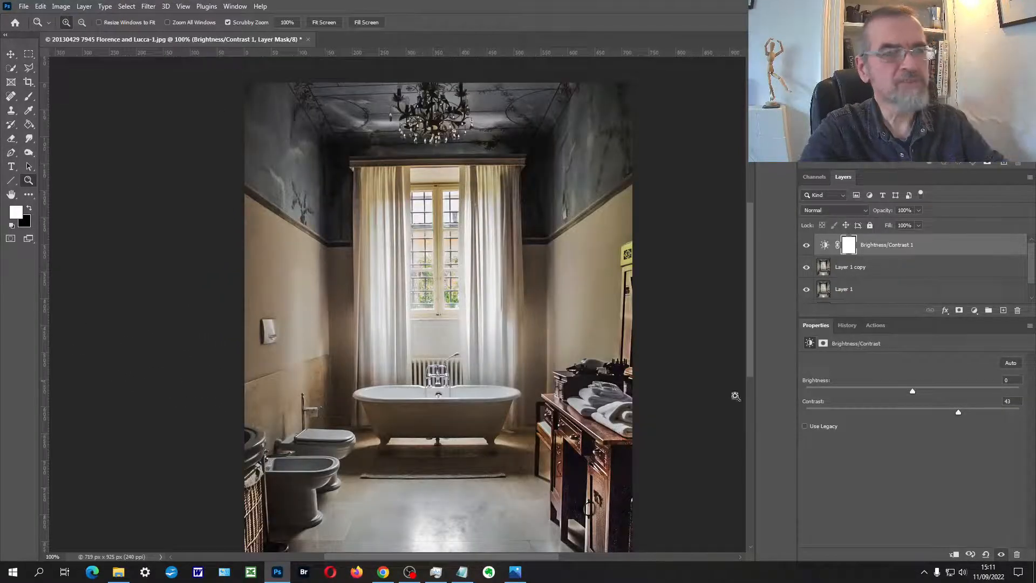
mouse_move(959, 415)
mouse_down()
mouse_move(902, 408)
mouse_move(967, 414)
mouse_up()
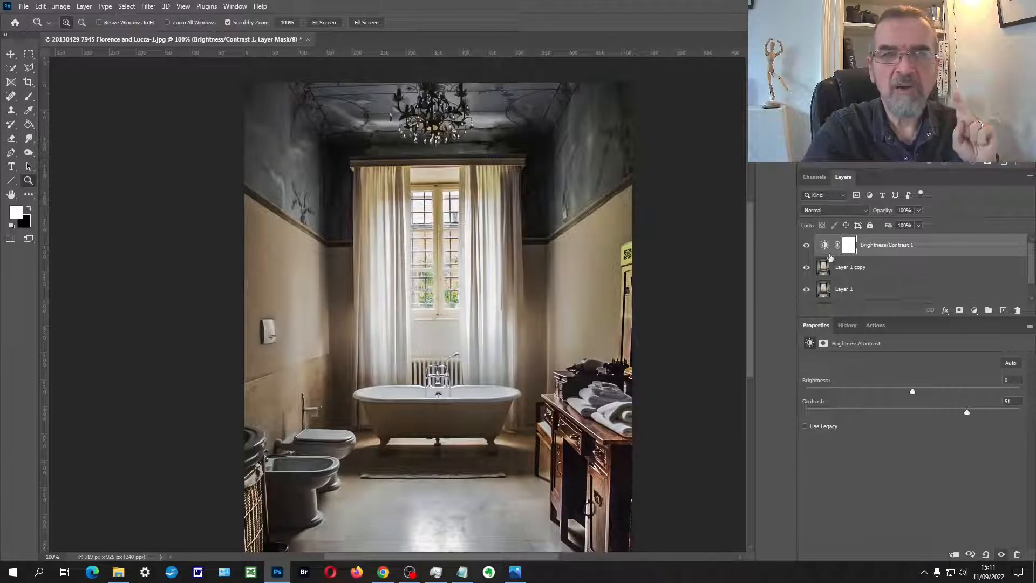
Step: Hide the Brightness/Contrast adjustment layer and duplicate the pixel layer directly beneath it
click(807, 248)
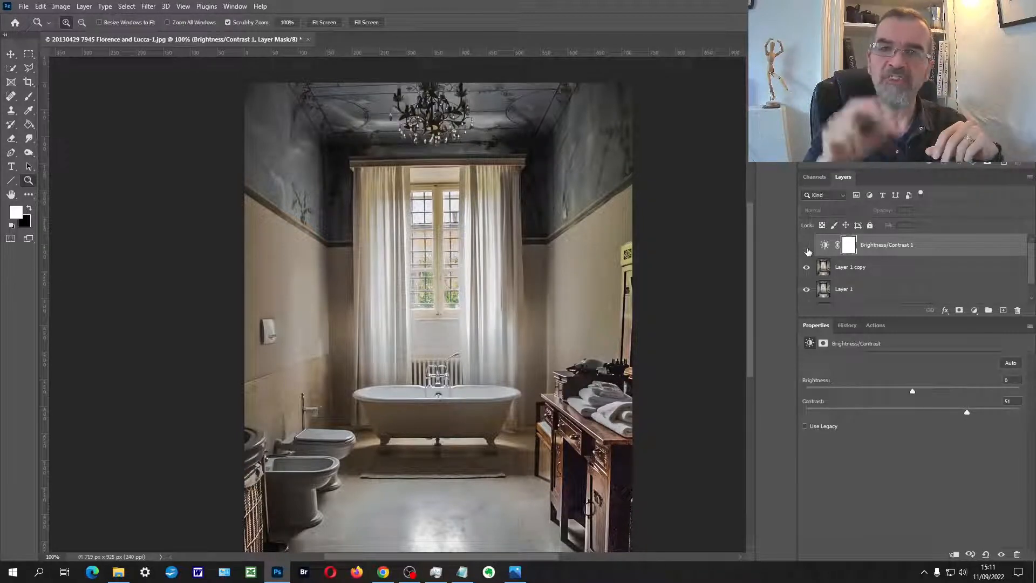
click(859, 268)
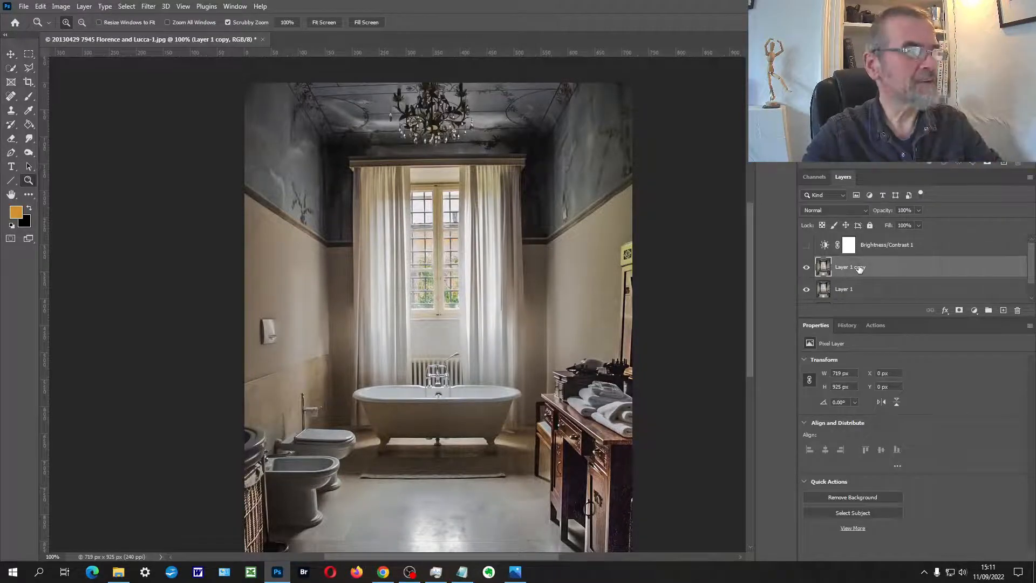
key(ctrl+j)
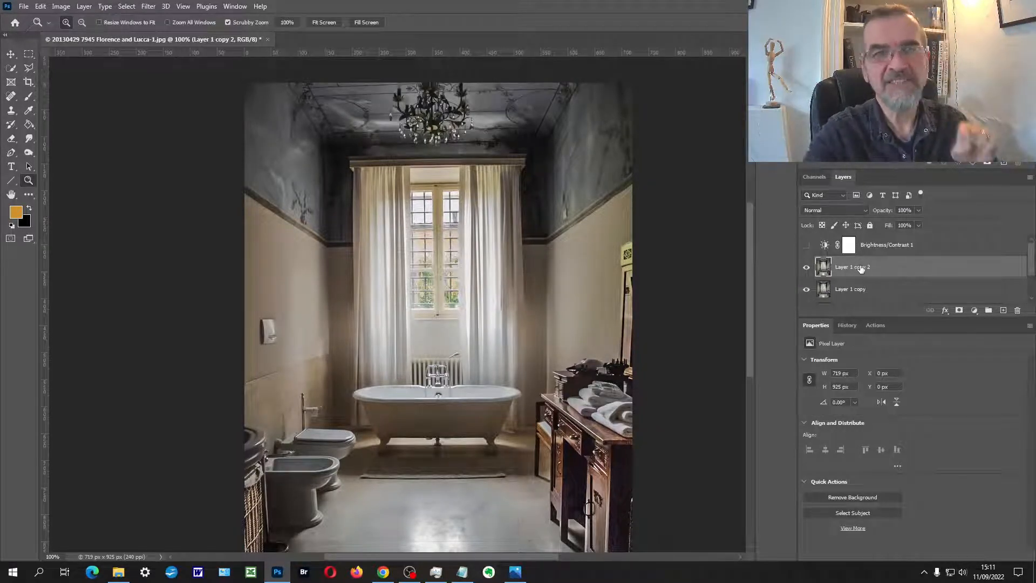
Step: Apply a Gaussian Blur with a radius of about 3.8 pixels to the Layer 1 copy 2 layer
click(148, 6)
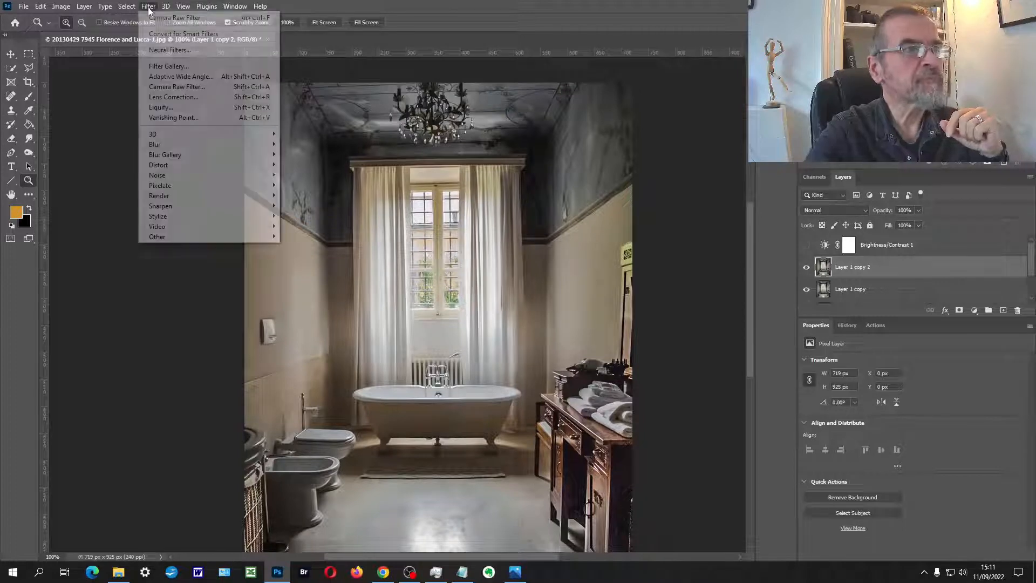
mouse_move(162, 144)
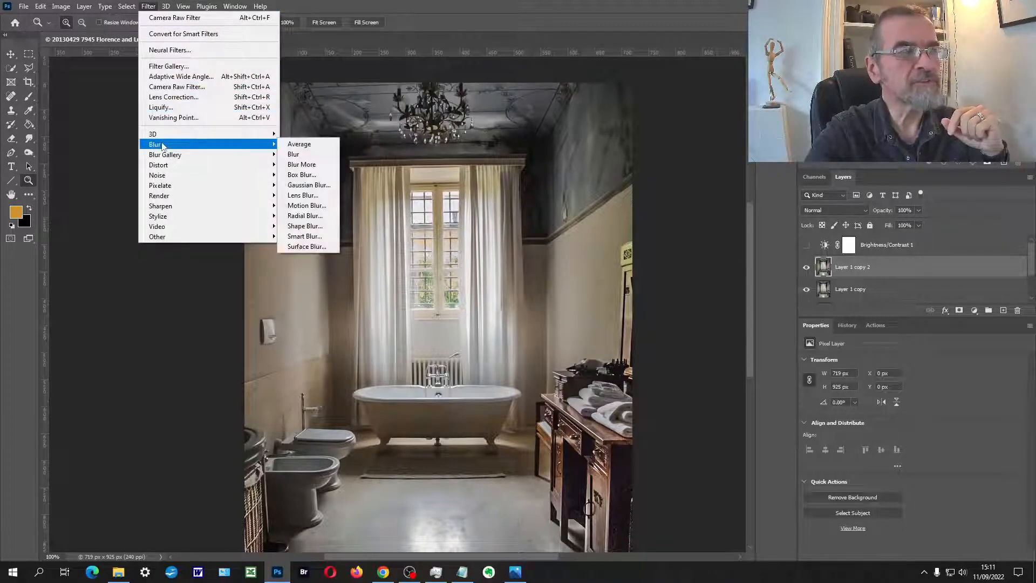
click(302, 185)
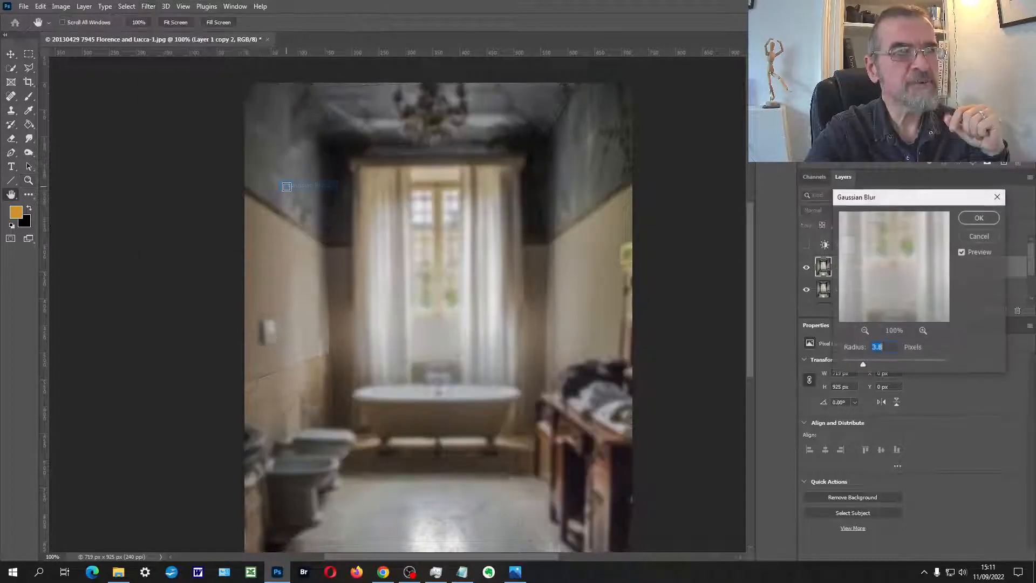
mouse_move(863, 364)
mouse_down()
mouse_move(901, 364)
mouse_move(845, 367)
mouse_move(864, 367)
mouse_up()
click(975, 218)
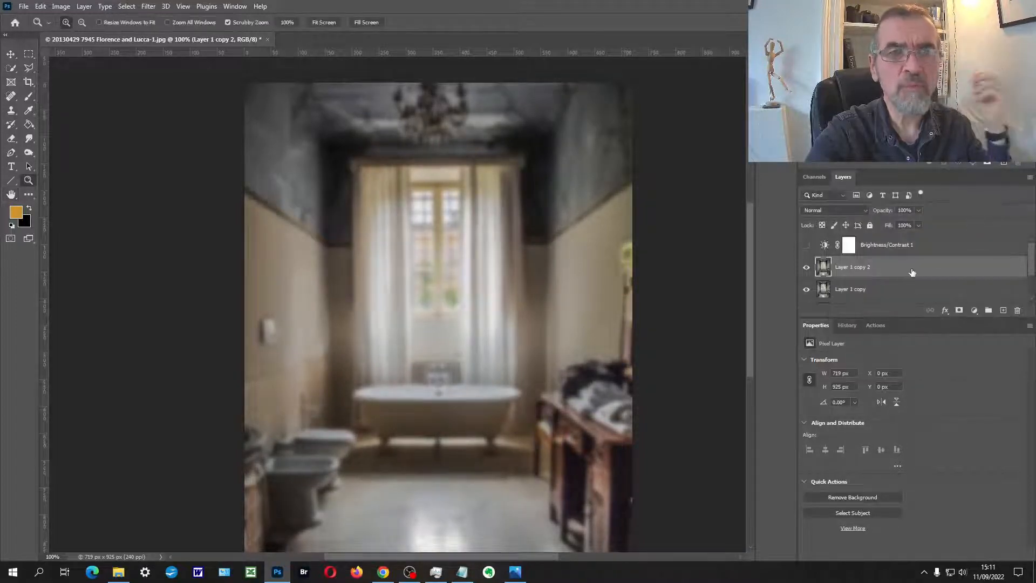
Step: Set the blend mode of the blurred Layer 1 copy 2 layer to Soft Light
click(867, 210)
click(867, 210)
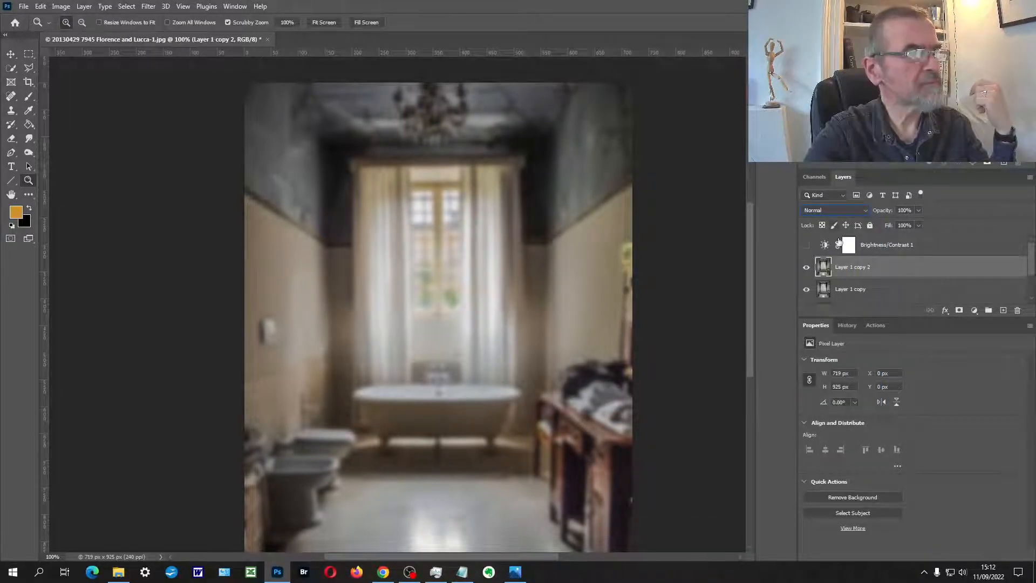
click(865, 211)
click(866, 211)
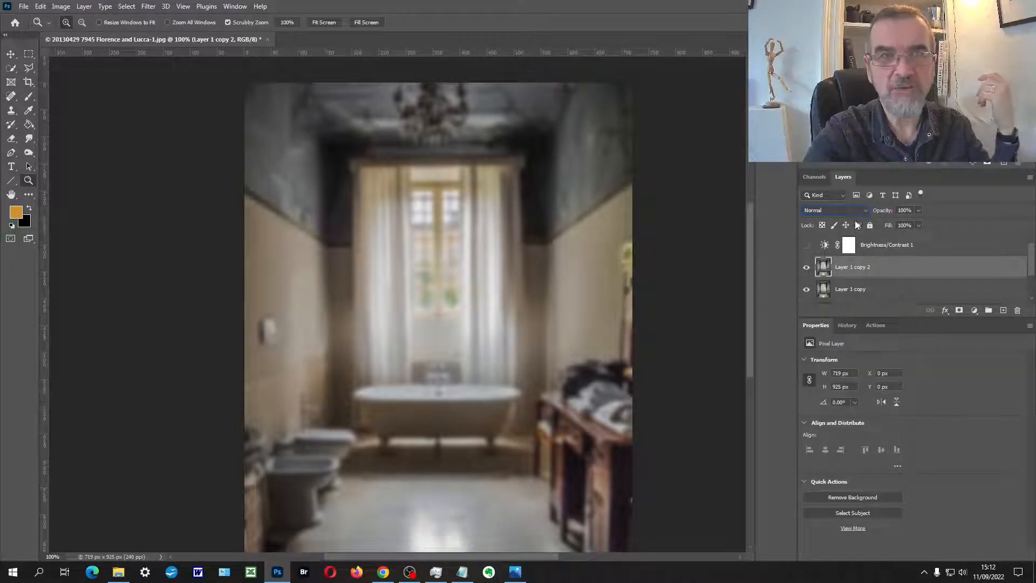
click(864, 212)
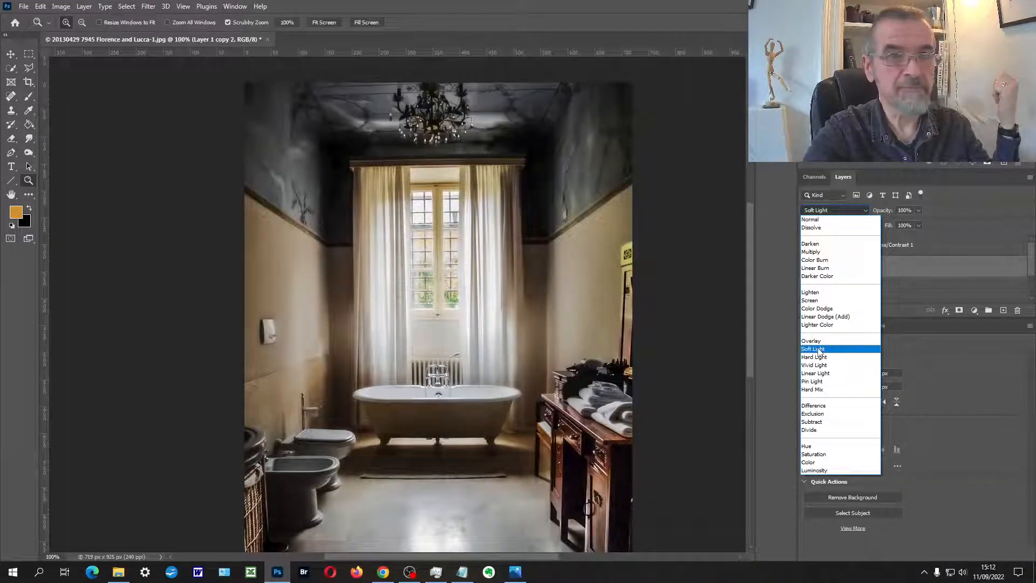
click(819, 350)
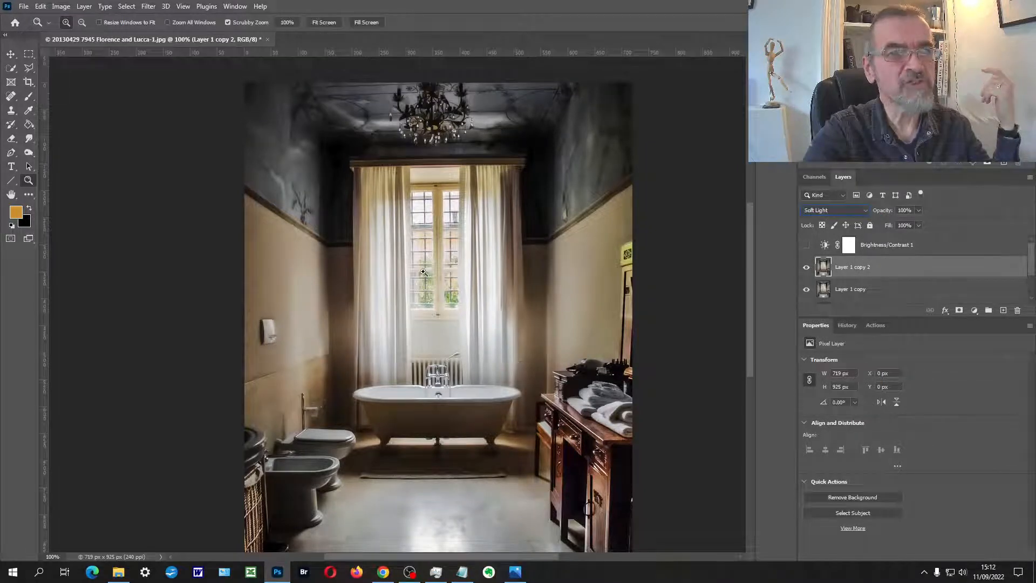
Step: Toggle the blurred Soft Light layer's visibility repeatedly to compare the photo with and without the effect
click(807, 268)
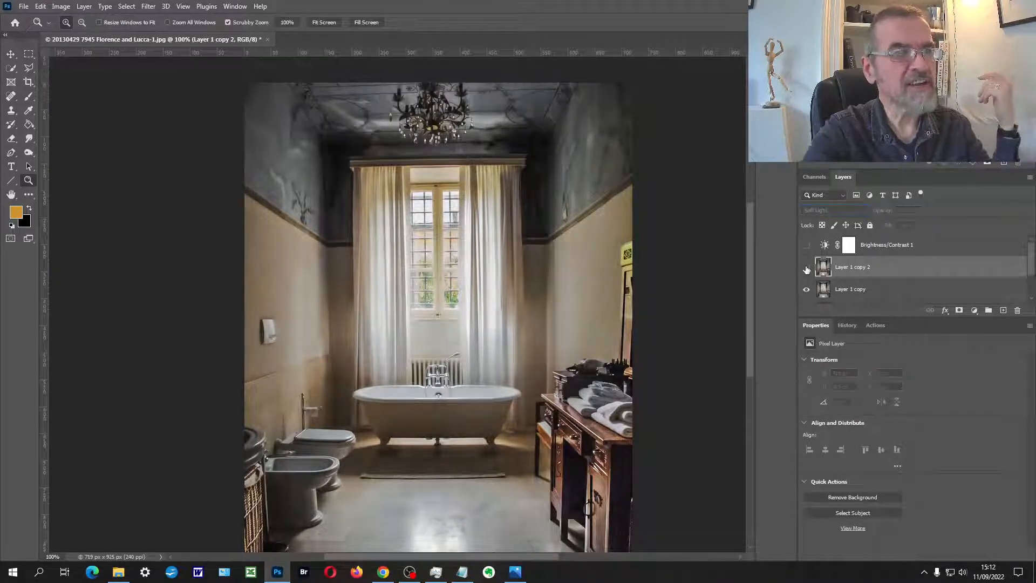
click(807, 268)
click(806, 268)
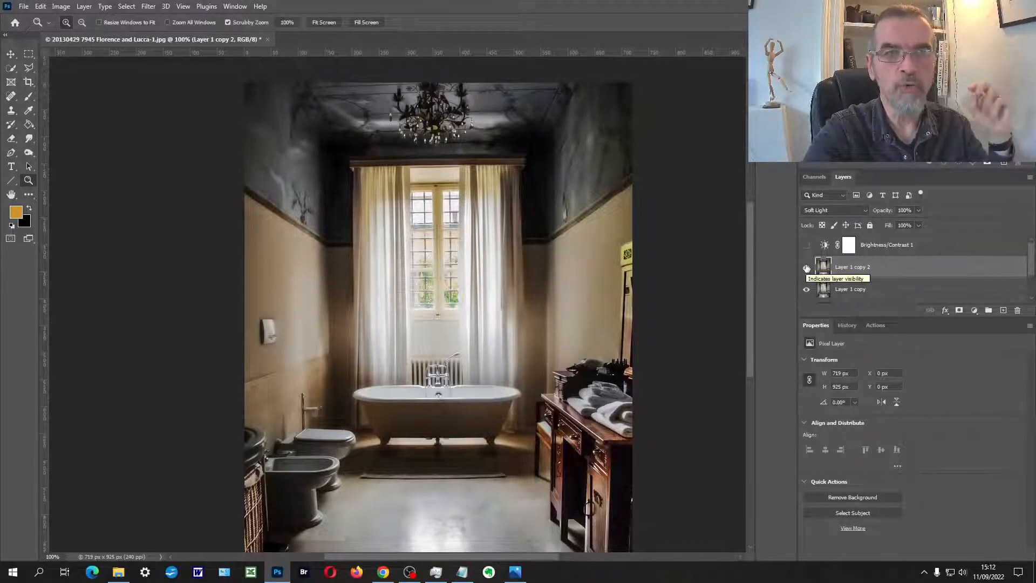
click(806, 268)
click(806, 268)
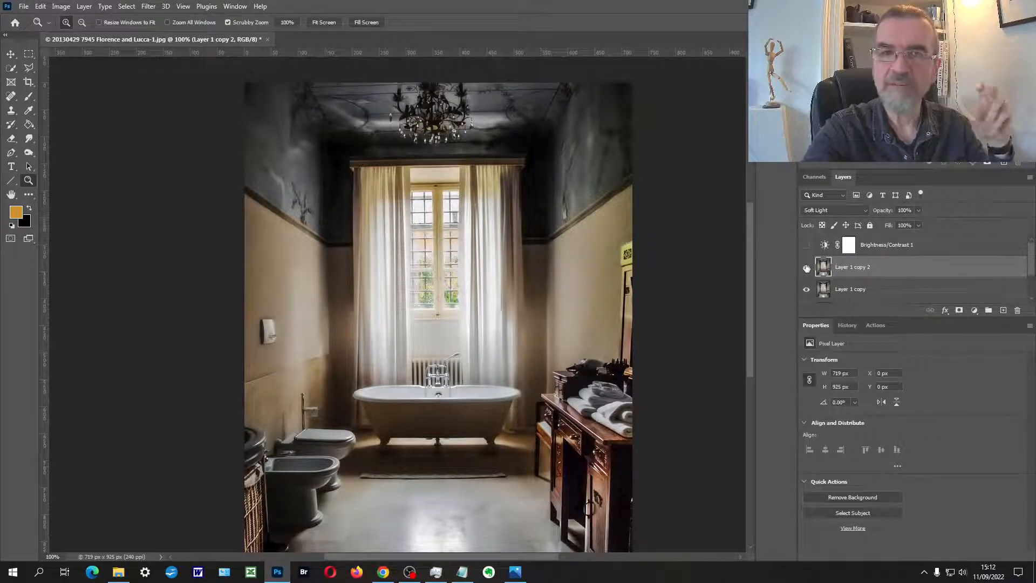
click(806, 268)
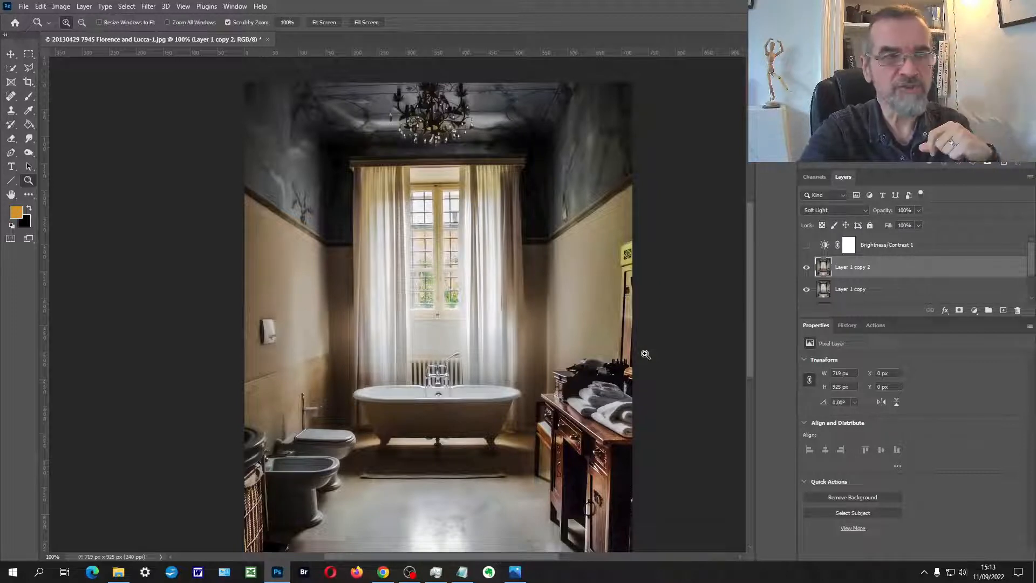
Step: Group the Layer 1 copy 2 and Layer 1 copy layers together
shift+click(884, 294)
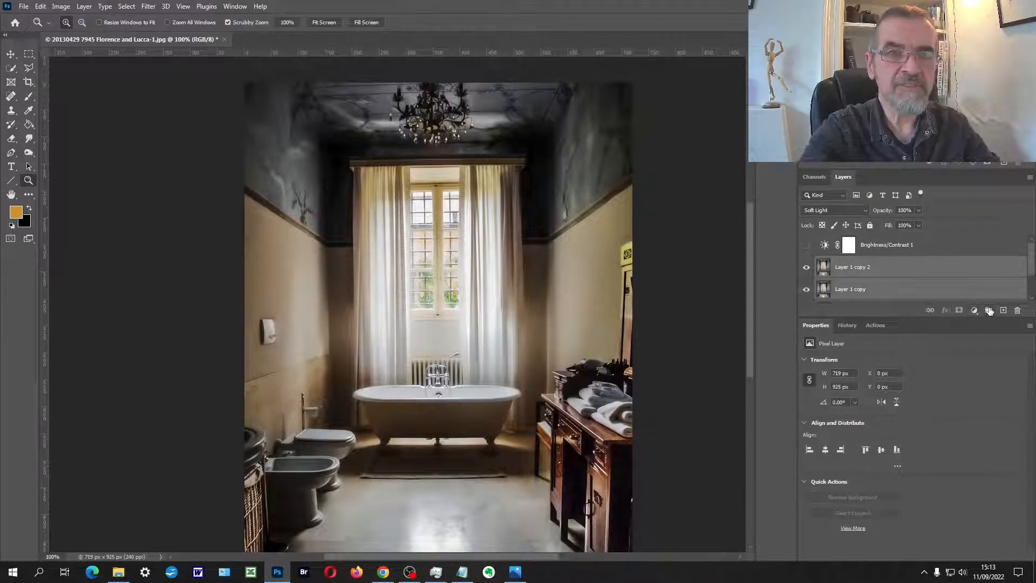
click(988, 310)
drag(1032, 266, 1032, 279)
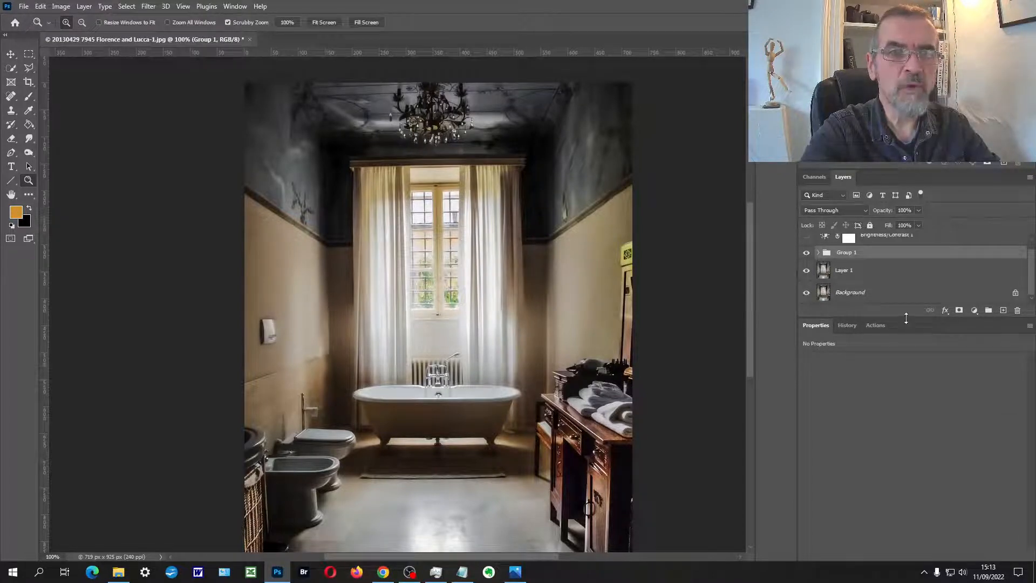
Step: Toggle the visibility of Group 1 to compare the photo before and after the blur effect, leaving the group visible
click(807, 253)
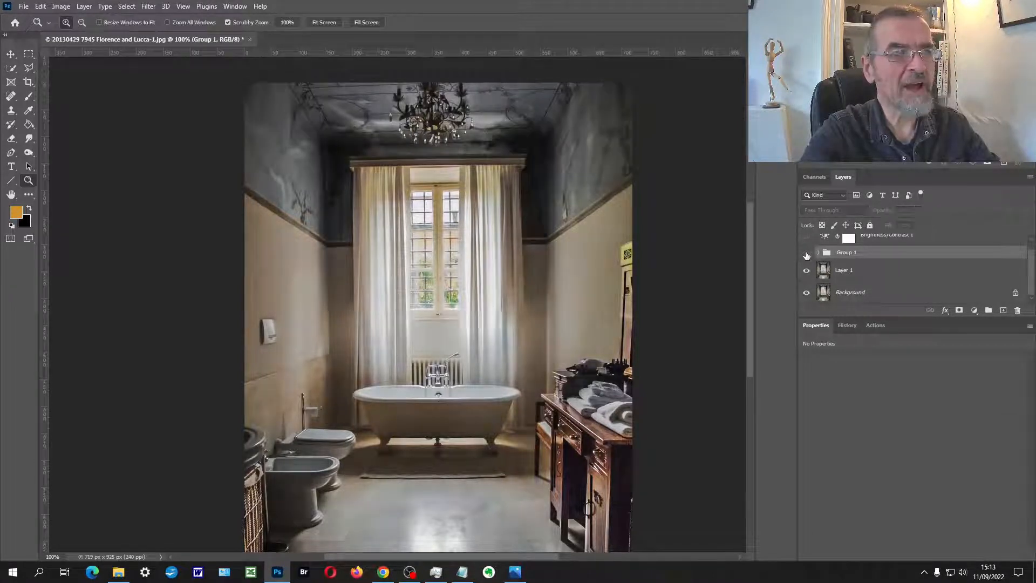
click(446, 420)
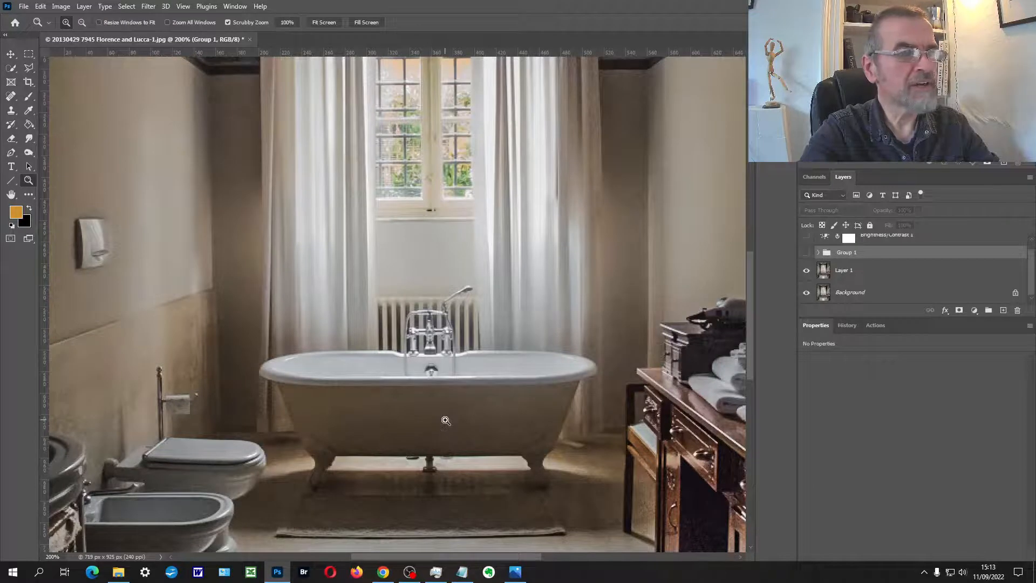
alt+click(446, 420)
click(807, 254)
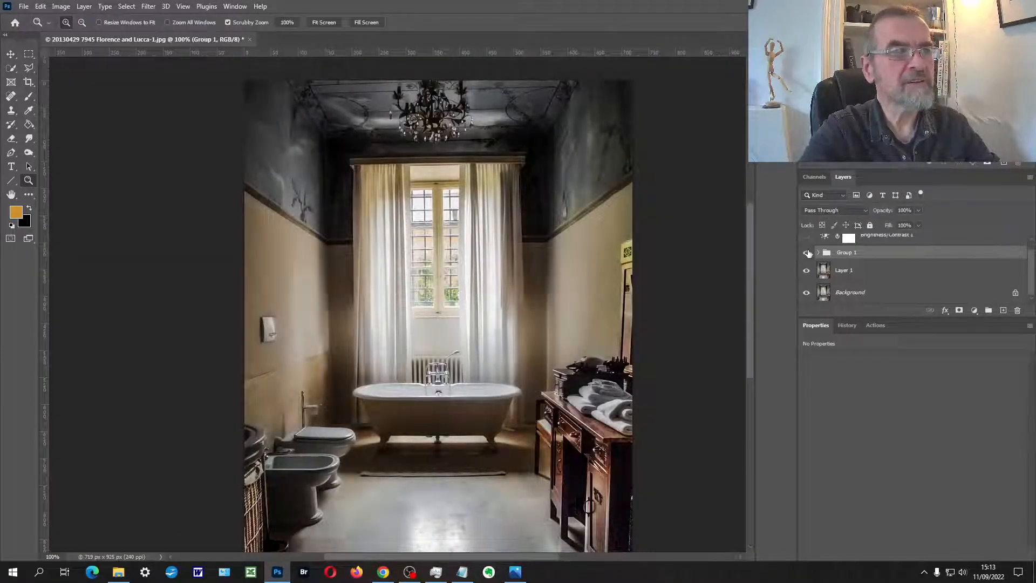
click(807, 254)
click(807, 253)
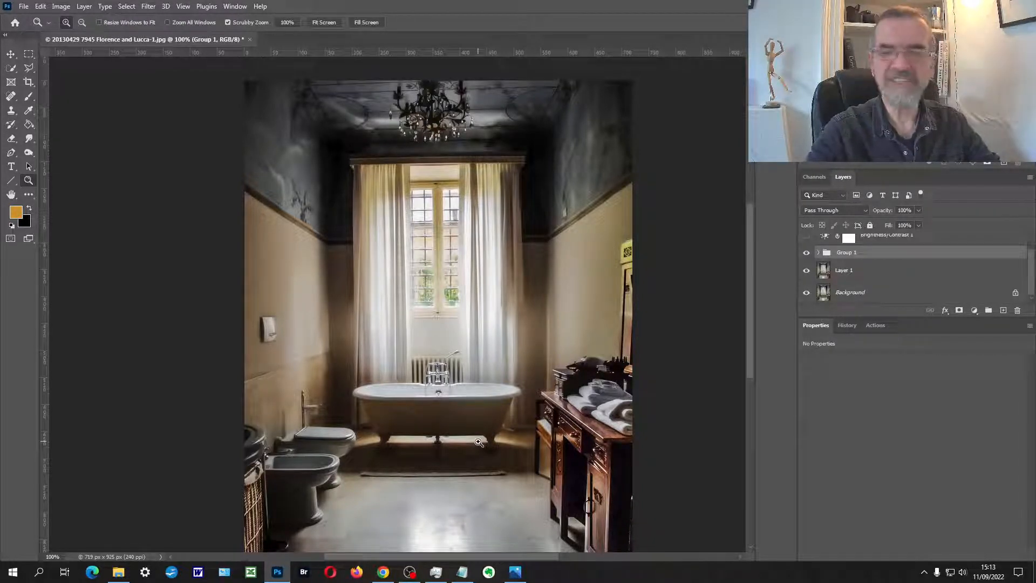
Step: Copy the merged visible image of the whole canvas and paste it as a new layer above Group 1
key(ctrl+a)
key(ctrl+shift+c)
key(ctrl+v)
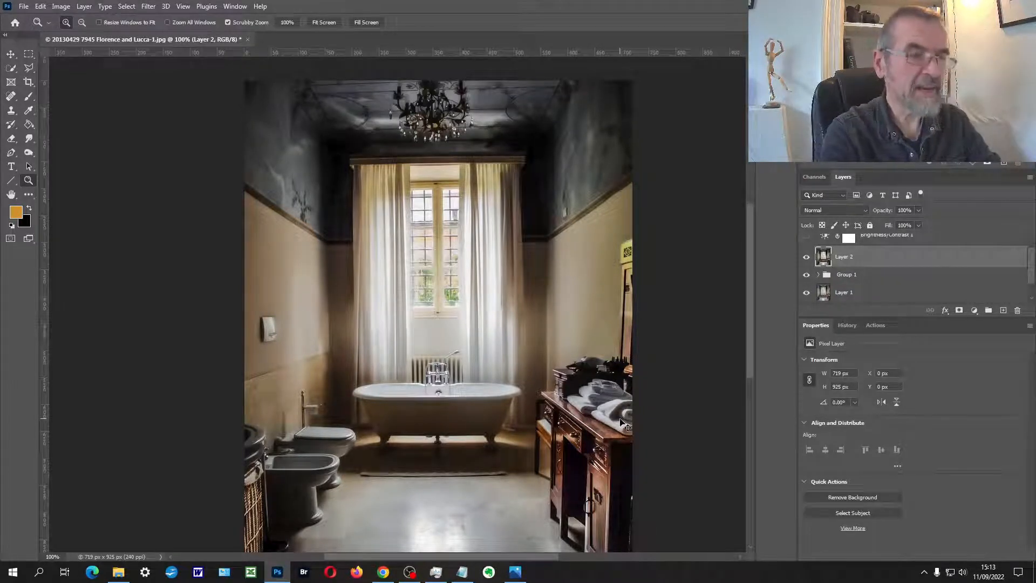
Step: Rotate the merged Layer 2 clockwise by about 0.52° with Free Transform
key(ctrl+t)
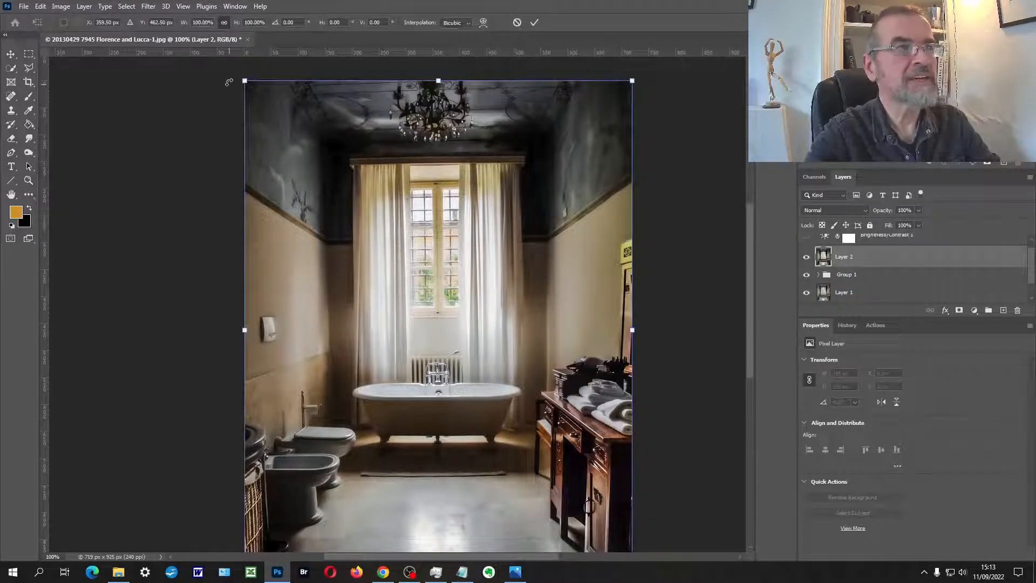
drag(231, 79, 234, 76)
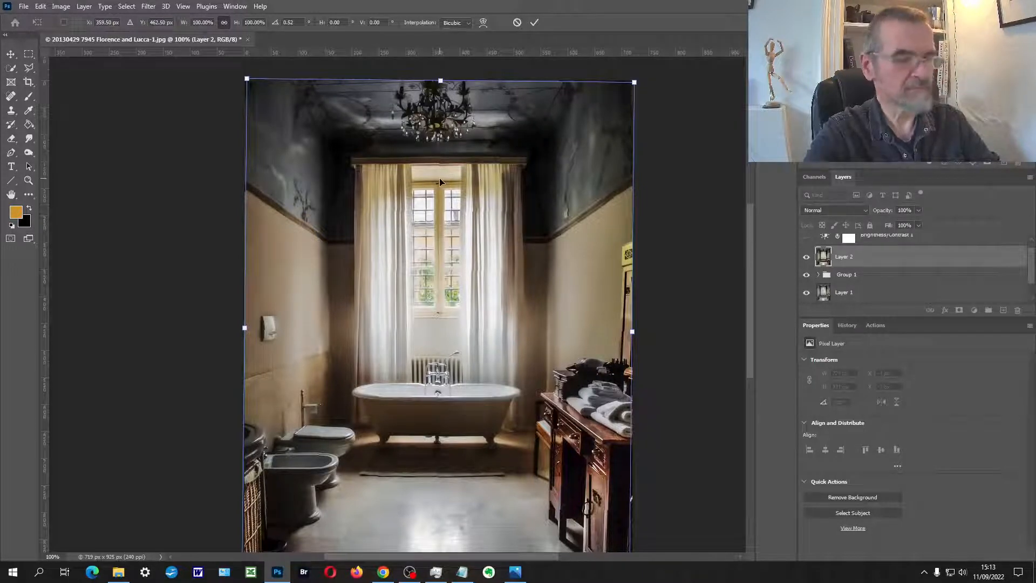
key(Return)
key(z)
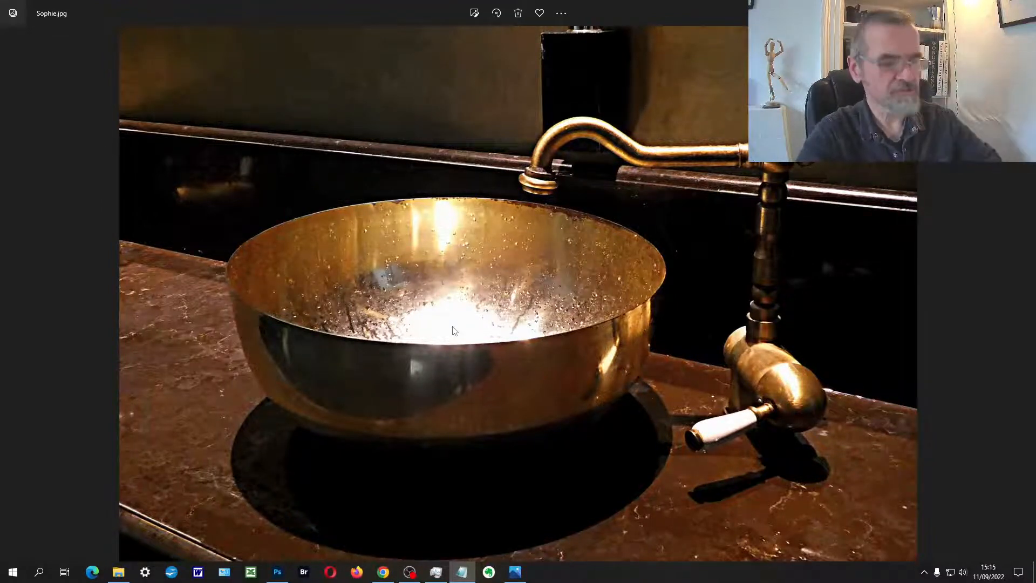
Step: Examine the highlights and noise on the brass basin in the edited photo at high magnification
scroll(454, 330, up, 5)
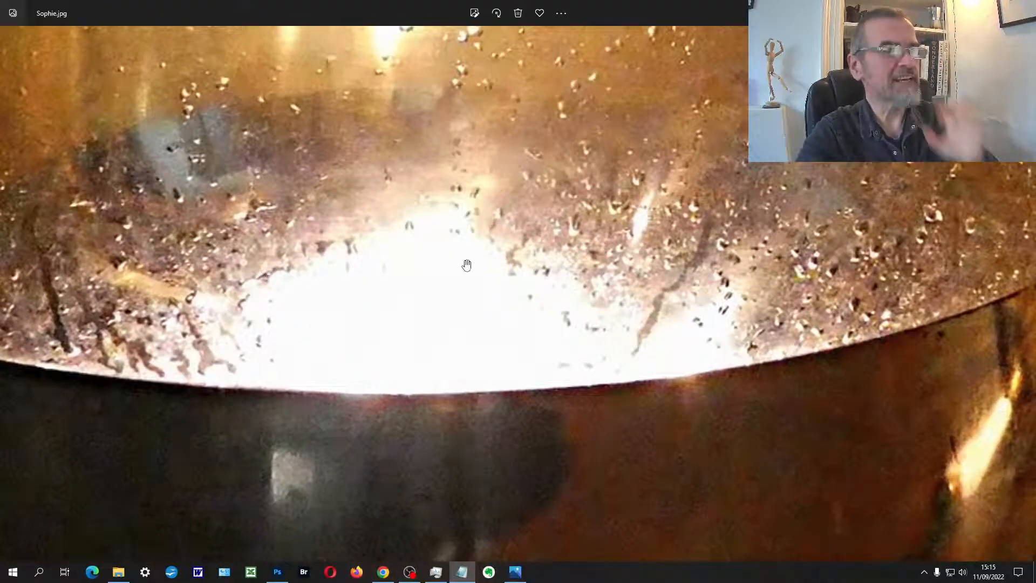
scroll(467, 265, down, 5)
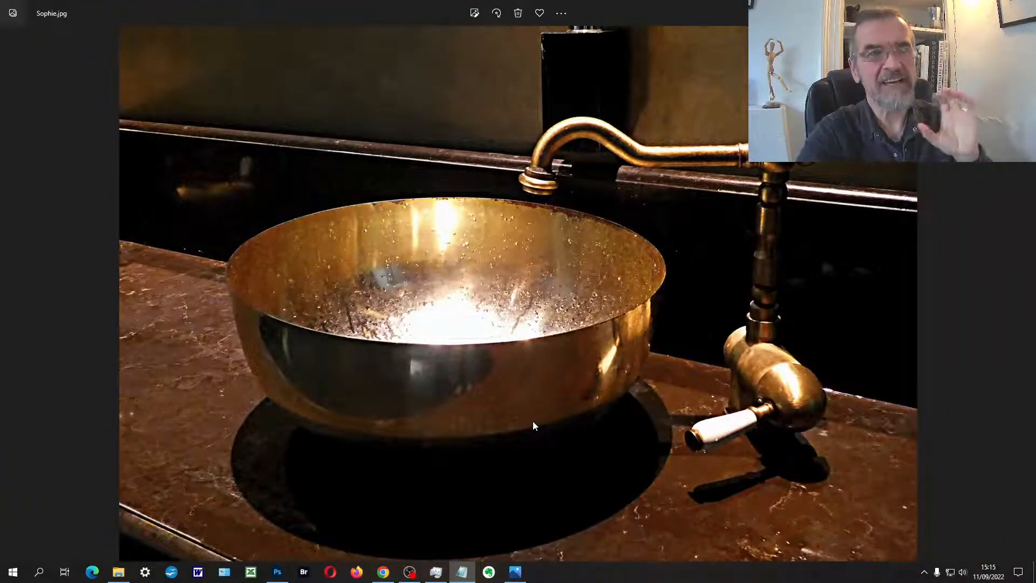
scroll(542, 397, up, 5)
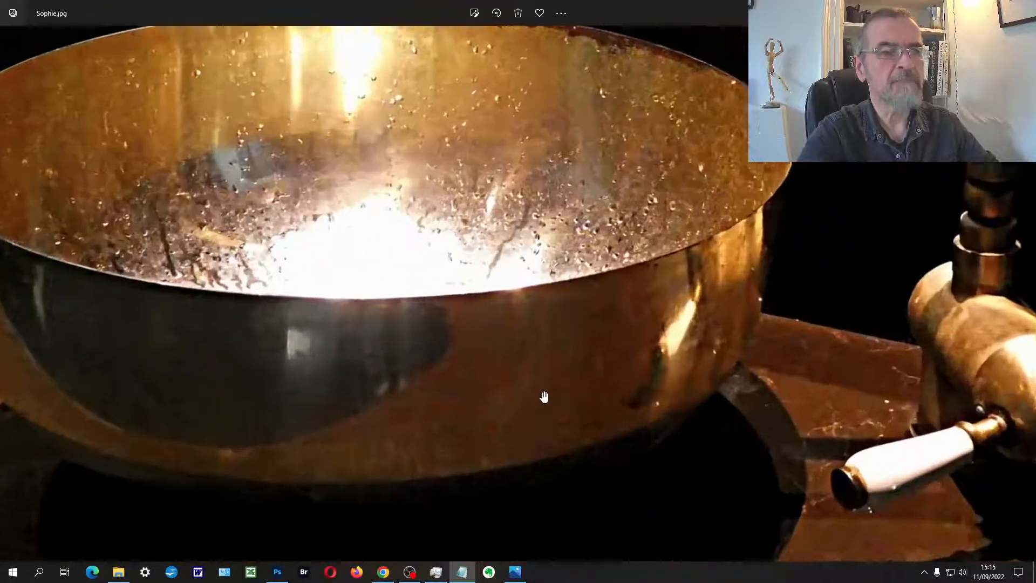
scroll(540, 398, up, 4)
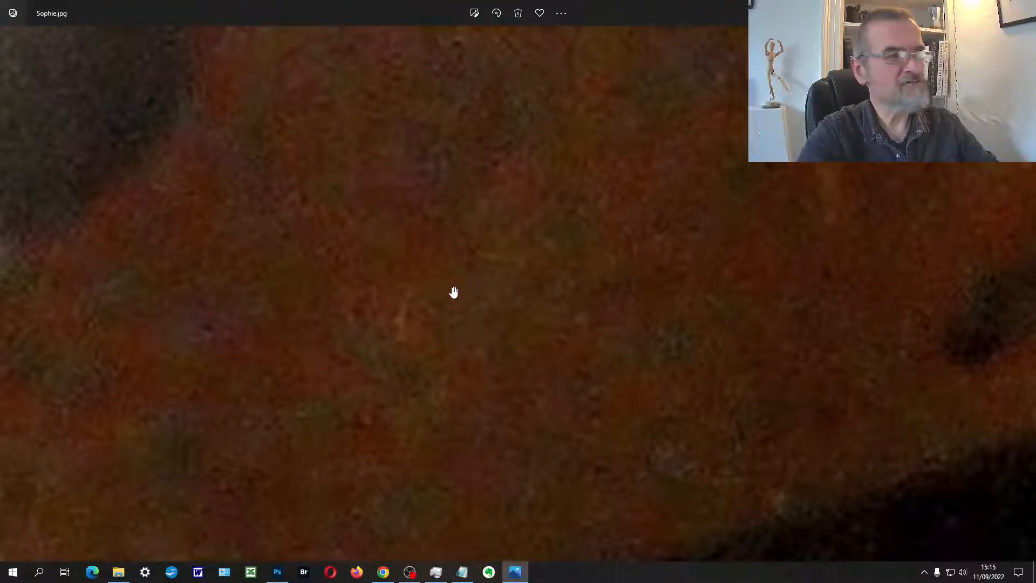
scroll(514, 253, down, 3)
scroll(556, 232, down, 3)
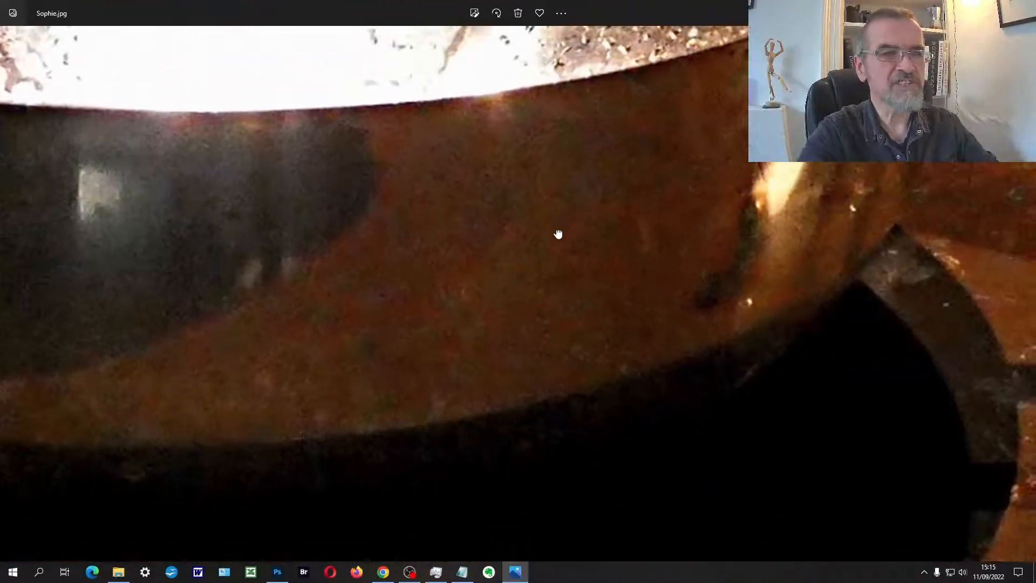
Step: Examine the noise on the wall behind the tap in the edited basin photo up close
drag(566, 184, 511, 478)
drag(562, 268, 411, 471)
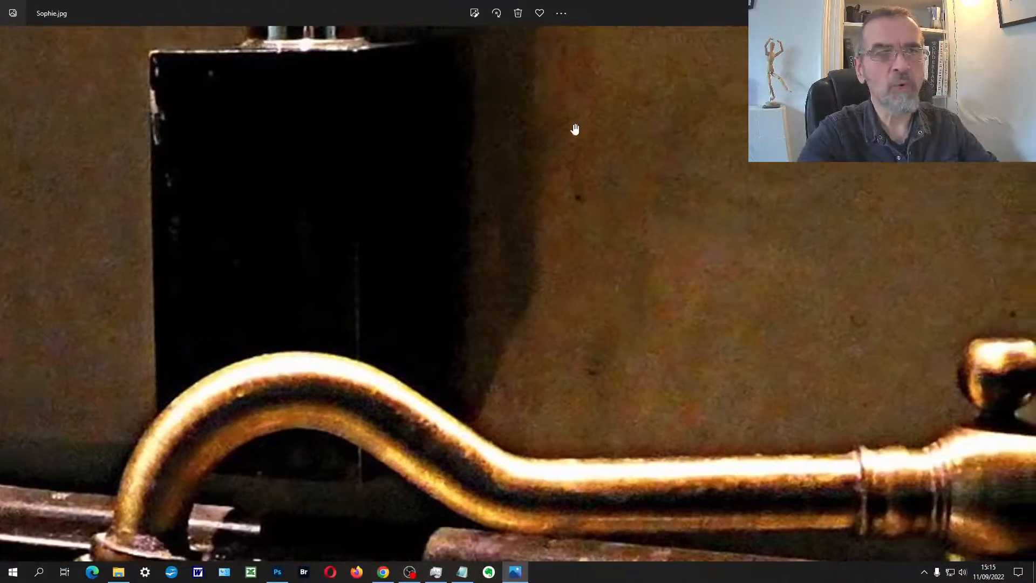
drag(683, 197, 542, 209)
scroll(507, 99, up, 6)
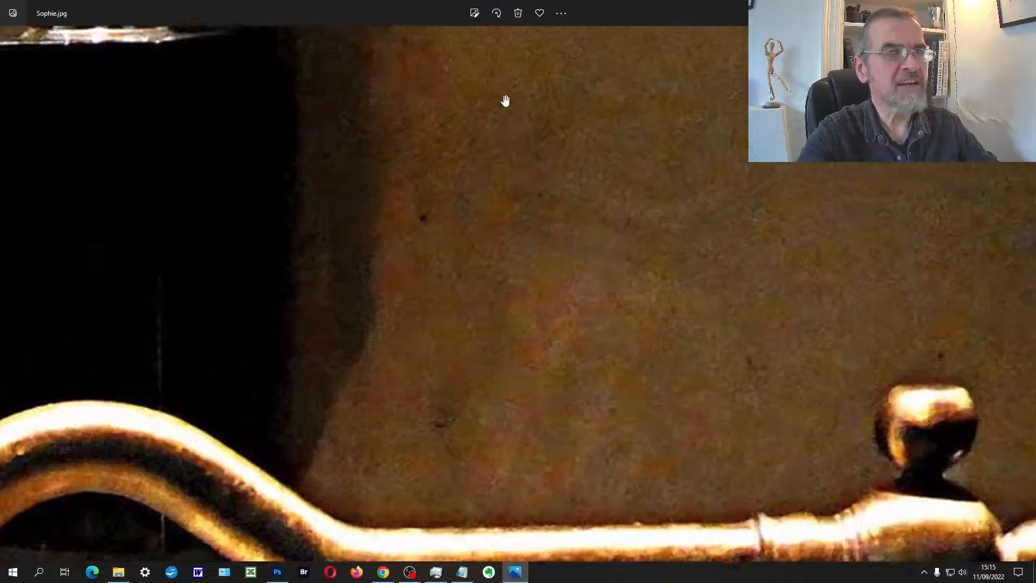
scroll(439, 185, down, 5)
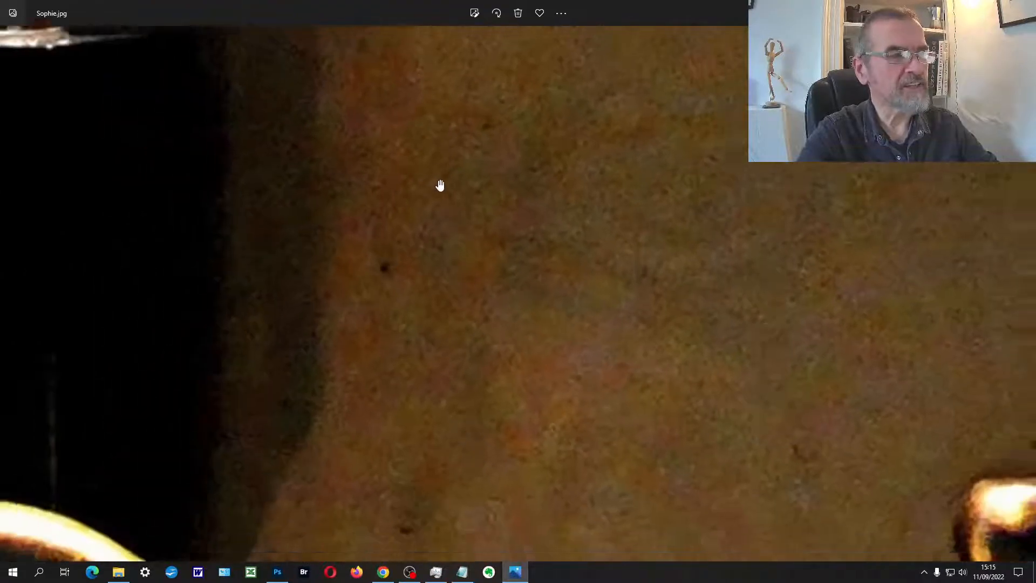
scroll(220, 203, up, 7)
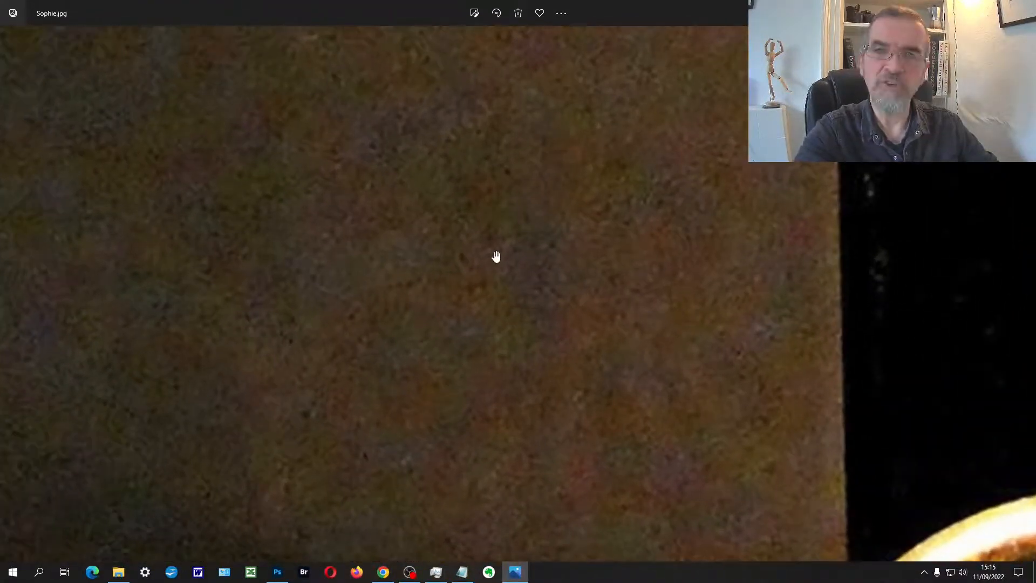
scroll(496, 254, down, 6)
scroll(497, 255, down, 3)
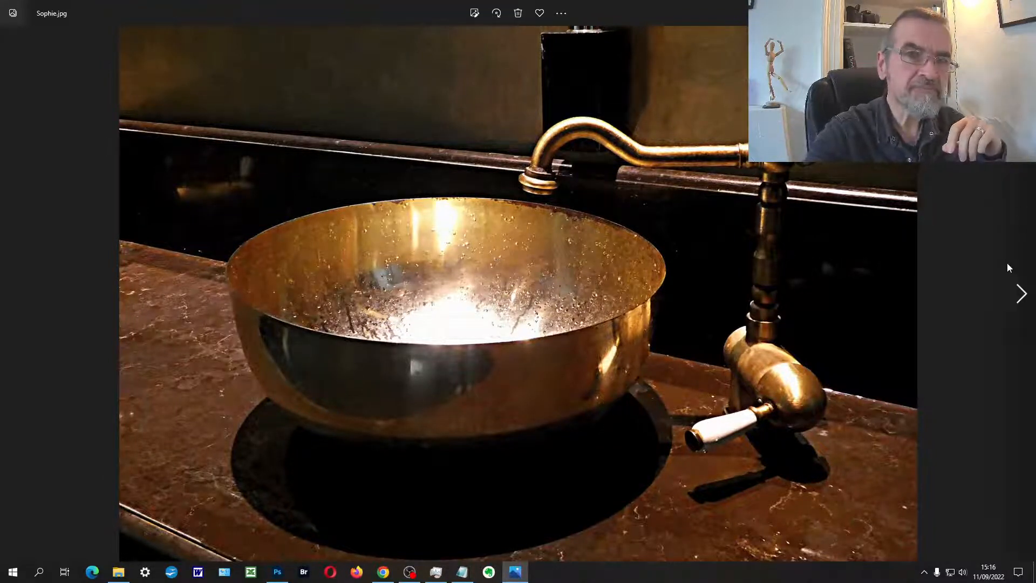
Step: Compare the edited basin photo with its original by switching back and forth between the two images
click(1018, 295)
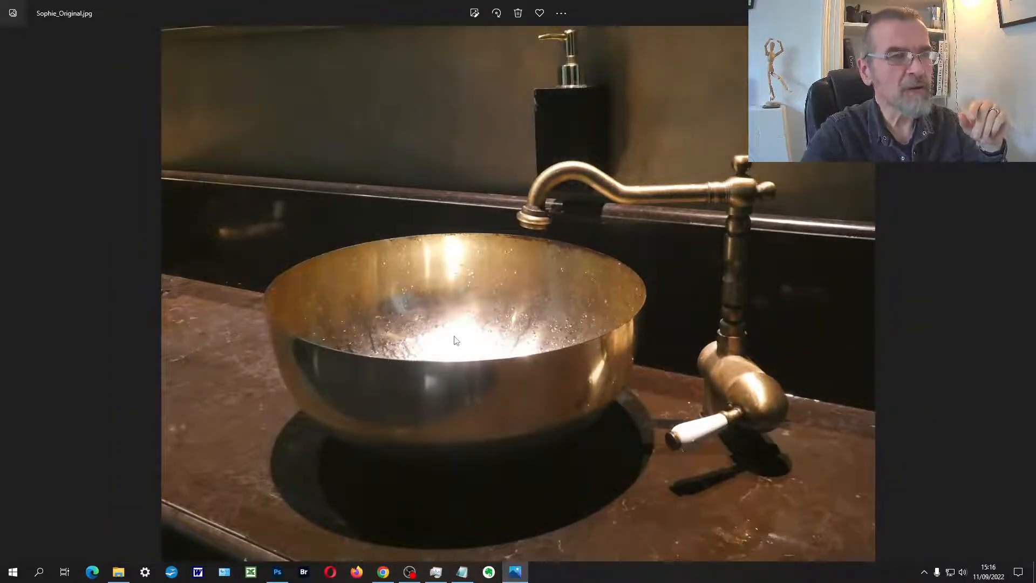
click(15, 300)
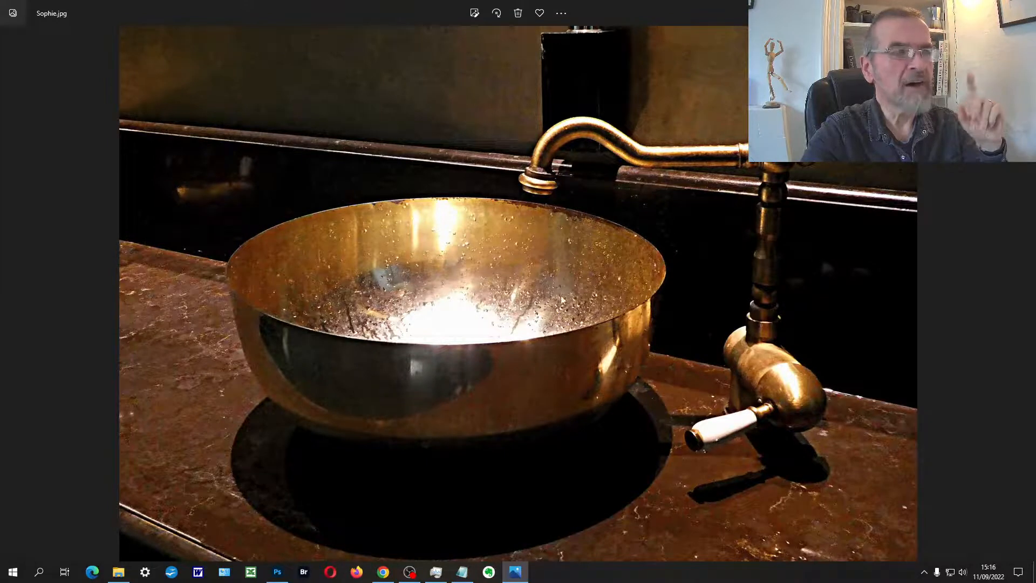
key(Right)
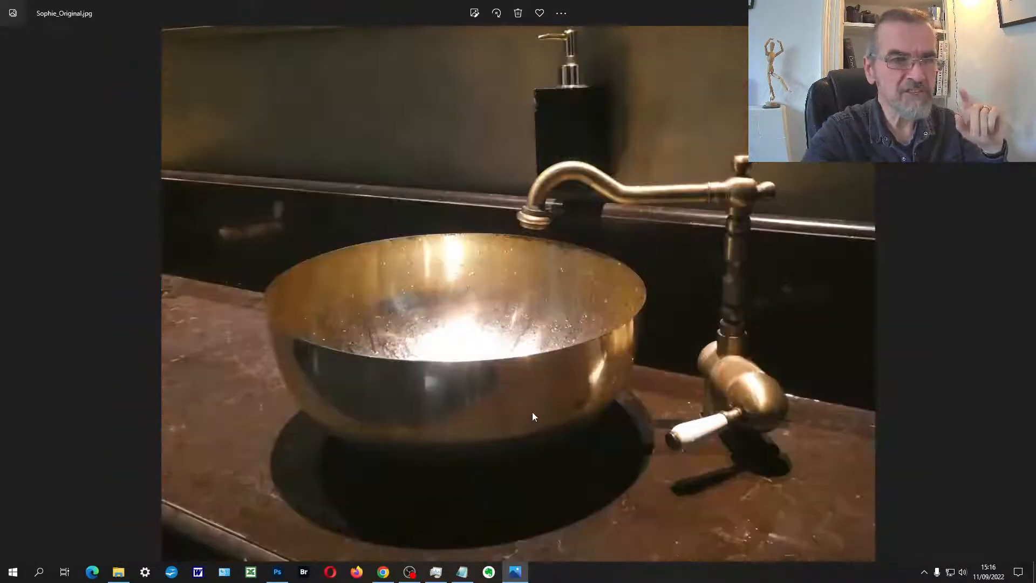
Step: Open Sophie_Original.jpg in Adobe Photoshop 2022 and close the other photo that is still open there
right_click(458, 273)
click(495, 216)
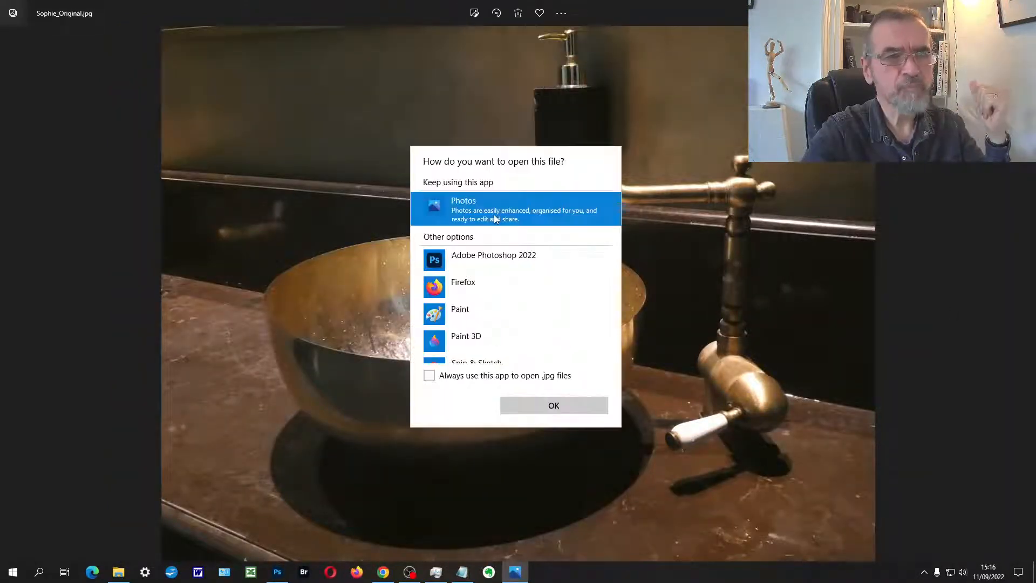
click(492, 258)
click(545, 410)
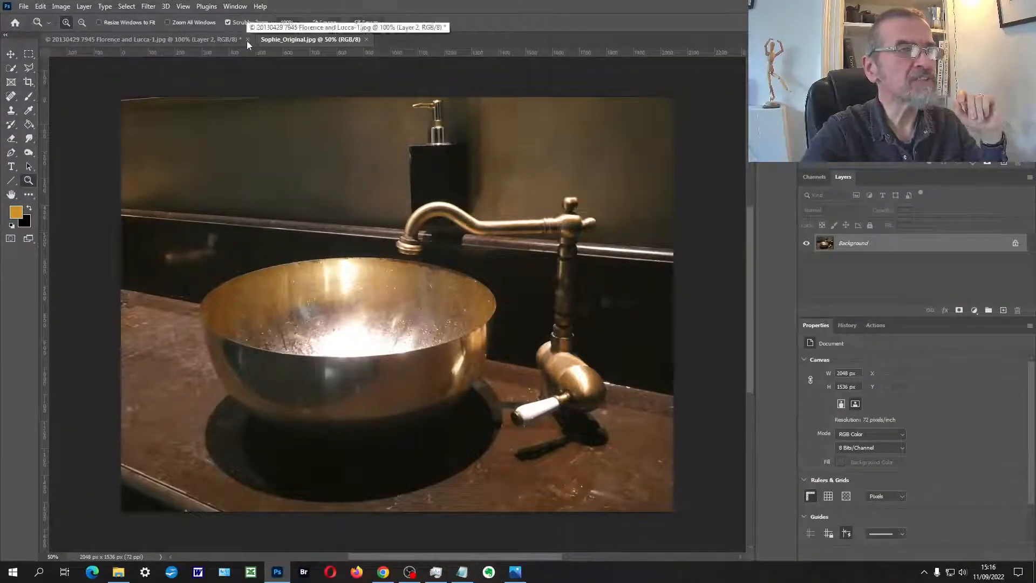
click(247, 40)
click(514, 211)
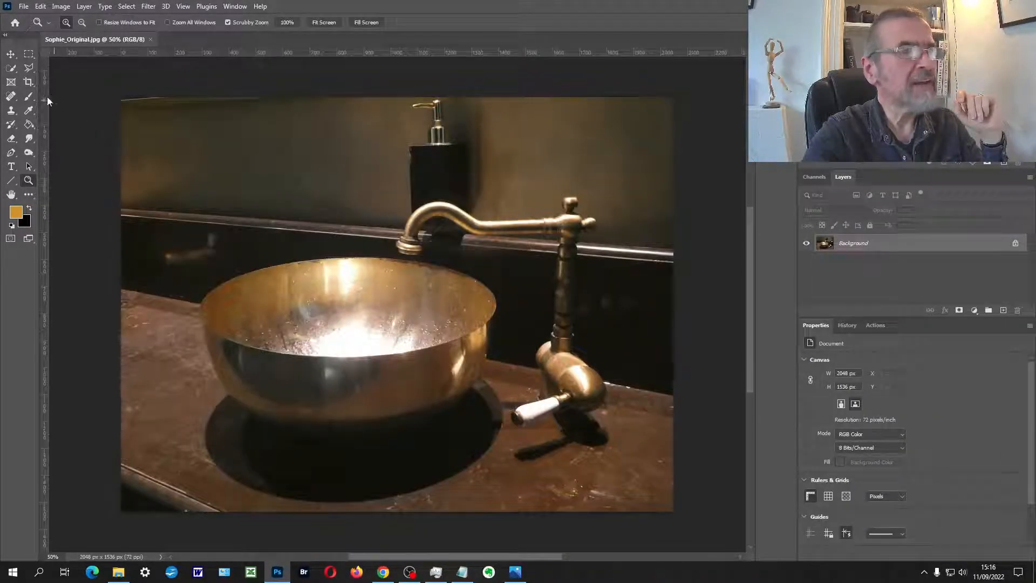
Step: Straighten the basin photo with a slight clockwise rotation and widen its canvas to 2108 px using a content-aware crop
click(29, 83)
drag(100, 99, 102, 92)
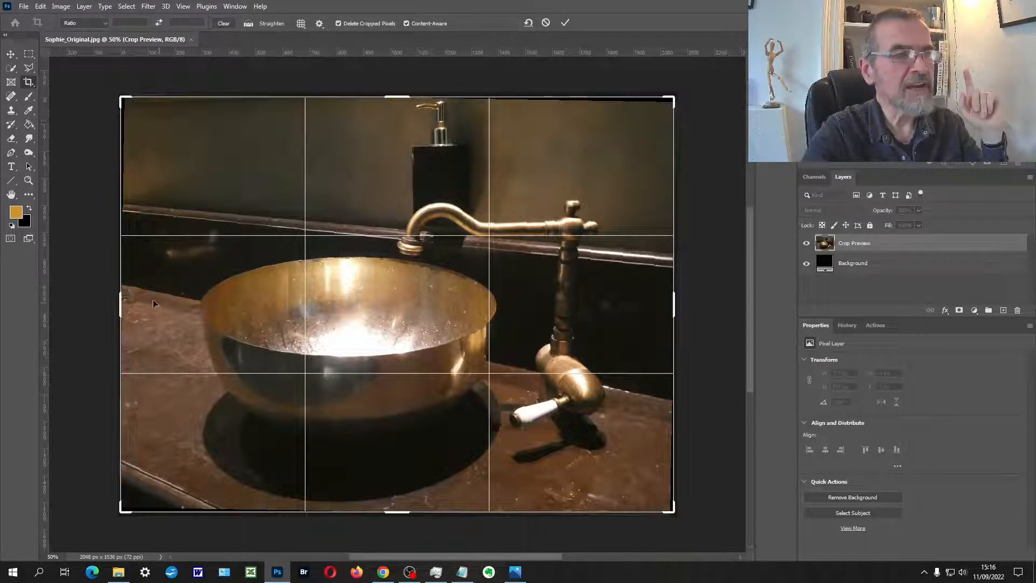
drag(120, 301, 113, 299)
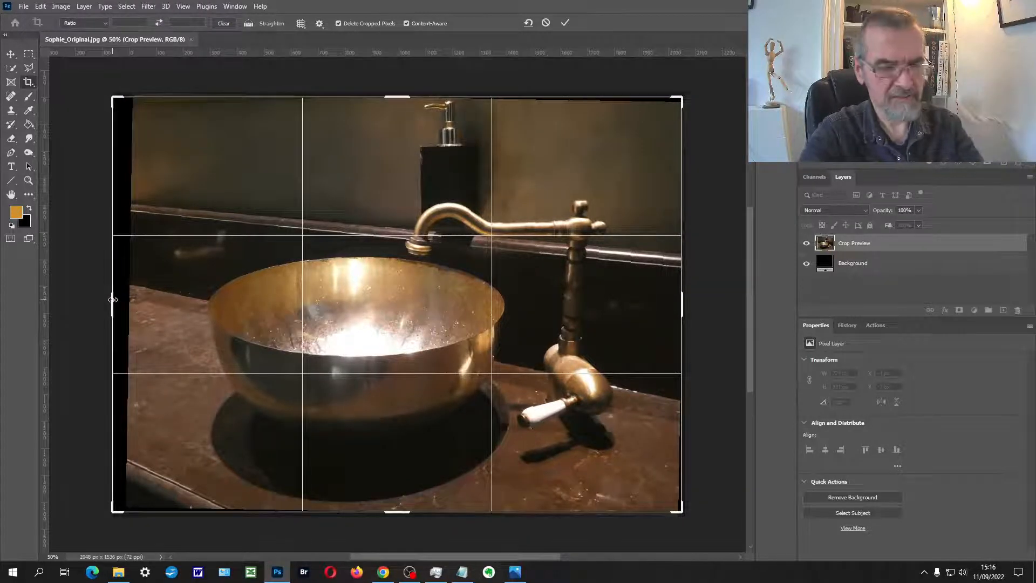
key(Return)
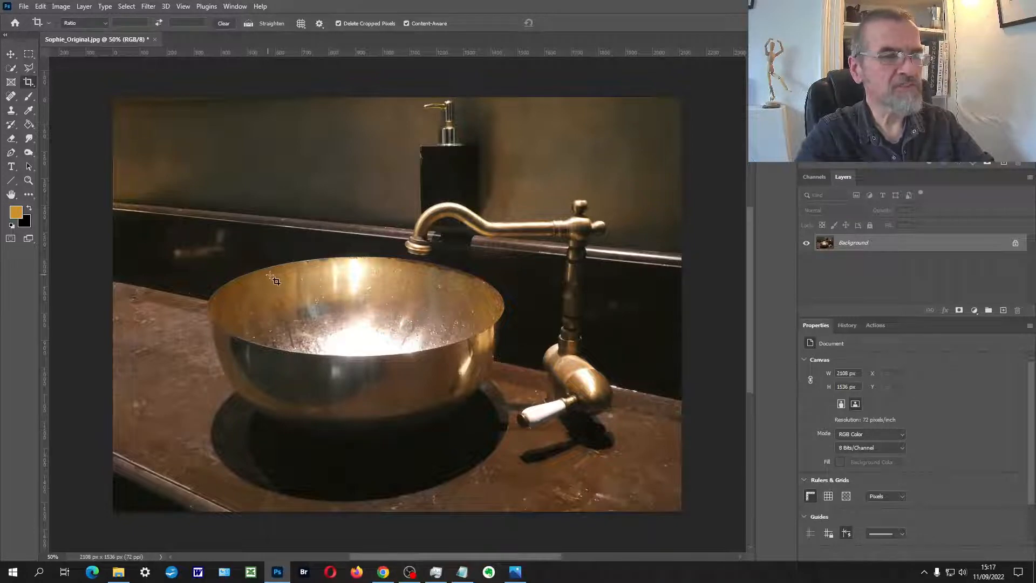
Step: Try to extend the photo's left side in one go to a width of 2862 px with a content-aware crop
drag(313, 273, 373, 264)
scroll(373, 266, down, 2)
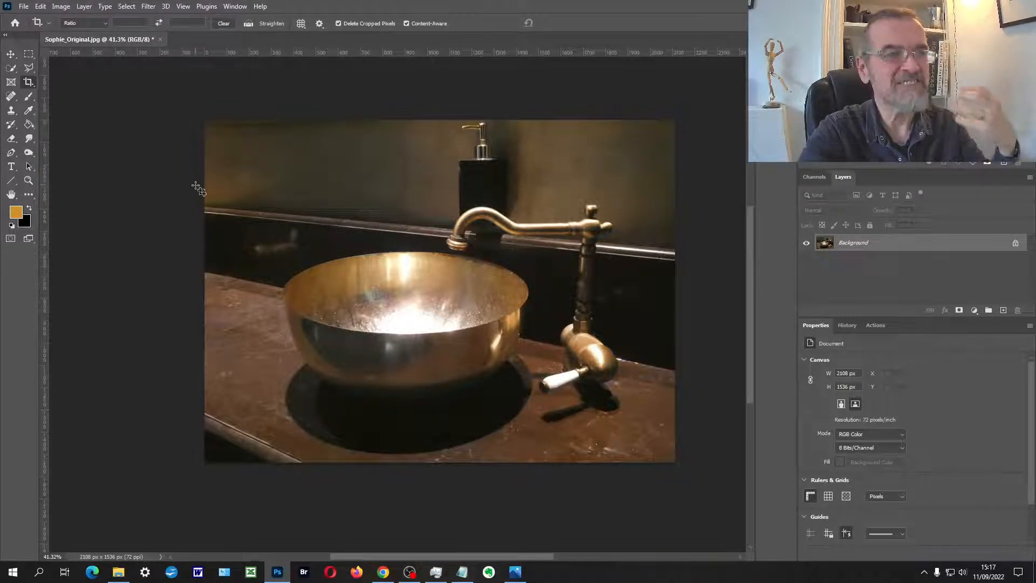
click(28, 83)
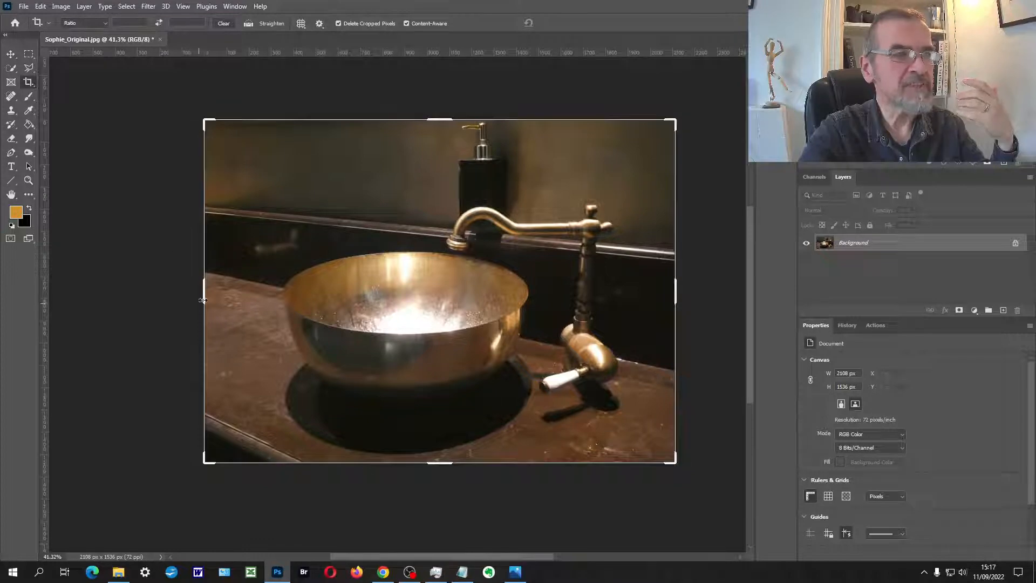
drag(205, 295, 121, 289)
key(Return)
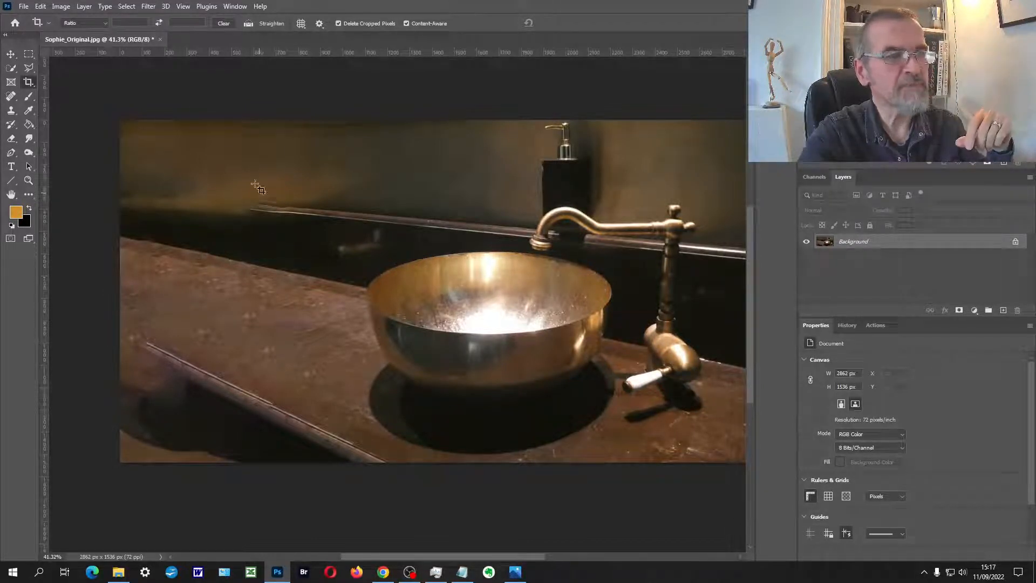
Step: Extend the photo's left side with two small content-aware crops, to a width of 2210 px and 2278 px
click(237, 248)
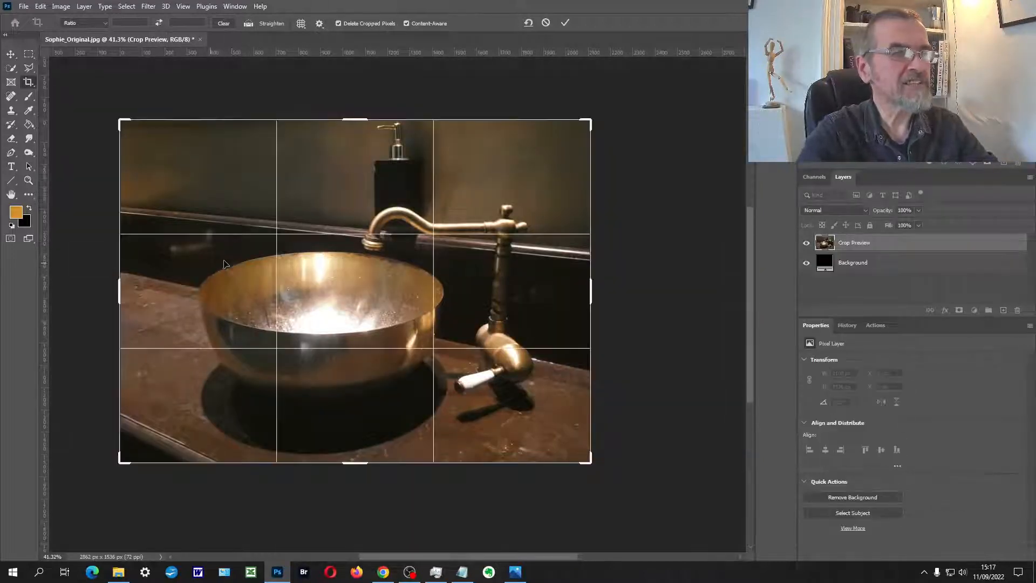
drag(117, 292, 106, 284)
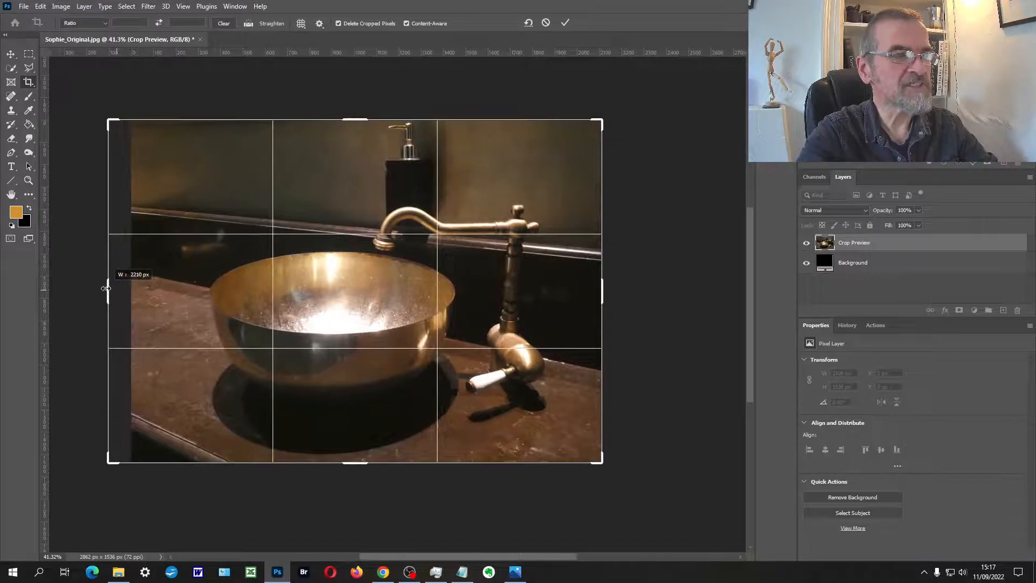
key(Return)
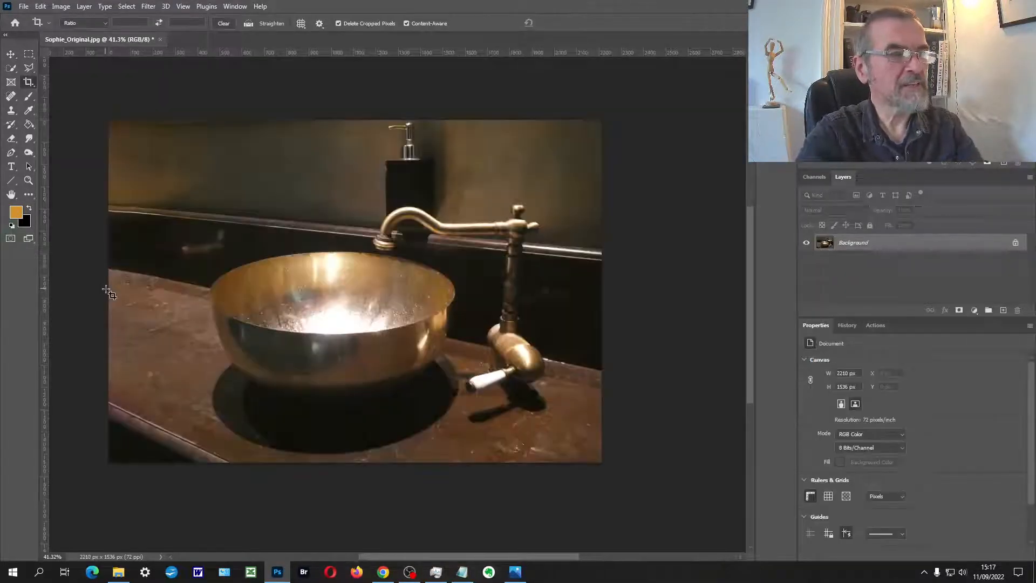
click(107, 289)
drag(106, 290, 97, 286)
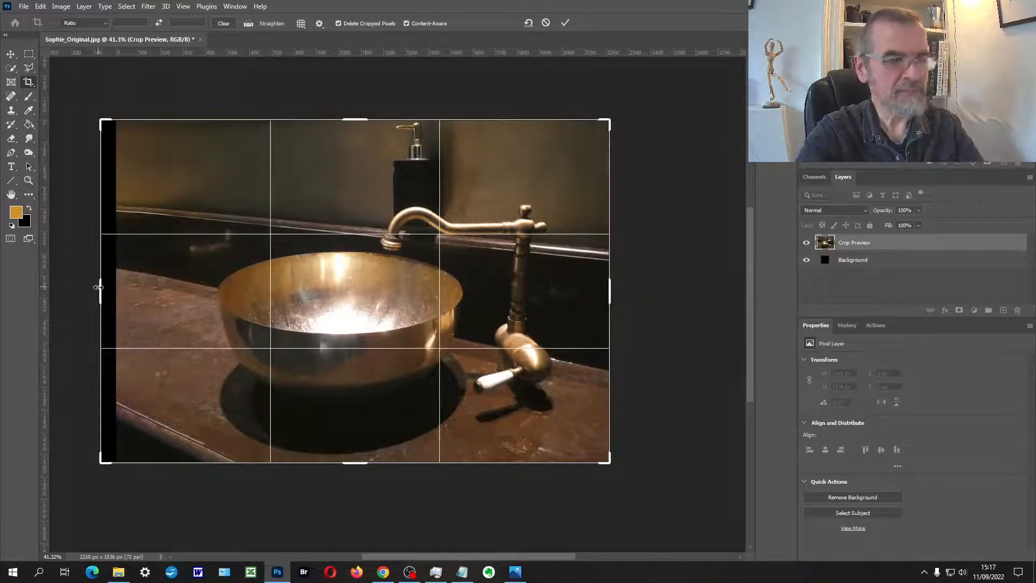
key(Return)
Step: Widen the photo's left side further in two content-aware crops, to 2365 px and 2496 px
click(102, 291)
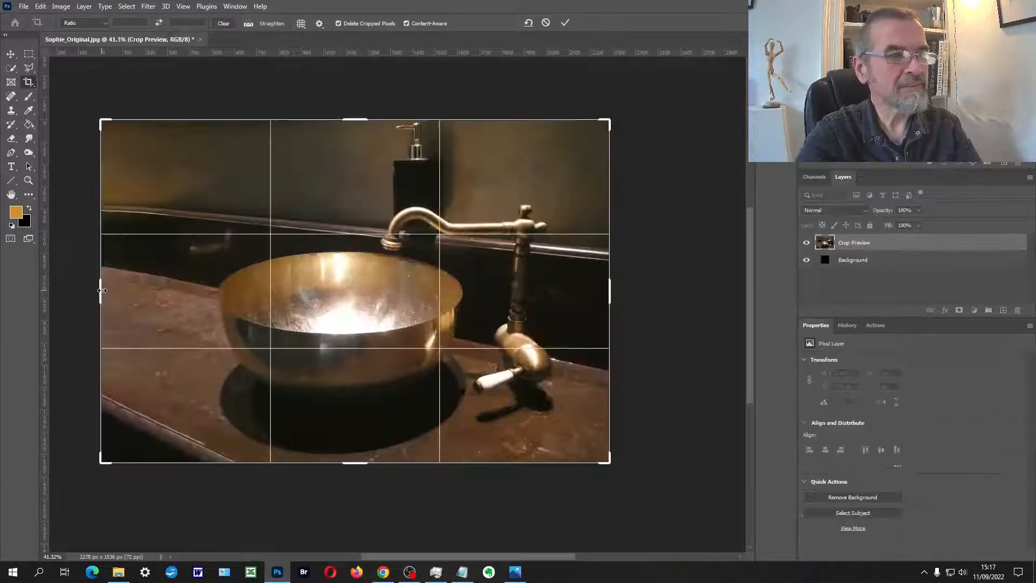
drag(101, 291, 92, 290)
key(Return)
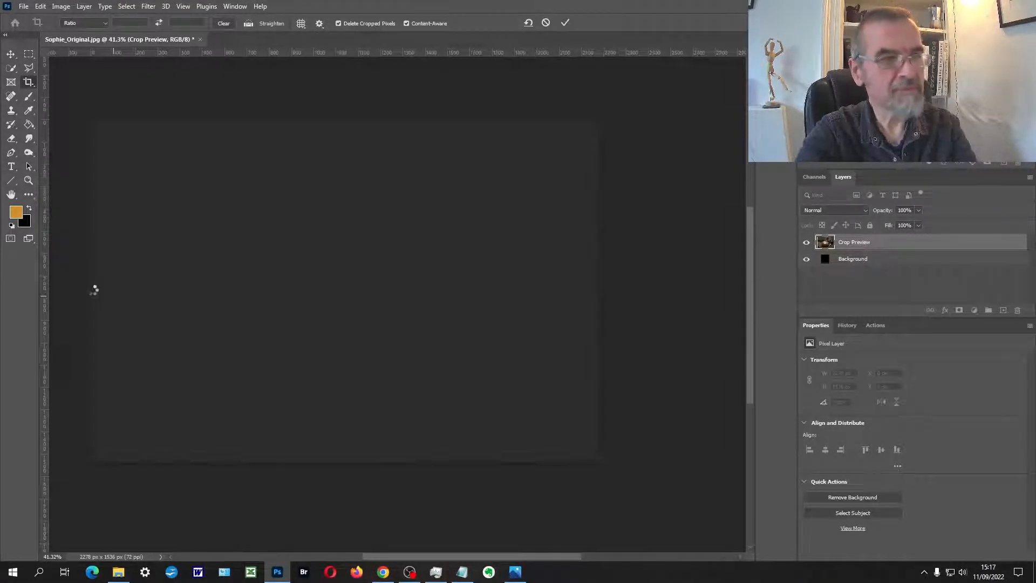
click(93, 294)
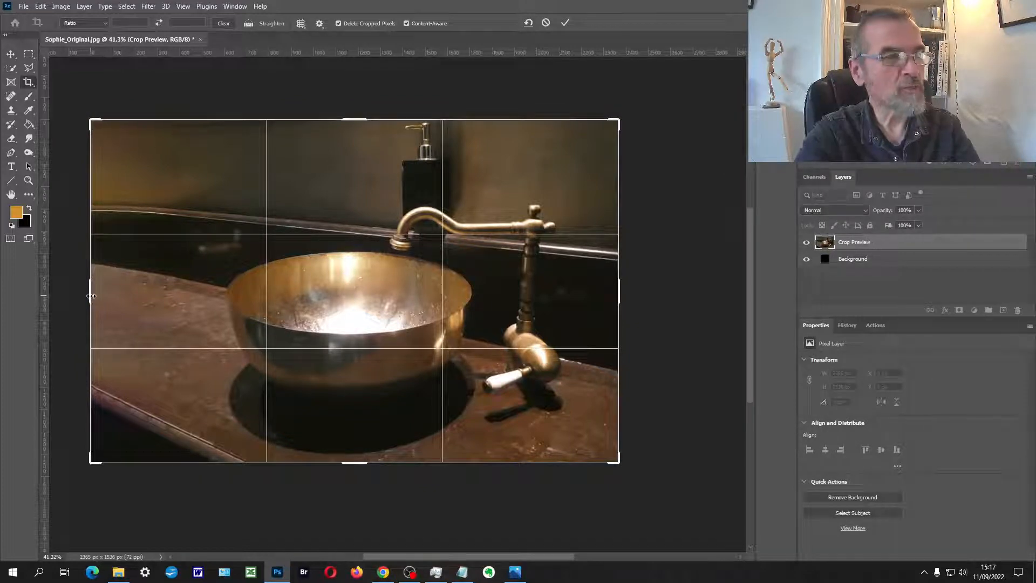
drag(90, 294, 76, 294)
key(Return)
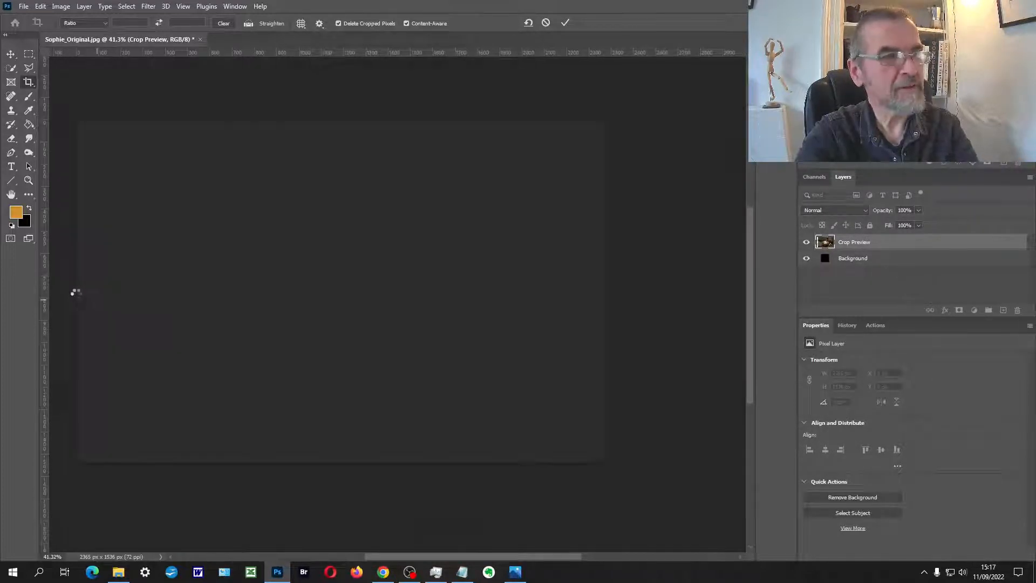
Step: Repair the bent wall trim and the countertop's back edge in the extended left area with the Clone Stamp
drag(161, 296, 344, 292)
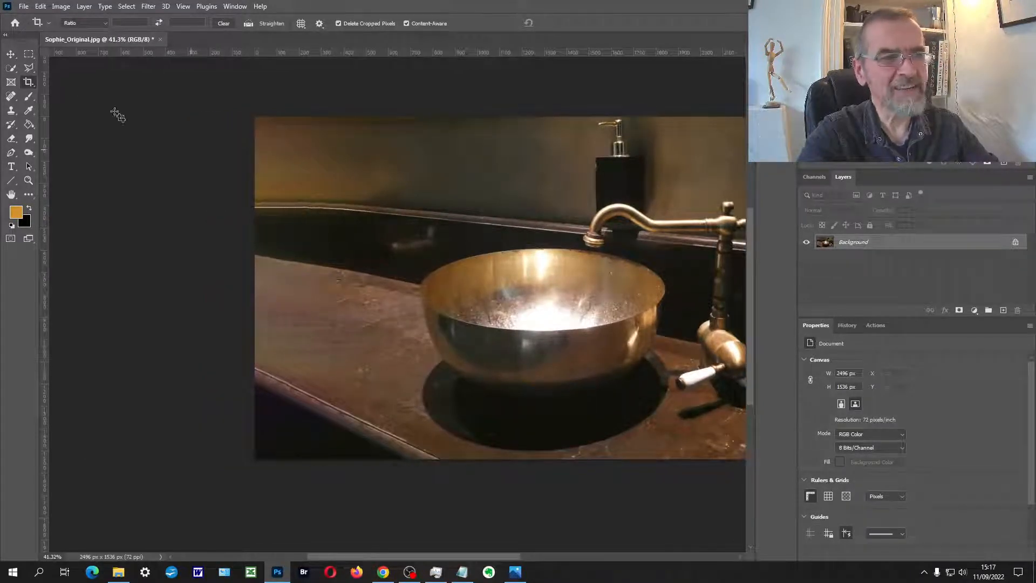
click(11, 111)
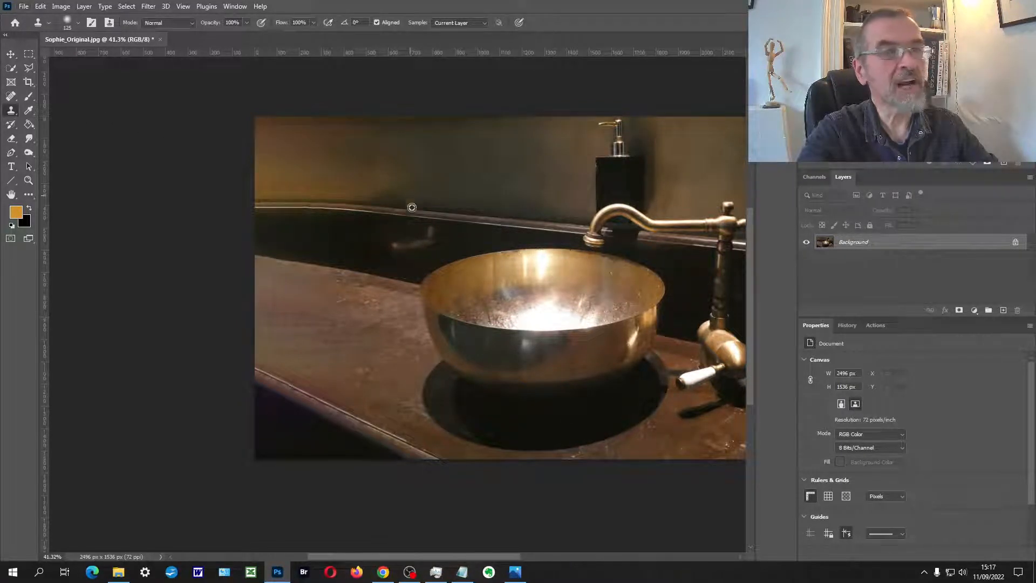
alt+click(425, 219)
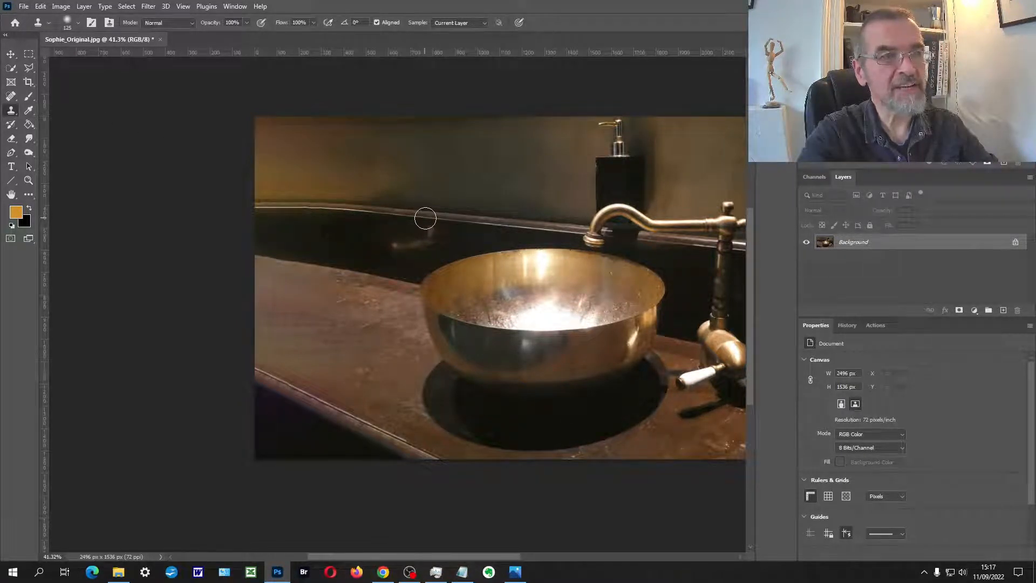
mouse_move(335, 209)
mouse_down()
mouse_move(242, 202)
mouse_move(323, 210)
mouse_move(242, 207)
mouse_move(302, 215)
mouse_move(264, 224)
mouse_up()
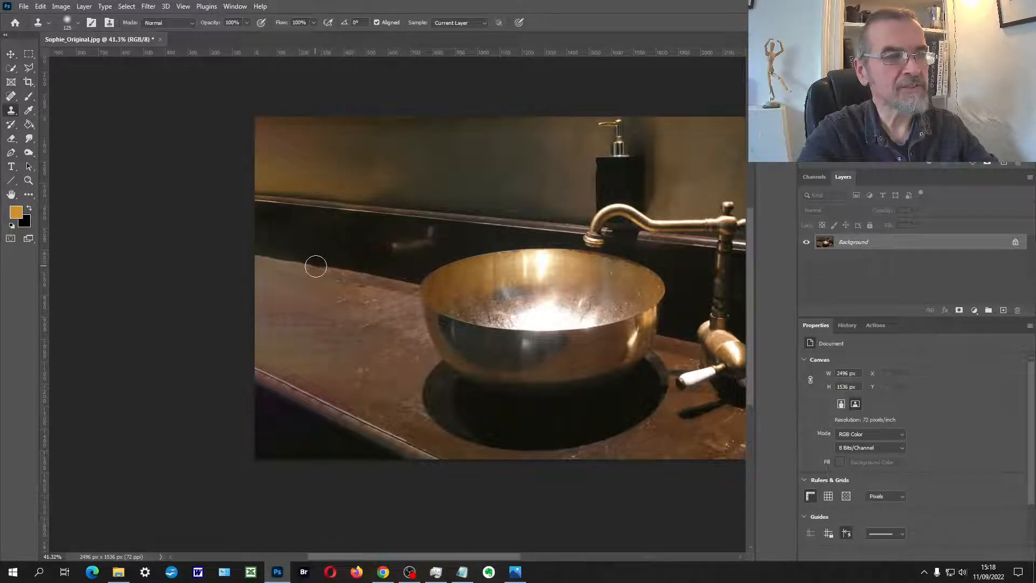
mouse_move(312, 266)
mouse_down()
mouse_move(245, 253)
mouse_move(301, 265)
mouse_move(262, 262)
mouse_up()
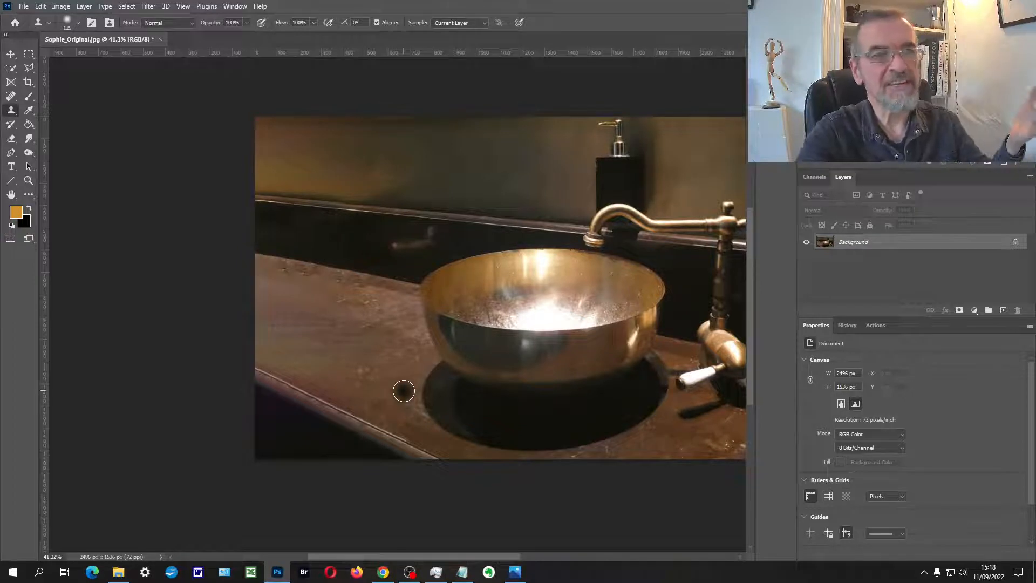
Step: Replace the smeared areas of the extended countertop beside the basin with textured countertop using the Patch tool, and deselect
drag(534, 281, 435, 275)
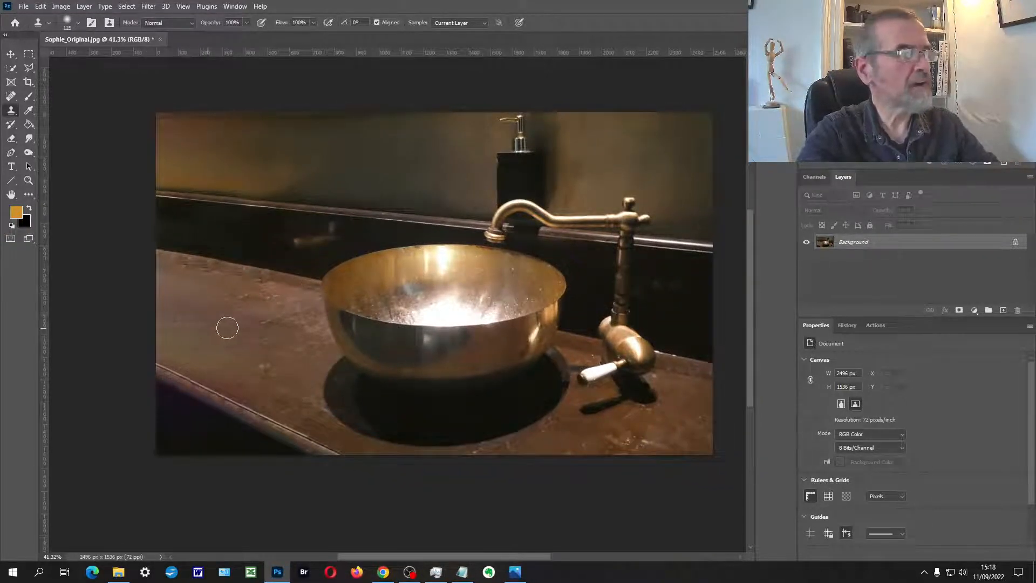
click(10, 98)
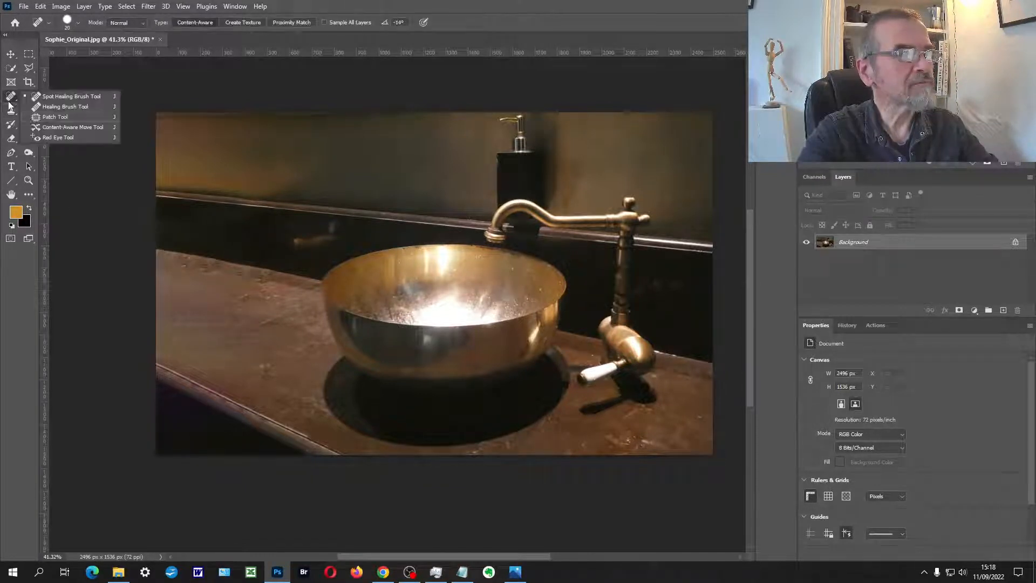
click(55, 116)
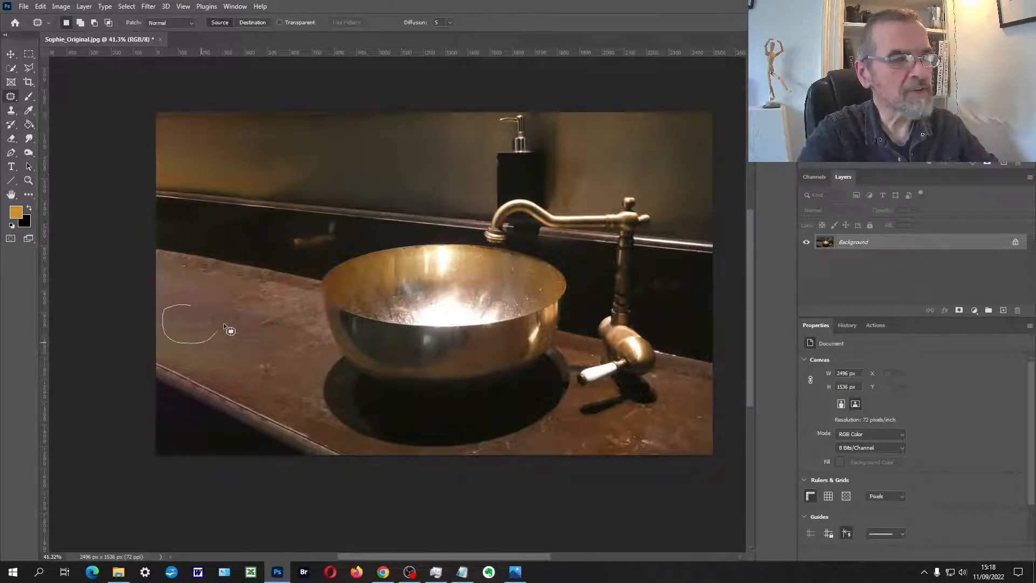
mouse_move(224, 326)
mouse_down()
mouse_move(195, 306)
mouse_move(269, 317)
mouse_move(250, 332)
mouse_up()
key(ctrl+d)
mouse_move(244, 341)
mouse_down()
mouse_move(271, 319)
mouse_move(255, 323)
mouse_up()
key(ctrl+d)
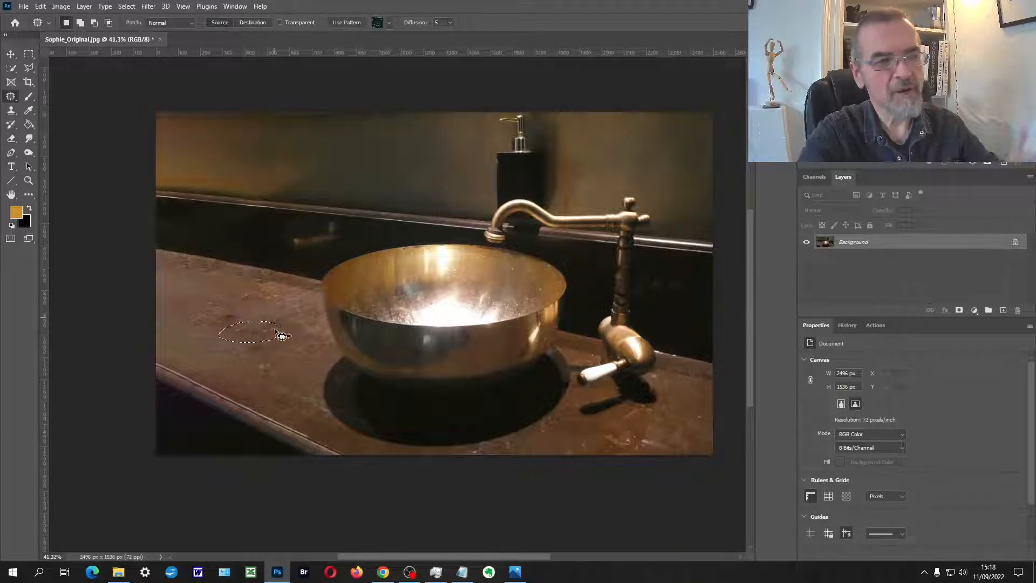
mouse_move(224, 274)
mouse_down()
mouse_move(179, 285)
mouse_move(276, 316)
mouse_up()
key(ctrl+d)
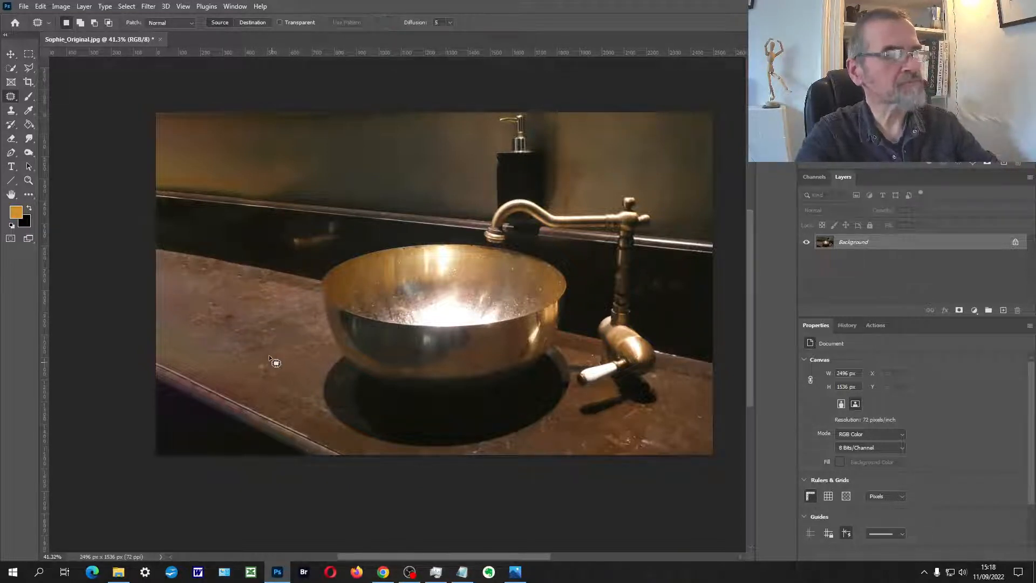
drag(193, 347, 295, 378)
key(ctrl+d)
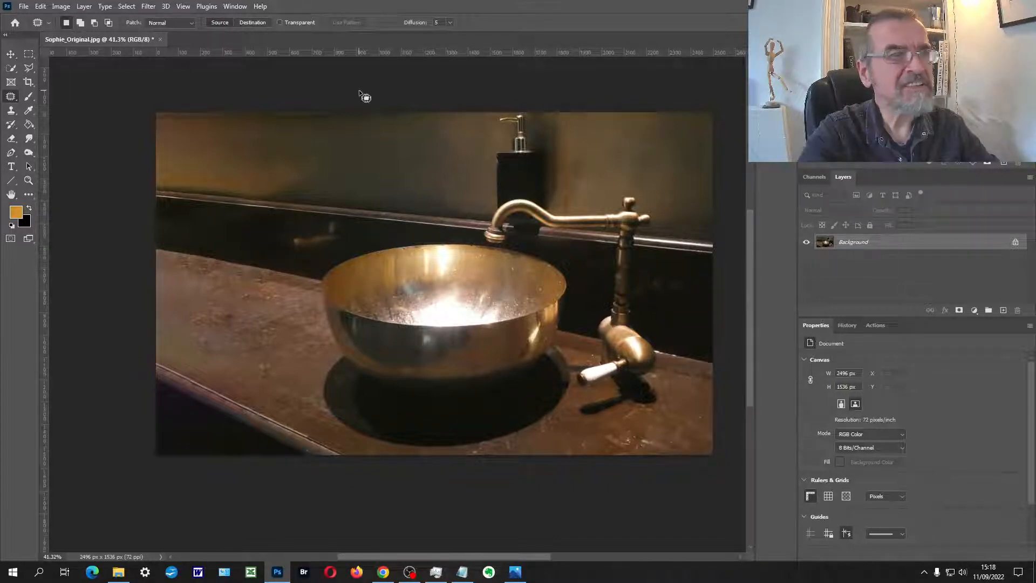
Step: Duplicate the Background layer and apply the Auto adjustment to the copy in the Camera Raw filter
key(ctrl+j)
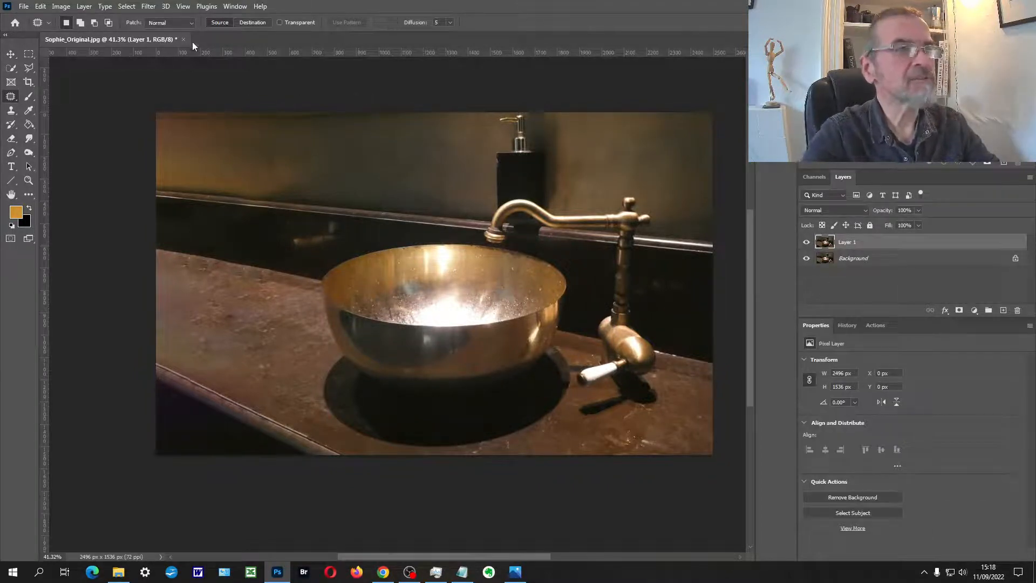
click(146, 9)
click(170, 87)
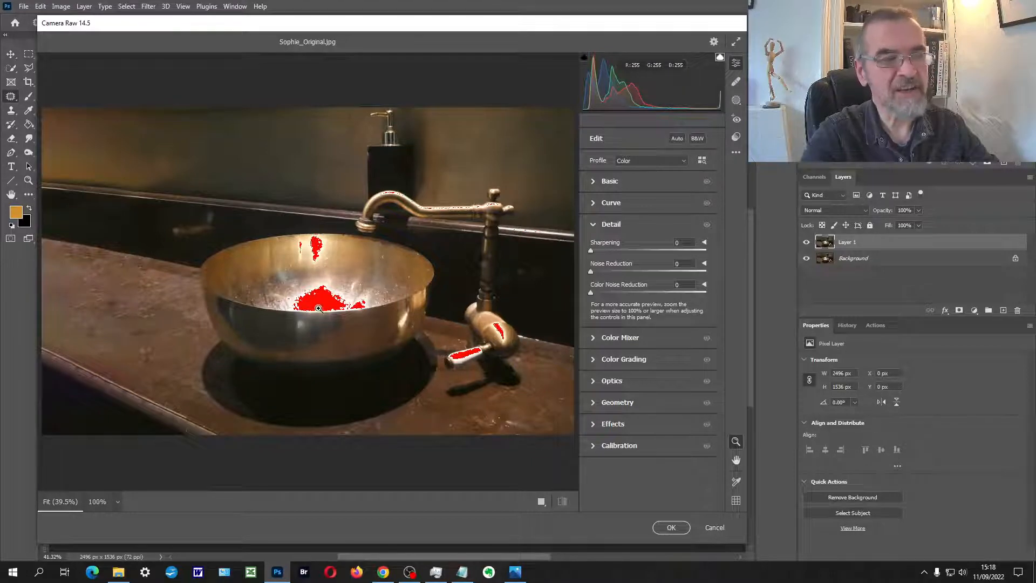
click(678, 139)
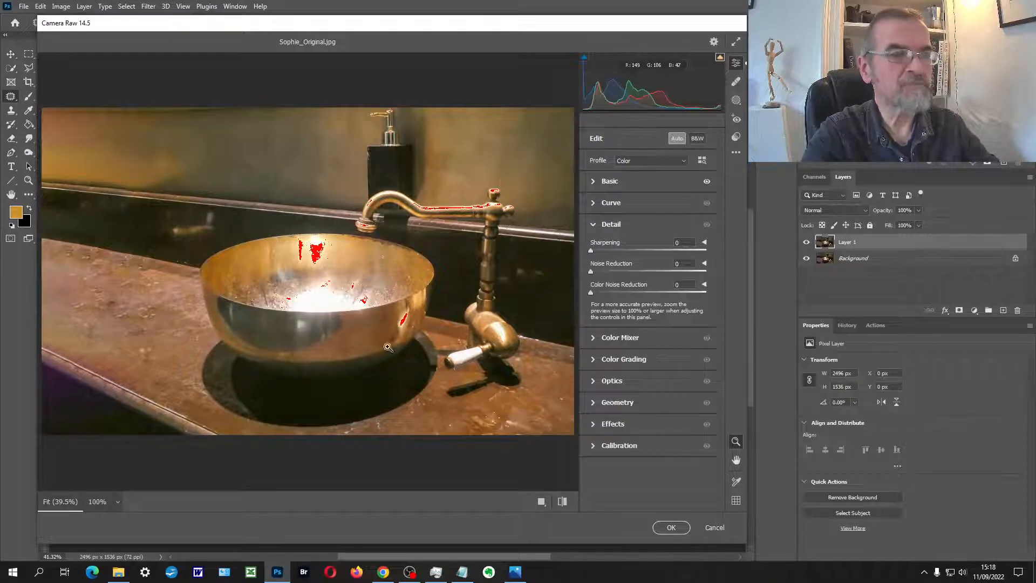
Step: Try a Noise Reduction of 34 while checking the basin's lower side close up, and return it to 0
click(366, 348)
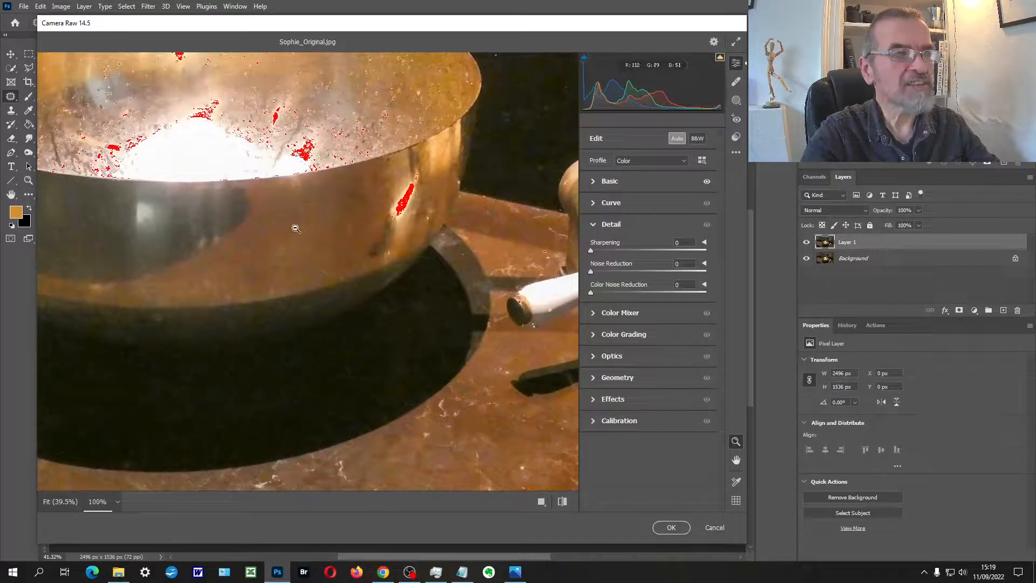
scroll(283, 250, up, 1)
scroll(283, 250, up, 2)
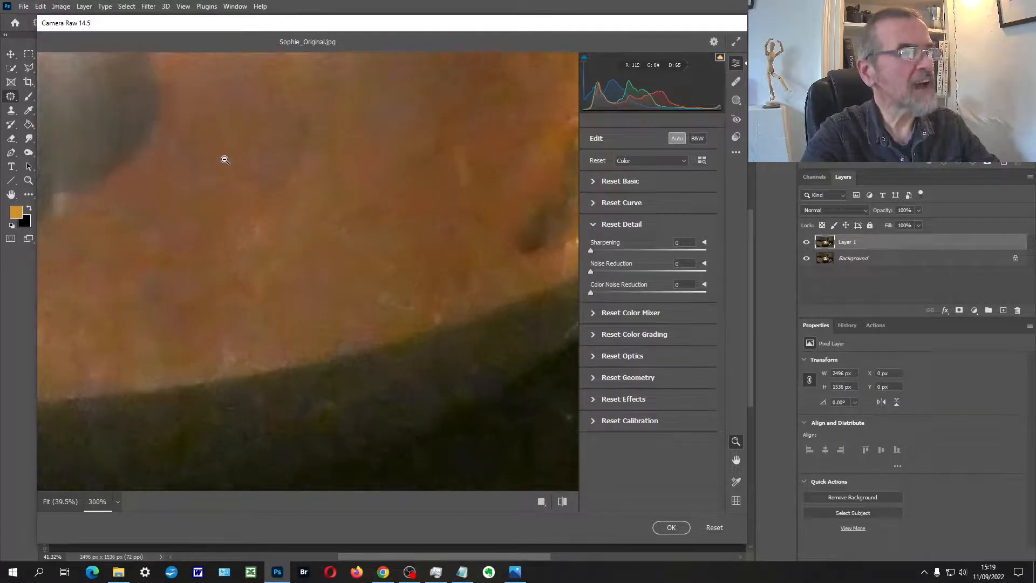
scroll(288, 201, down, 2)
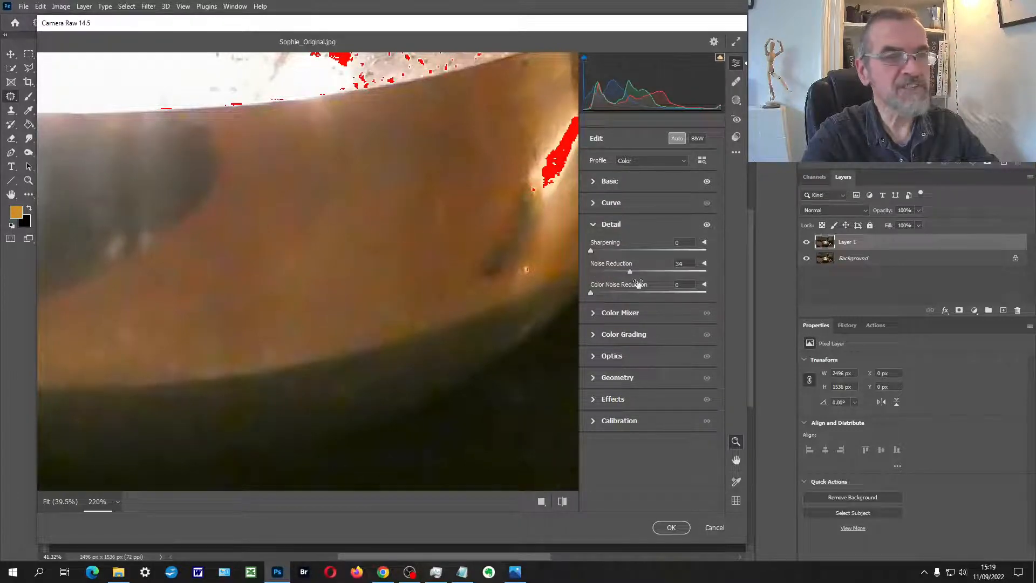
drag(628, 274, 582, 280)
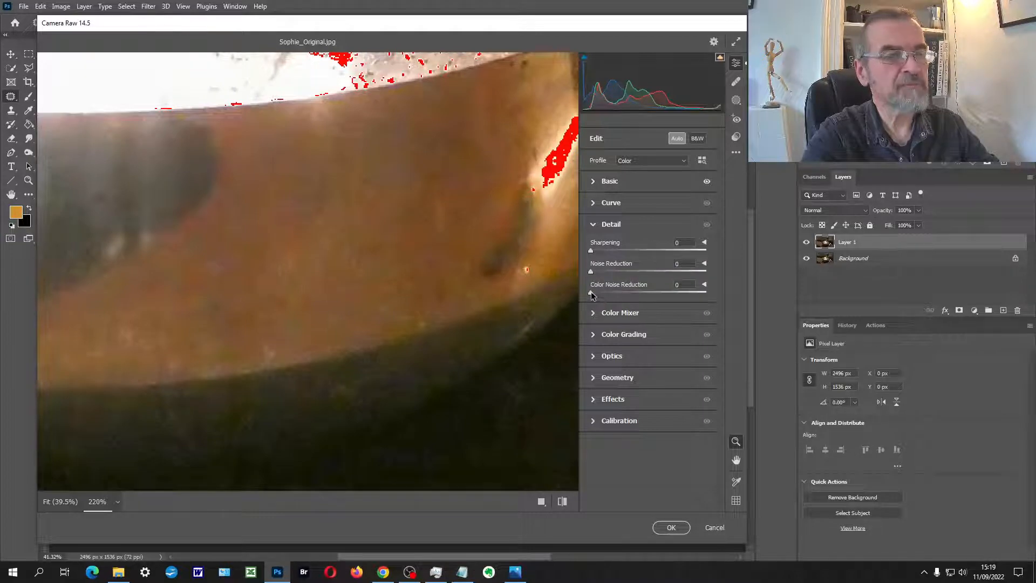
Step: Set Color Noise Reduction to 50 and Noise Reduction to 18, and fit the whole photo in the preview
drag(605, 293, 696, 285)
drag(626, 294, 649, 294)
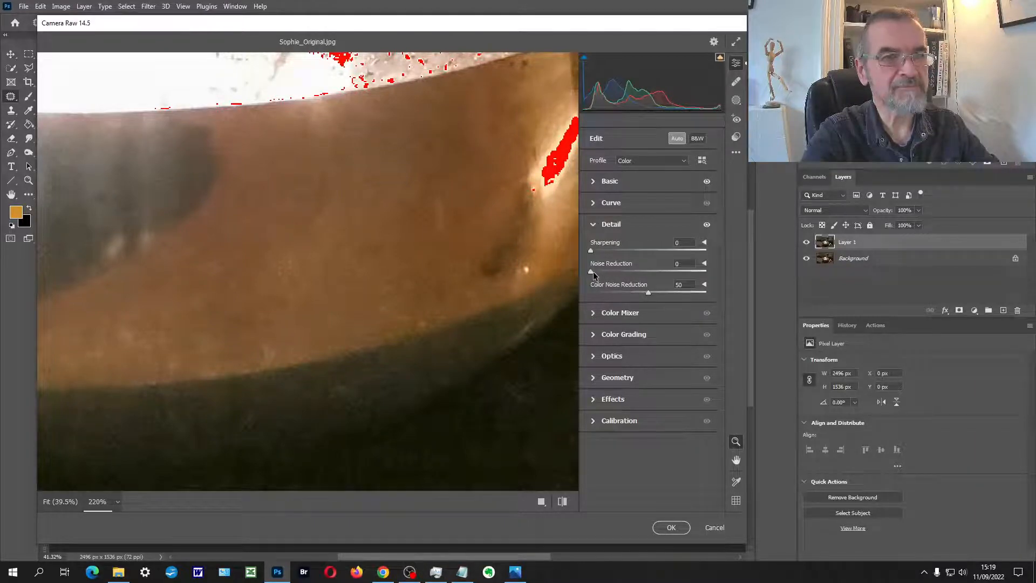
drag(593, 274, 612, 275)
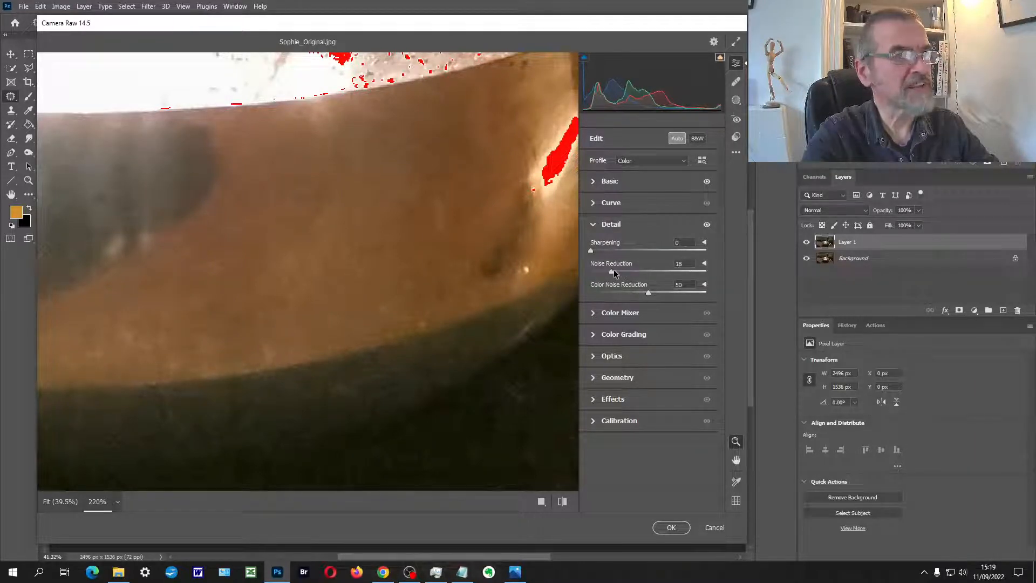
key(ctrl+0)
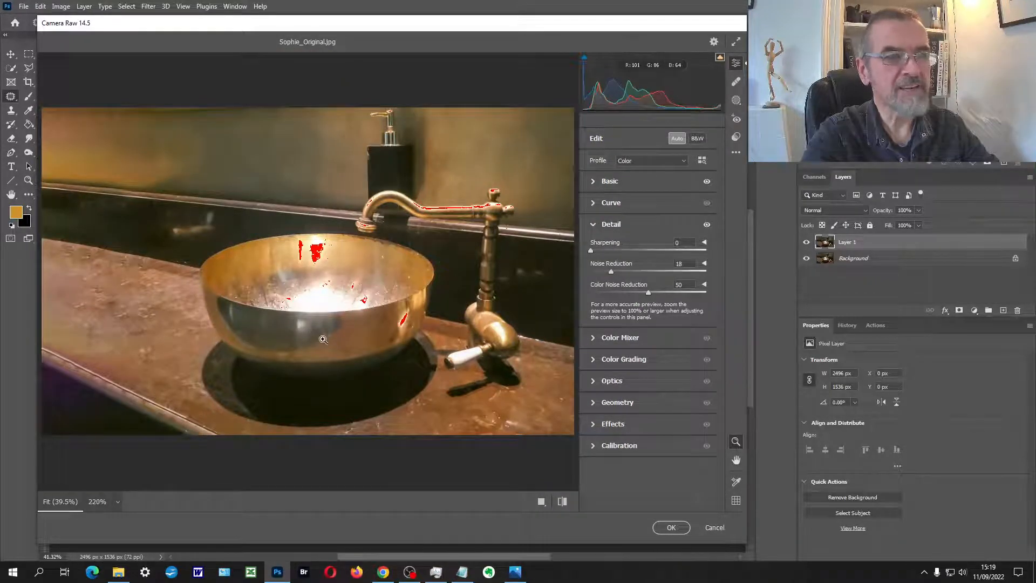
Step: Recover the basin's clipped highlights by setting Highlights to -79 and Whites to -12
click(596, 182)
drag(615, 300, 603, 300)
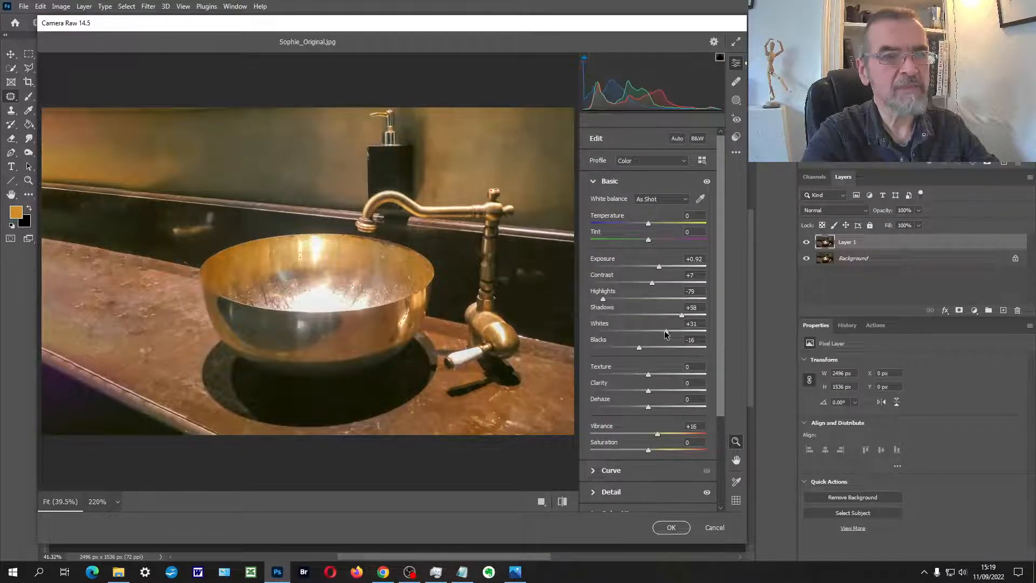
drag(666, 333, 642, 333)
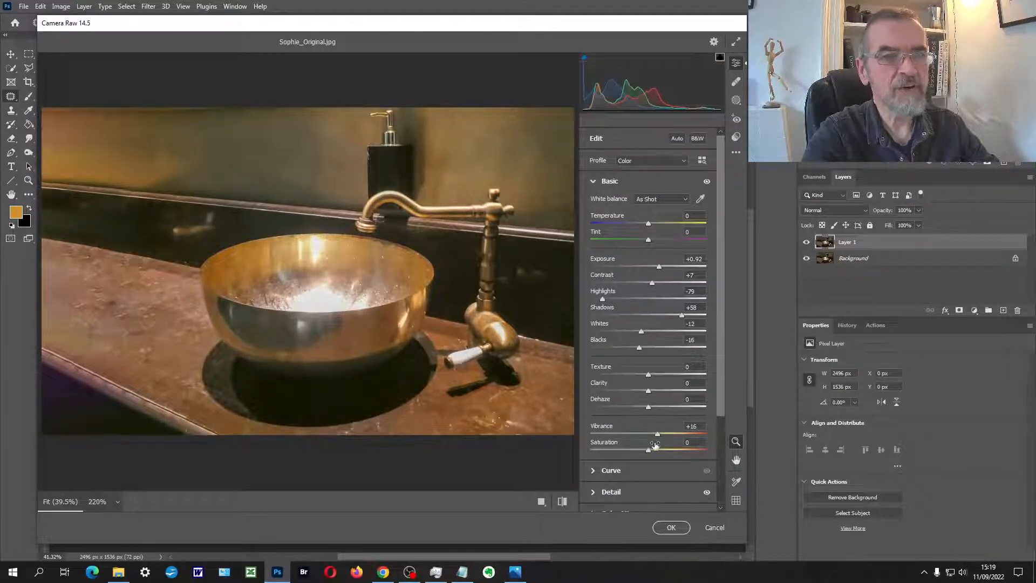
Step: Darken the photo's corners with an Optics Vignette of -50
scroll(633, 458, down, 3)
click(594, 437)
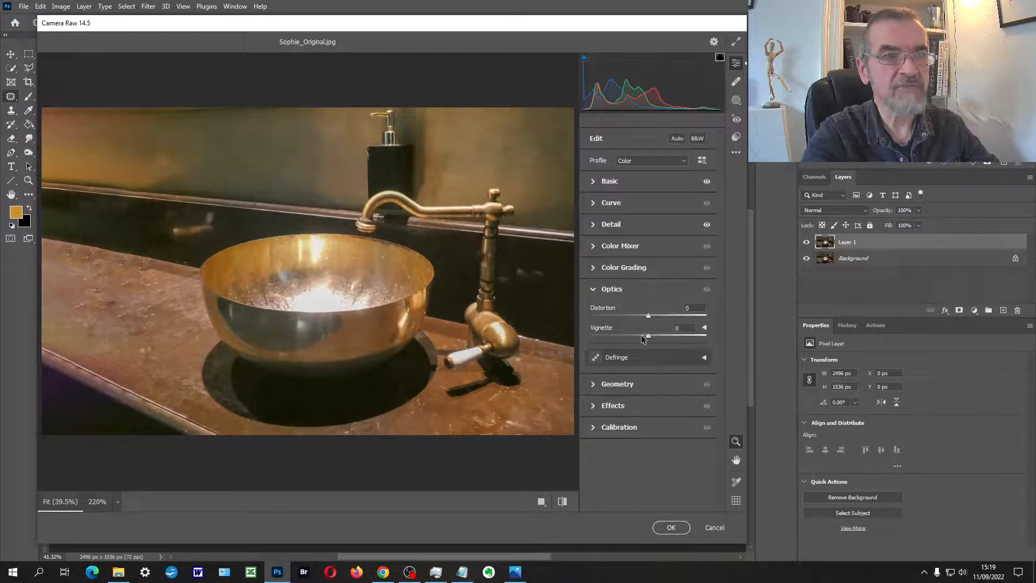
drag(648, 338, 622, 339)
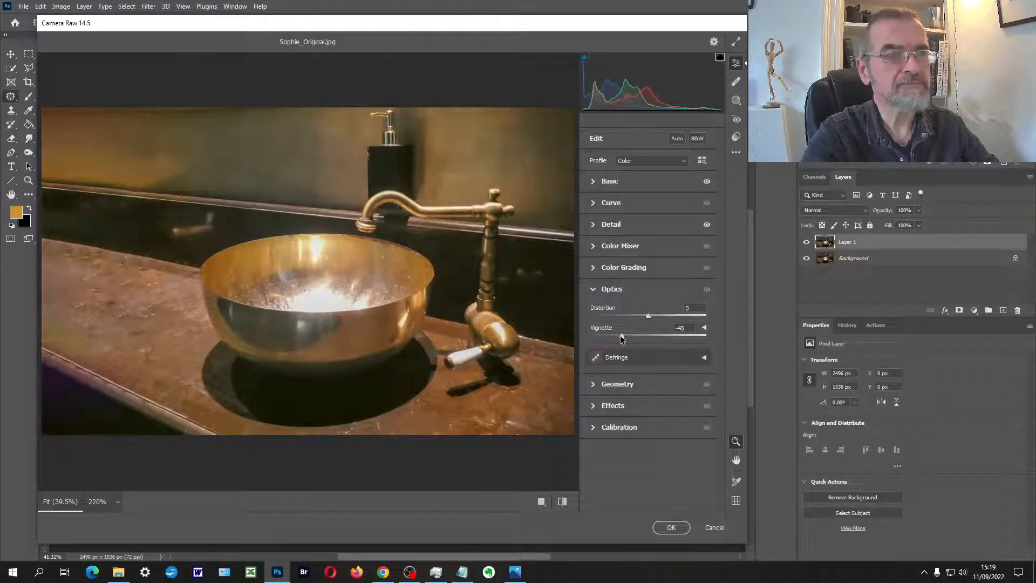
Step: Raise Clarity to about +80 and apply the Camera Raw filter to Layer 1
click(595, 183)
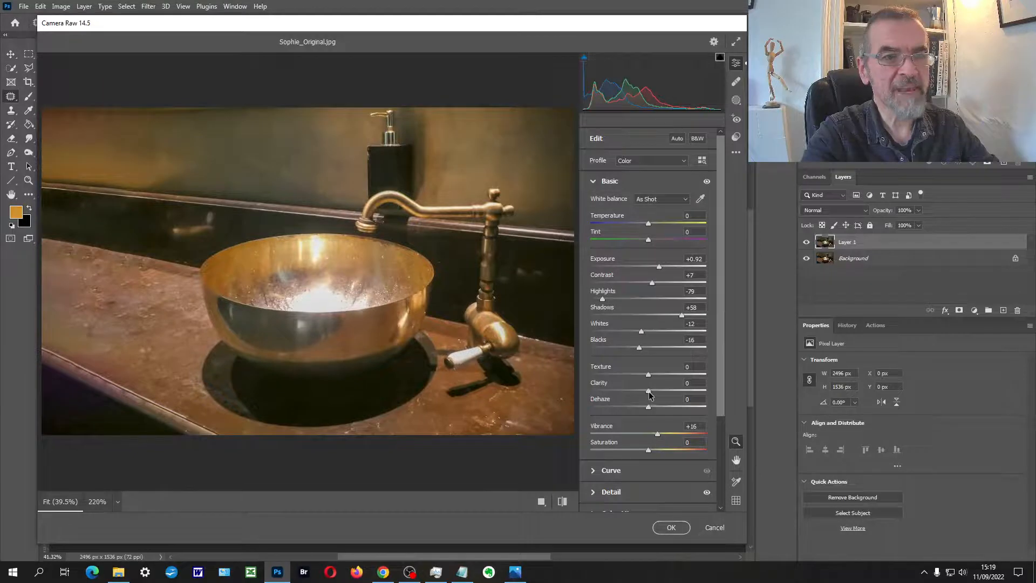
drag(663, 389, 696, 383)
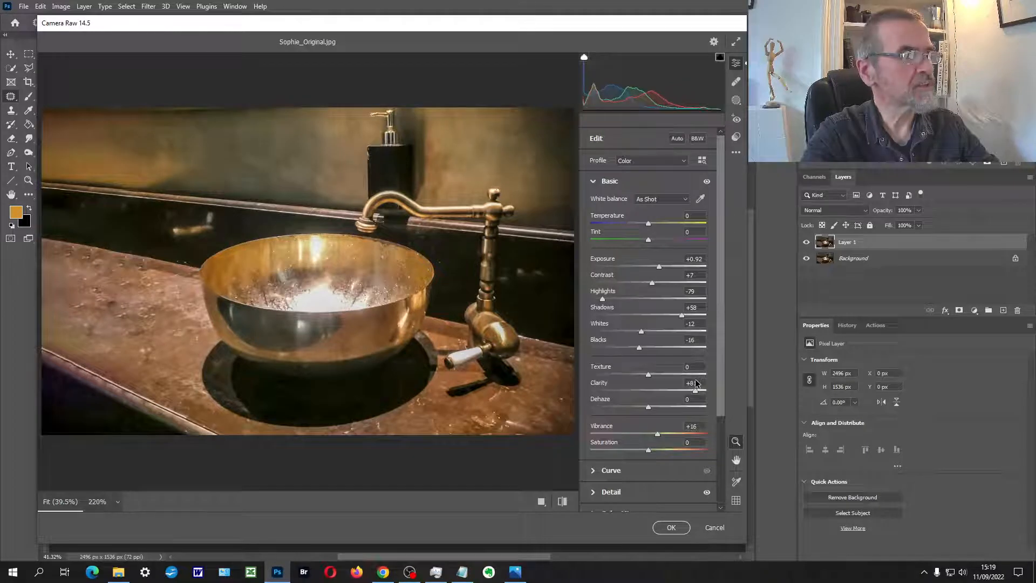
click(671, 528)
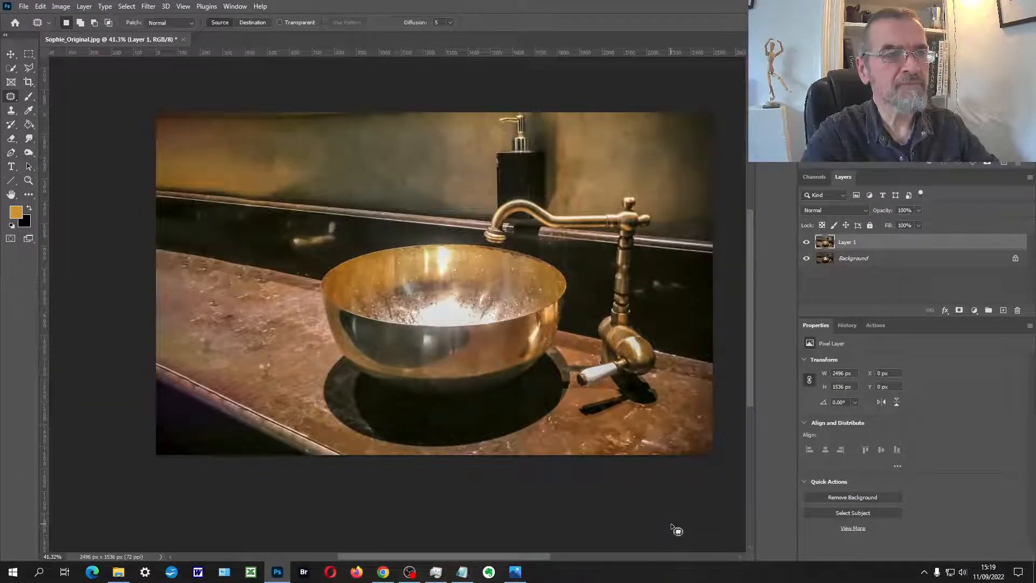
Step: Sample a golden brown (a77d47) from the basin's inner wall as the foreground color
click(16, 213)
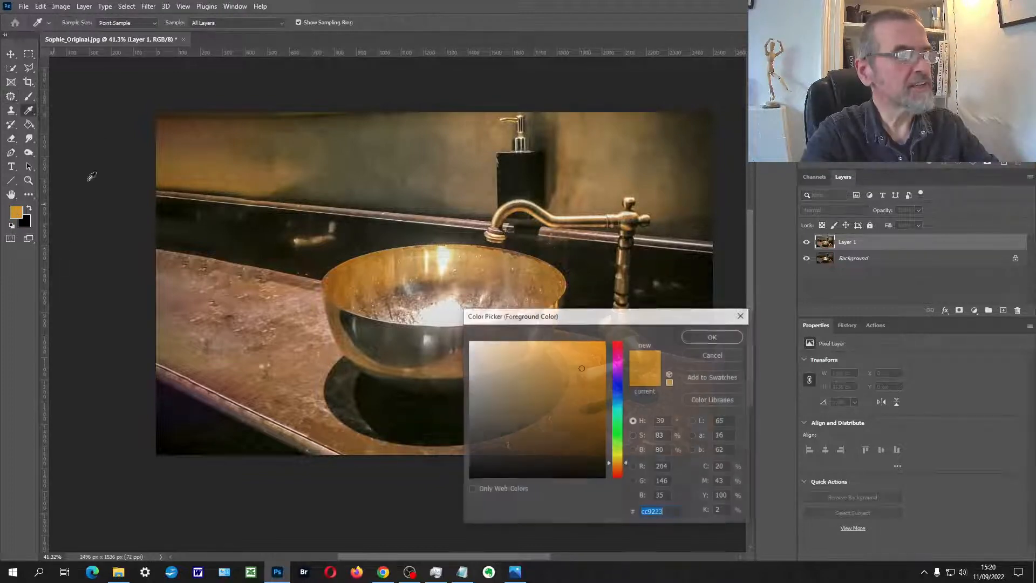
click(493, 259)
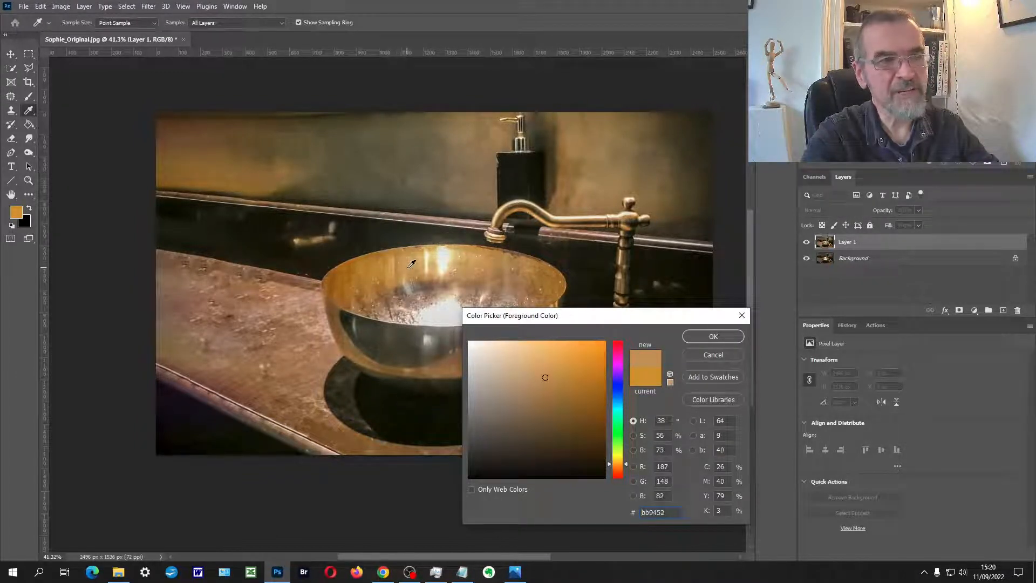
click(404, 261)
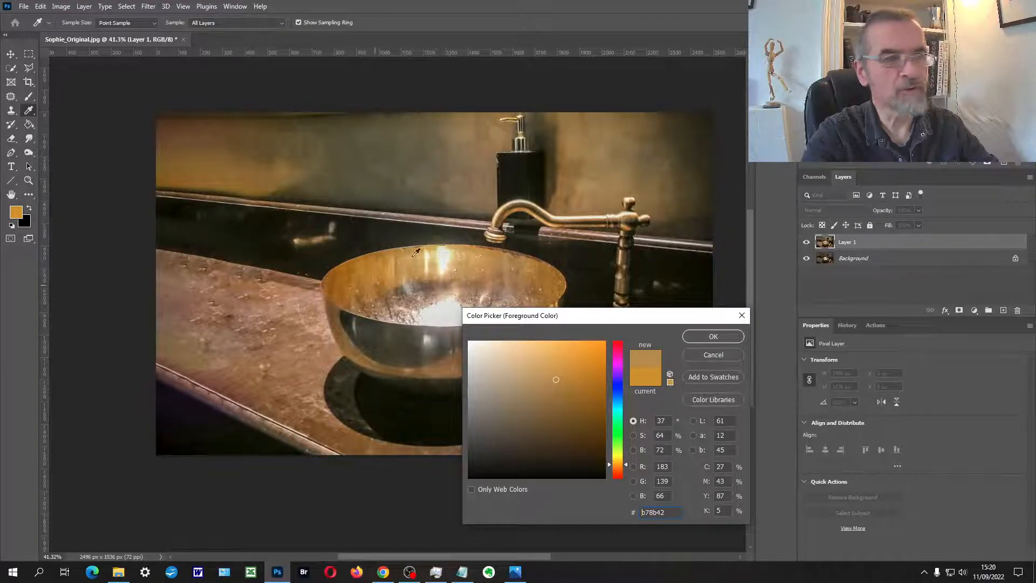
click(501, 267)
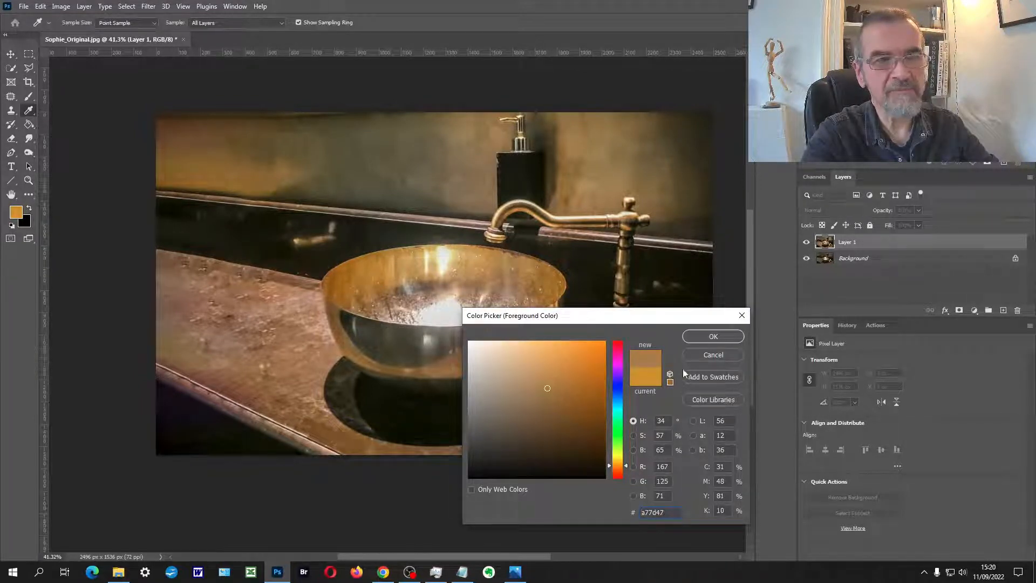
click(713, 337)
Step: Set up the Brush tool at a size of 200 px and 100% opacity
click(29, 97)
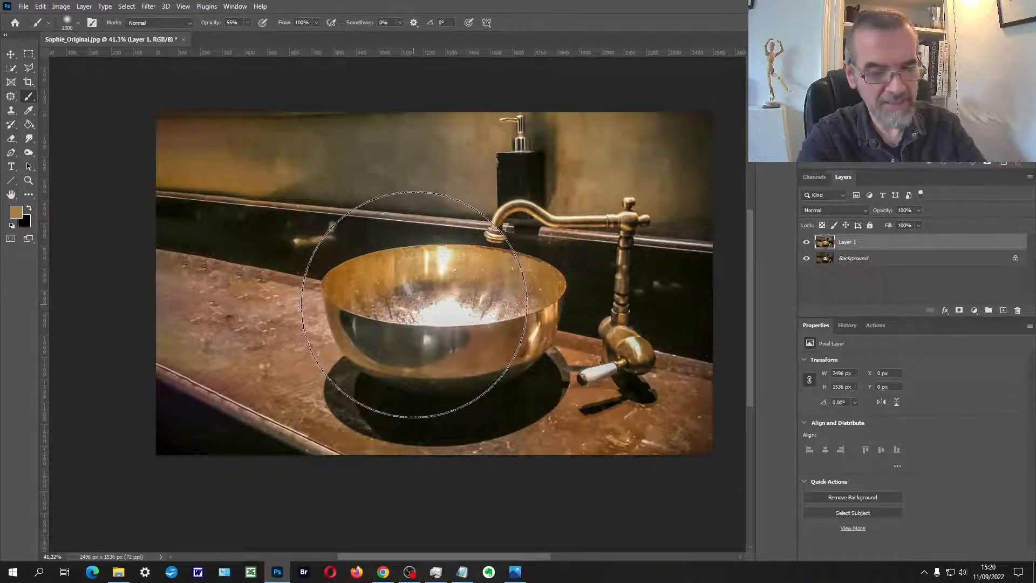
key(bracketleft)
key(bracketleft)
key(bracketleft)
key(bracketleft)
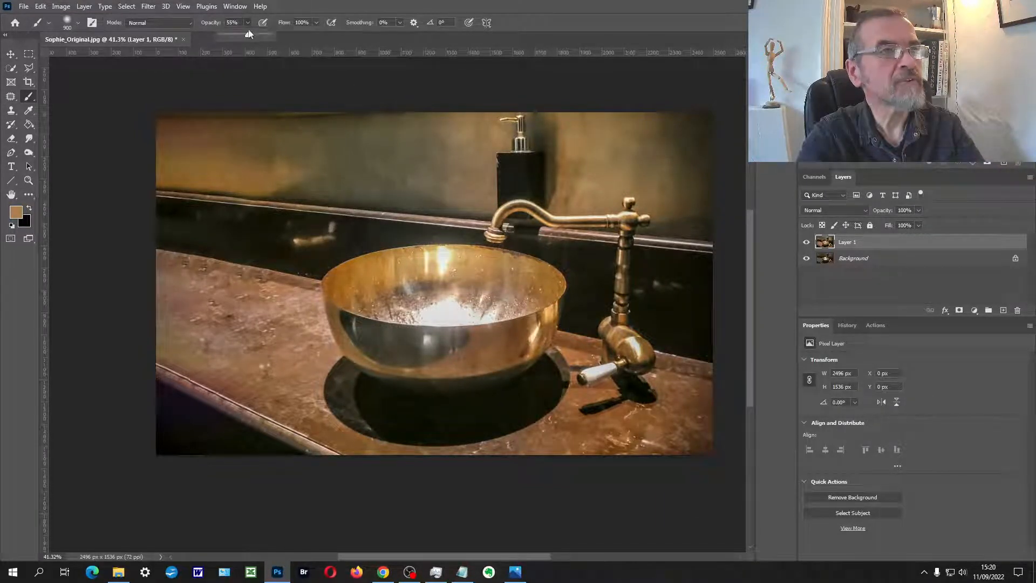
key(bracketleft)
key(bracketleft)
key(bracketleft)
key(bracketleft)
key(bracketleft)
key(bracketleft)
key(bracketleft)
key(bracketleft)
key(bracketleft)
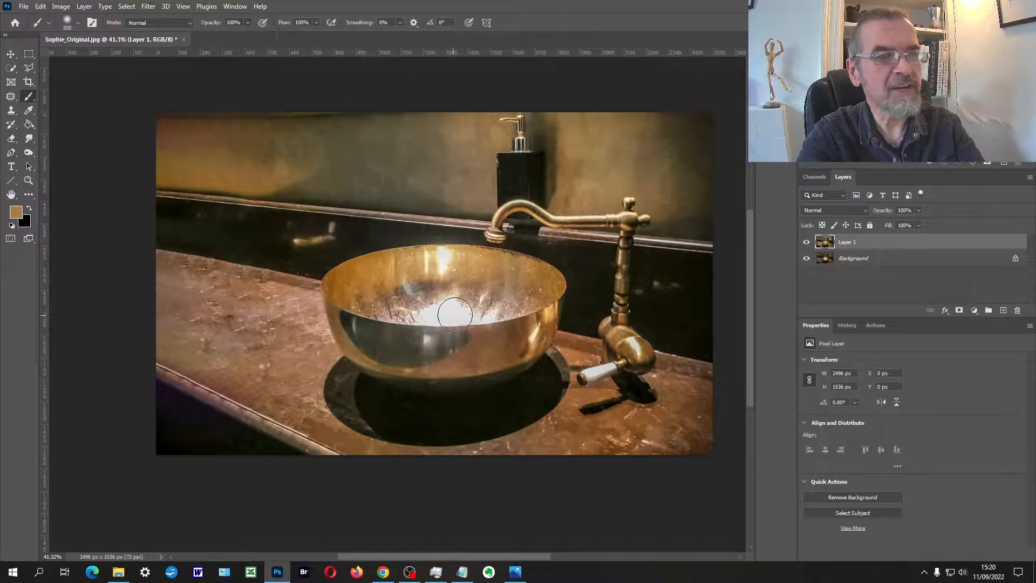
Step: Try painting over the white glare inside the basin with the sampled color in Normal mode, and undo it
mouse_move(459, 311)
mouse_down()
mouse_move(403, 307)
mouse_move(463, 300)
mouse_move(415, 311)
mouse_move(474, 307)
mouse_up()
scroll(474, 306, up, 3)
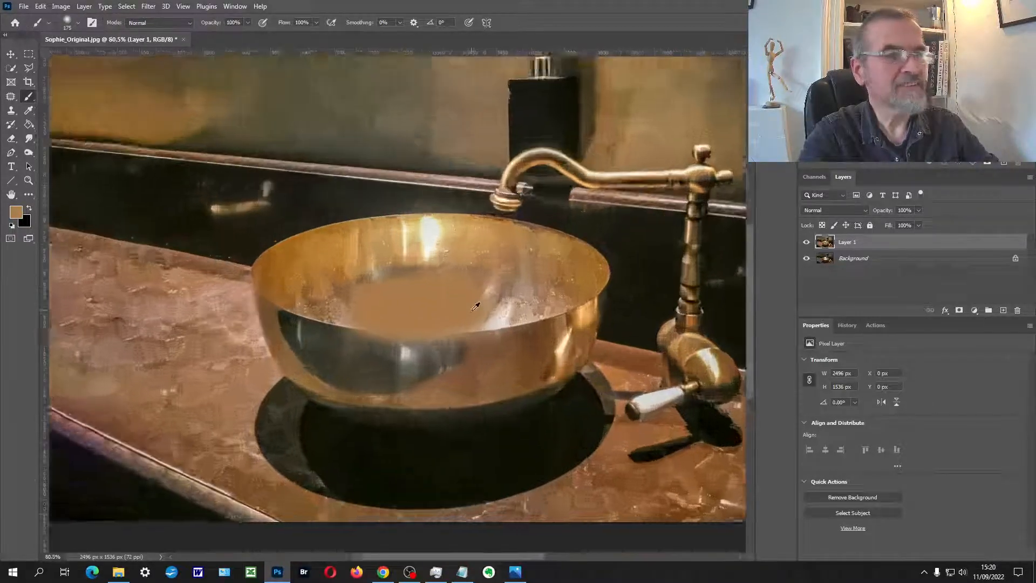
key(z)
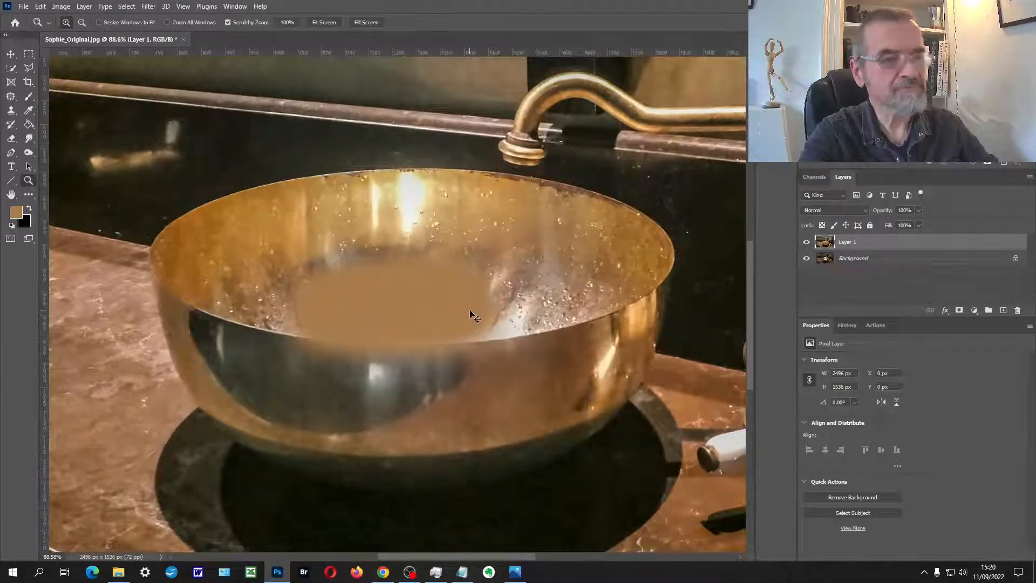
key(ctrl+z)
Step: Try painting over the glare and inner wall of the basin with the brush in Darken mode, and undo the strokes
key(b)
click(187, 24)
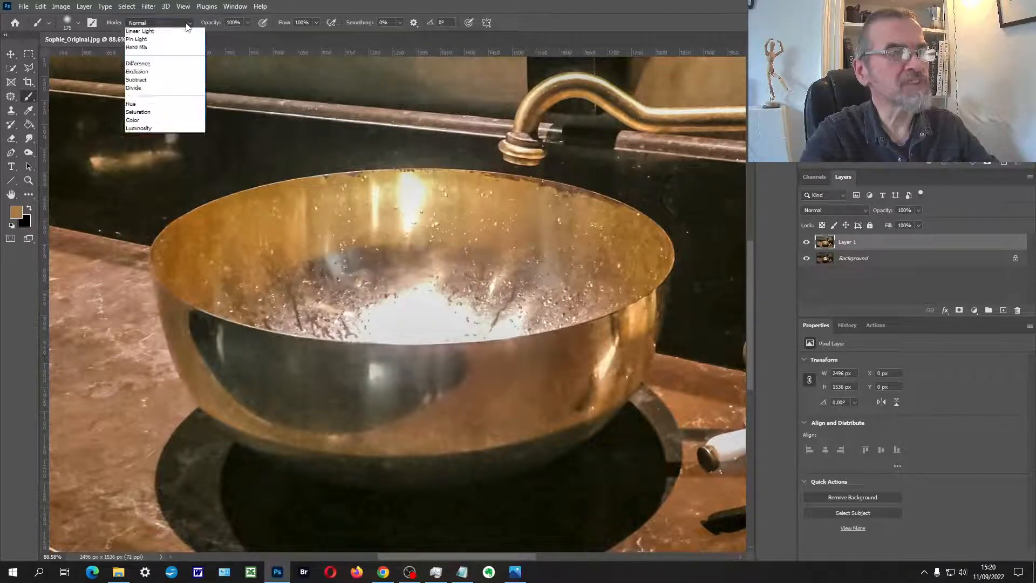
click(156, 69)
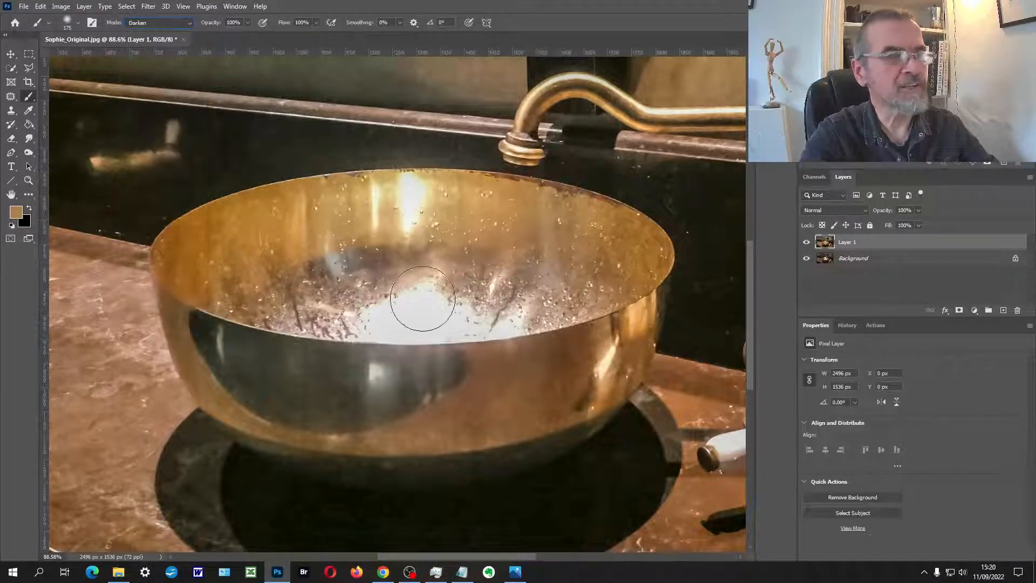
mouse_move(423, 299)
mouse_down()
mouse_move(345, 313)
mouse_move(502, 308)
mouse_move(556, 292)
mouse_move(401, 245)
mouse_move(464, 216)
mouse_move(364, 222)
mouse_up()
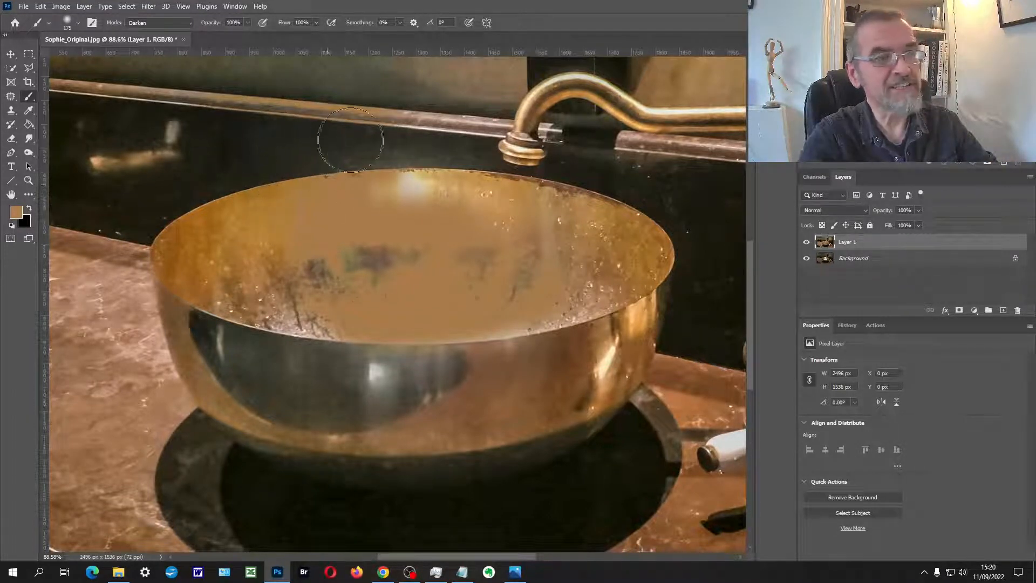
key(ctrl+z)
key(ctrl+z)
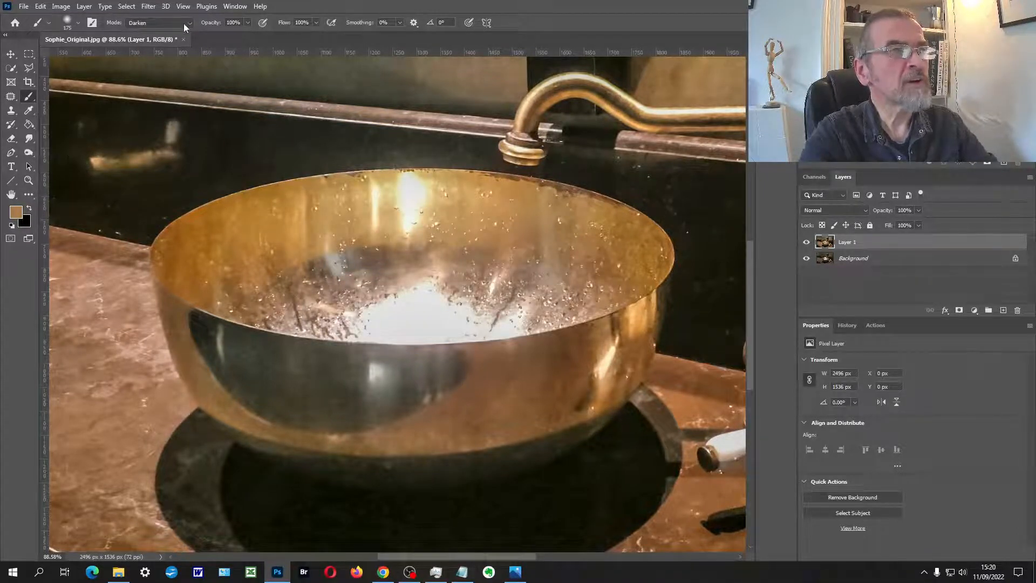
Step: Lower the brush opacity to 24%, try it over the basin's glare in Darken mode, and undo the strokes
click(246, 24)
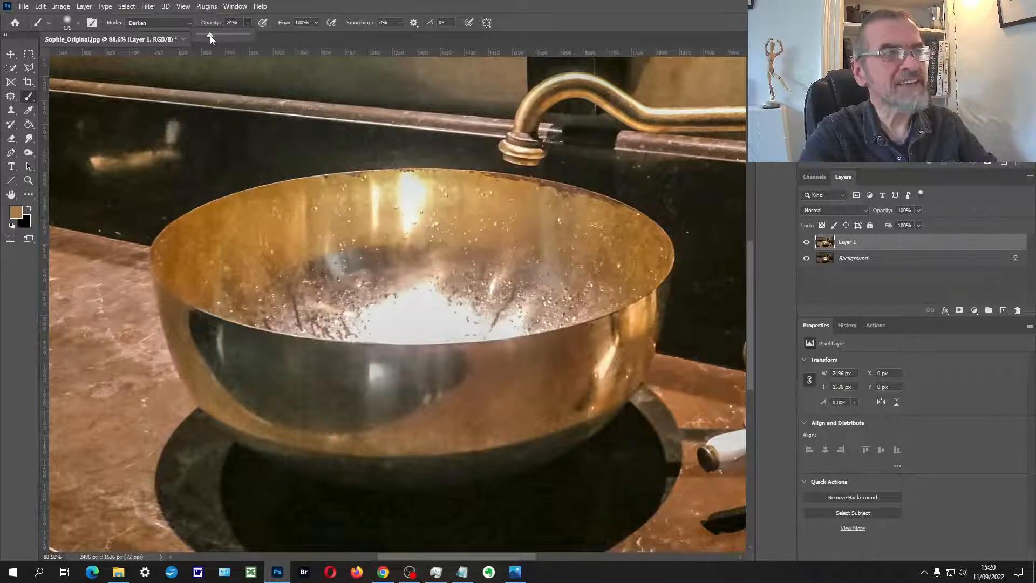
mouse_move(376, 247)
mouse_down()
mouse_move(399, 289)
mouse_move(427, 291)
mouse_move(389, 299)
mouse_move(442, 286)
mouse_move(395, 309)
mouse_move(509, 295)
mouse_up()
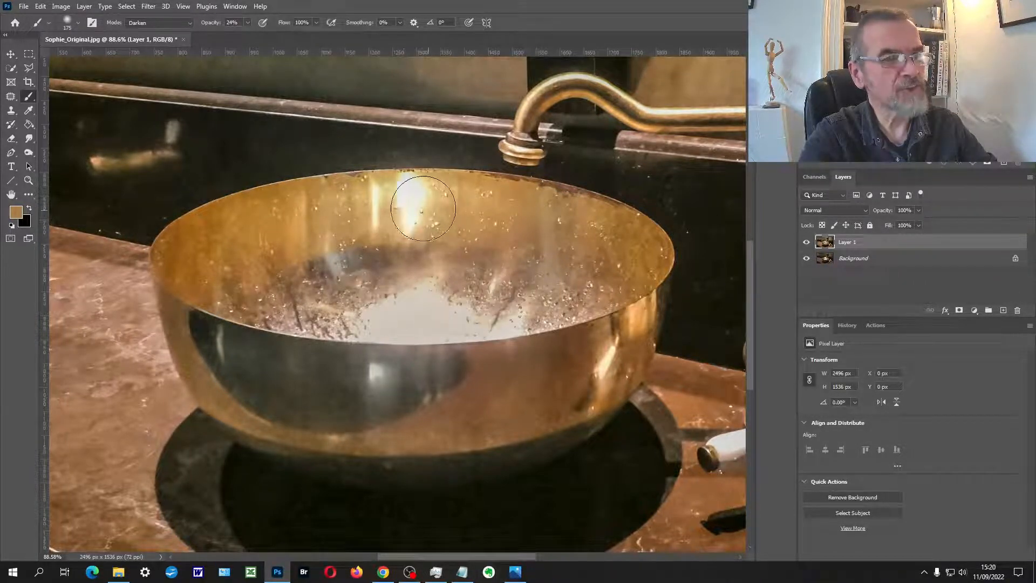
key(ctrl+z)
key(ctrl+z)
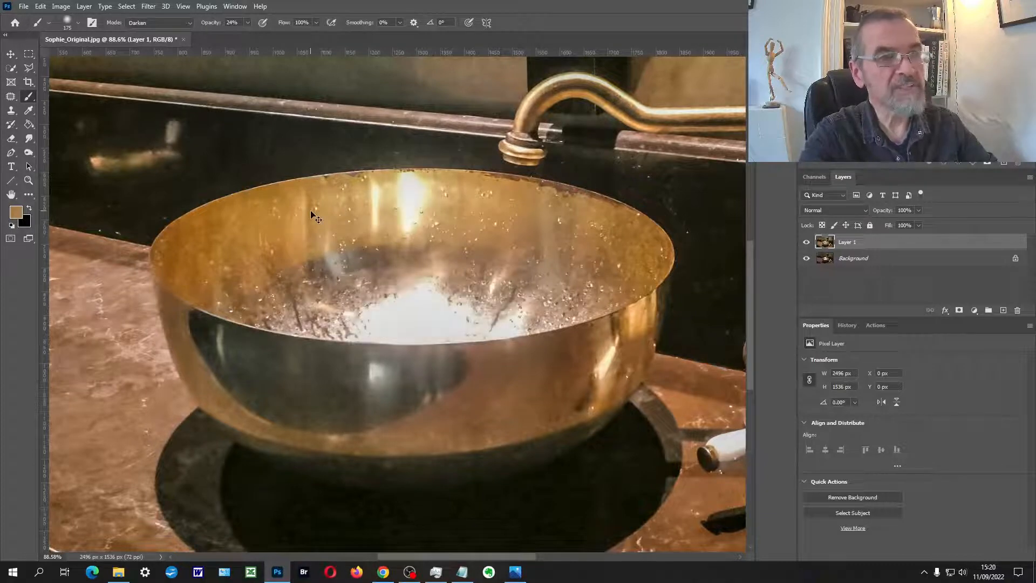
Step: Switch the brush to Multiply mode and tint the glare, inner wall and outer side of the basin golden brown
click(180, 24)
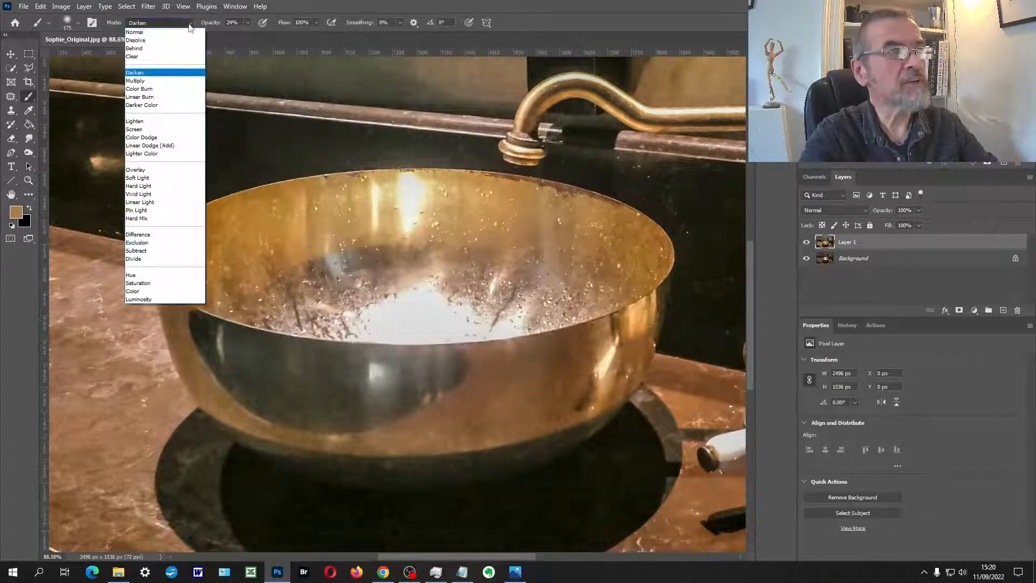
click(178, 78)
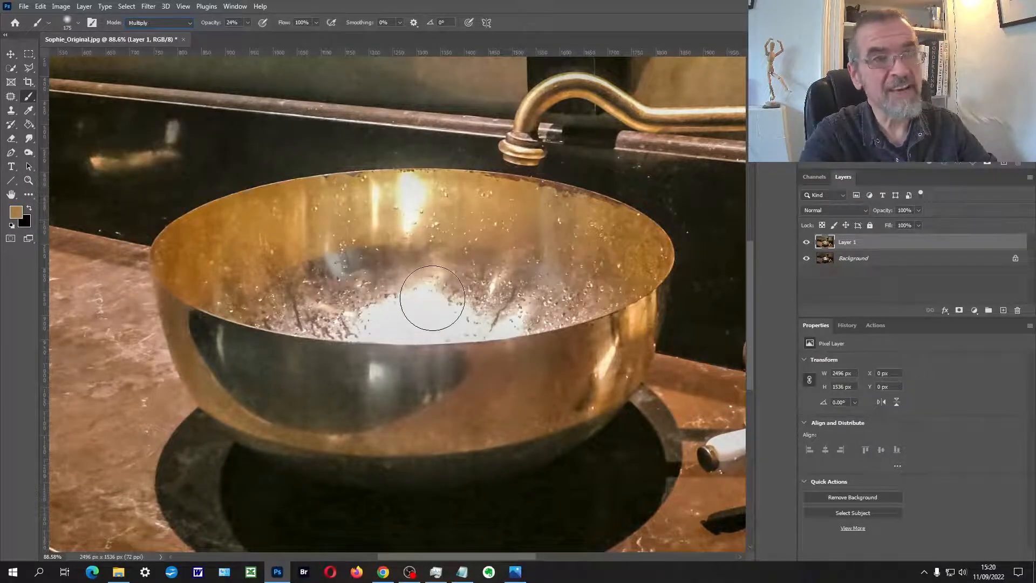
mouse_move(387, 300)
mouse_down()
mouse_move(434, 307)
mouse_move(392, 308)
mouse_move(422, 312)
mouse_move(368, 307)
mouse_move(492, 301)
mouse_move(505, 280)
mouse_move(440, 264)
mouse_move(468, 220)
mouse_move(462, 210)
mouse_move(403, 218)
mouse_move(374, 248)
mouse_move(377, 225)
mouse_move(289, 256)
mouse_move(217, 261)
mouse_move(231, 280)
mouse_move(552, 285)
mouse_move(573, 275)
mouse_move(499, 258)
mouse_up()
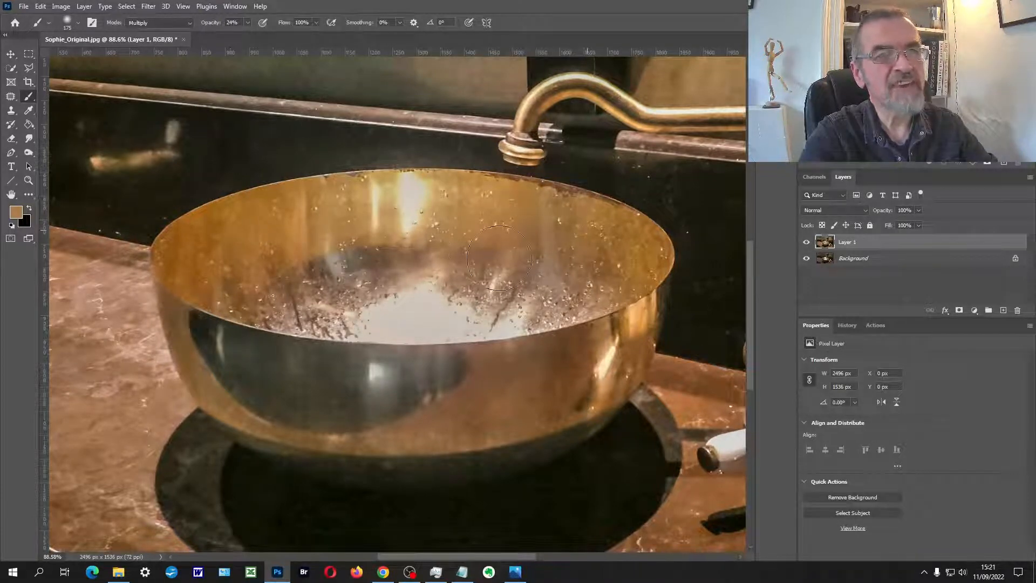
mouse_move(433, 324)
mouse_down()
mouse_move(270, 323)
mouse_move(520, 359)
mouse_move(525, 350)
mouse_move(278, 377)
mouse_move(611, 366)
mouse_move(397, 413)
mouse_move(315, 364)
mouse_up()
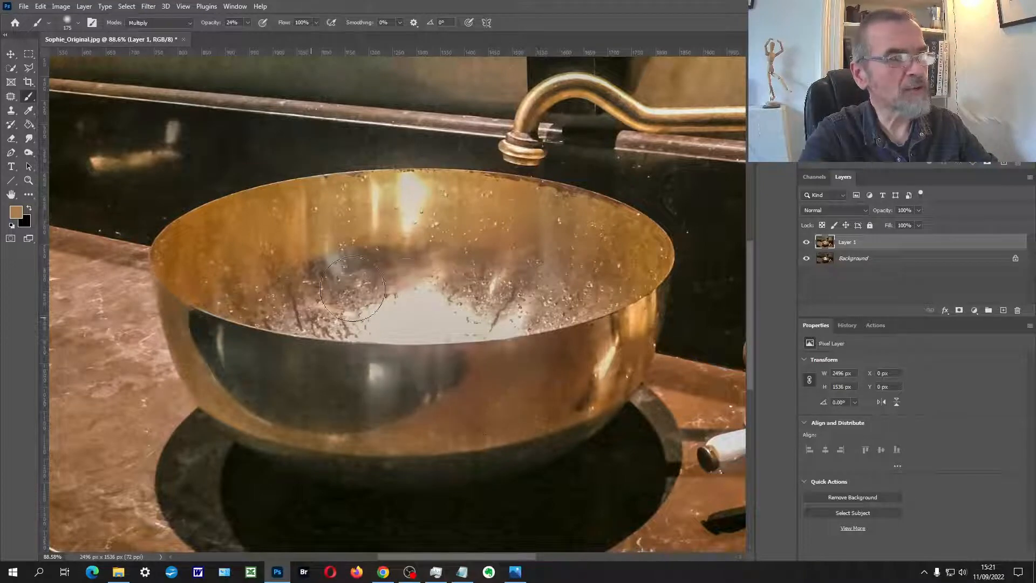
mouse_move(339, 280)
mouse_down()
mouse_move(367, 330)
mouse_move(479, 296)
mouse_move(383, 305)
mouse_move(358, 318)
mouse_move(550, 314)
mouse_move(488, 290)
mouse_move(351, 265)
mouse_move(299, 234)
mouse_move(300, 206)
mouse_move(431, 201)
mouse_move(357, 202)
mouse_move(552, 232)
mouse_up()
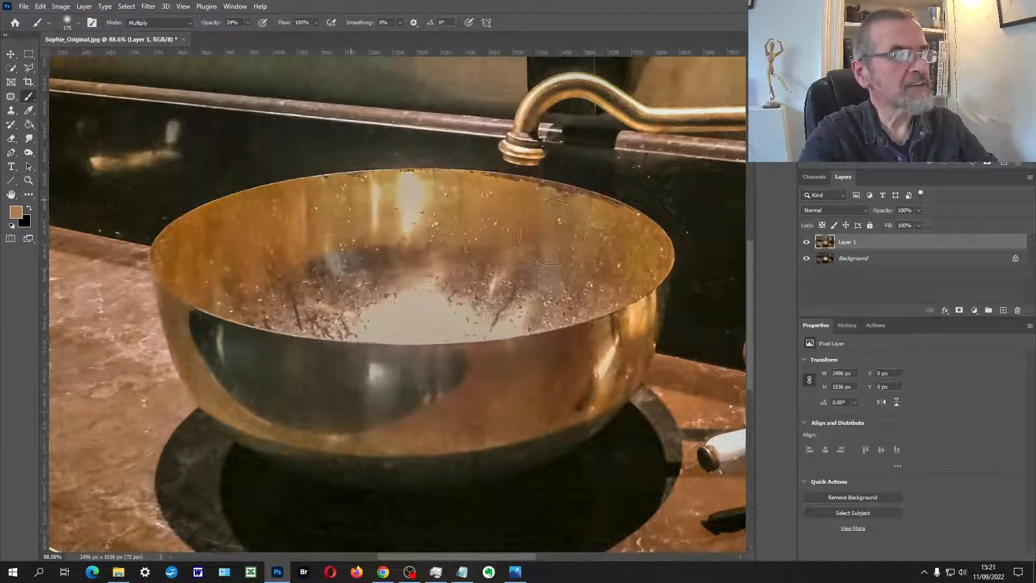
mouse_move(261, 347)
mouse_down()
mouse_move(219, 370)
mouse_move(413, 427)
mouse_move(583, 374)
mouse_move(609, 304)
mouse_up()
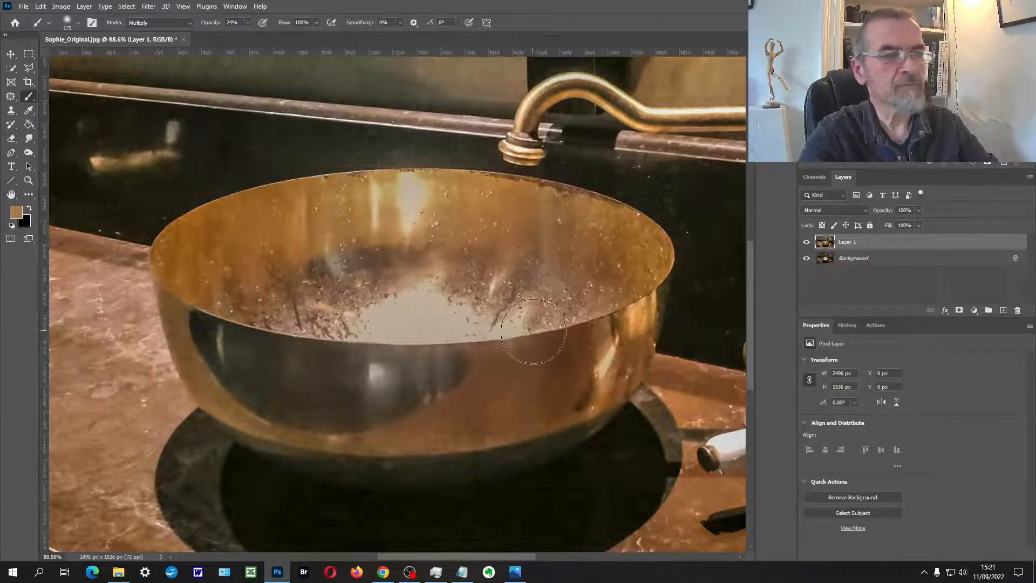
Step: Review the whole retouched photo and set Layer 1's opacity to 10%
scroll(513, 333, down, 6)
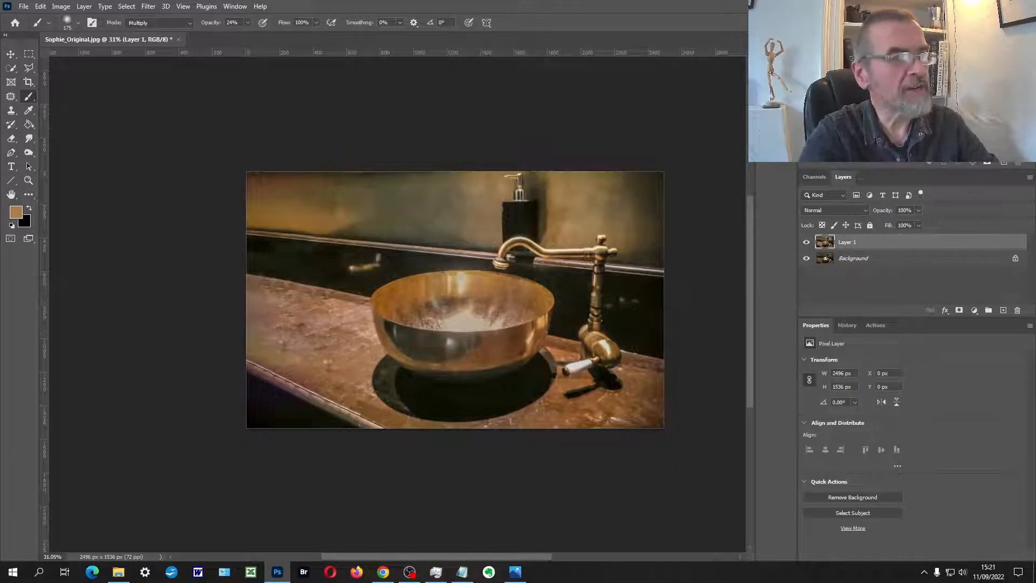
click(29, 180)
click(433, 292)
drag(502, 298, 431, 273)
click(419, 275)
alt+scroll(440, 287, down, 2)
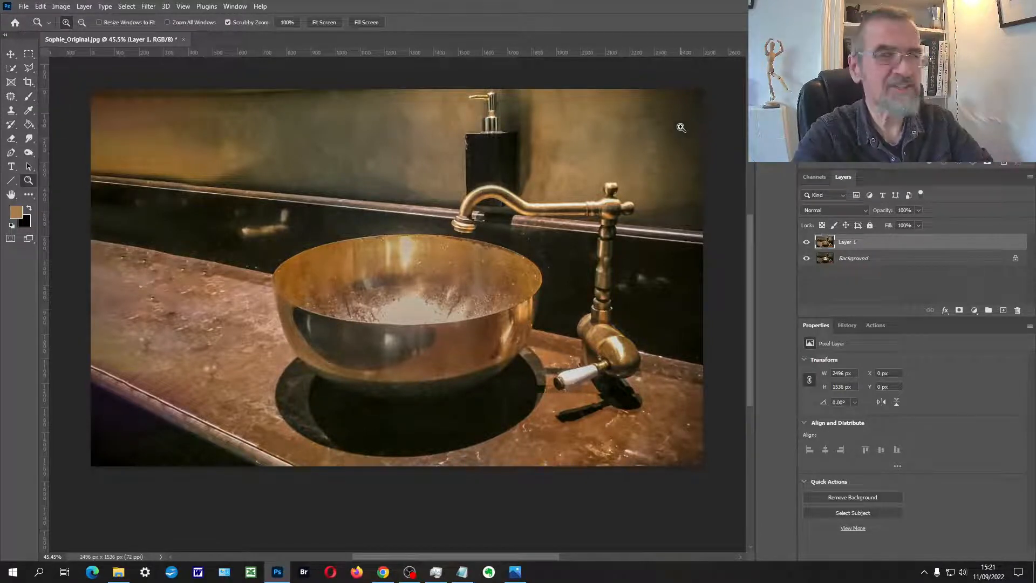
key(1)
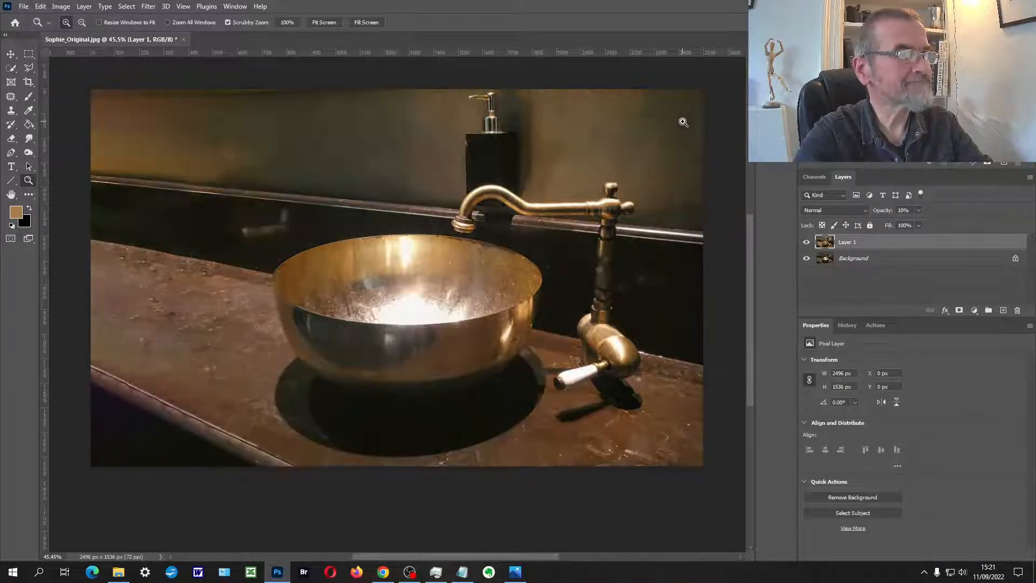
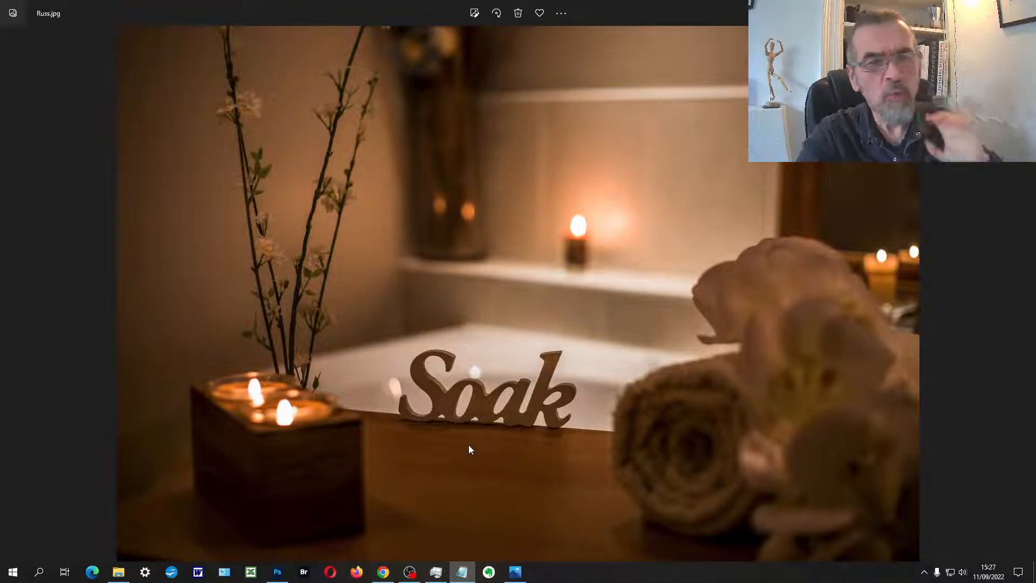
Step: Examine the bathtub photo up close around the Soak sign and as a whole
scroll(486, 427, up, 3)
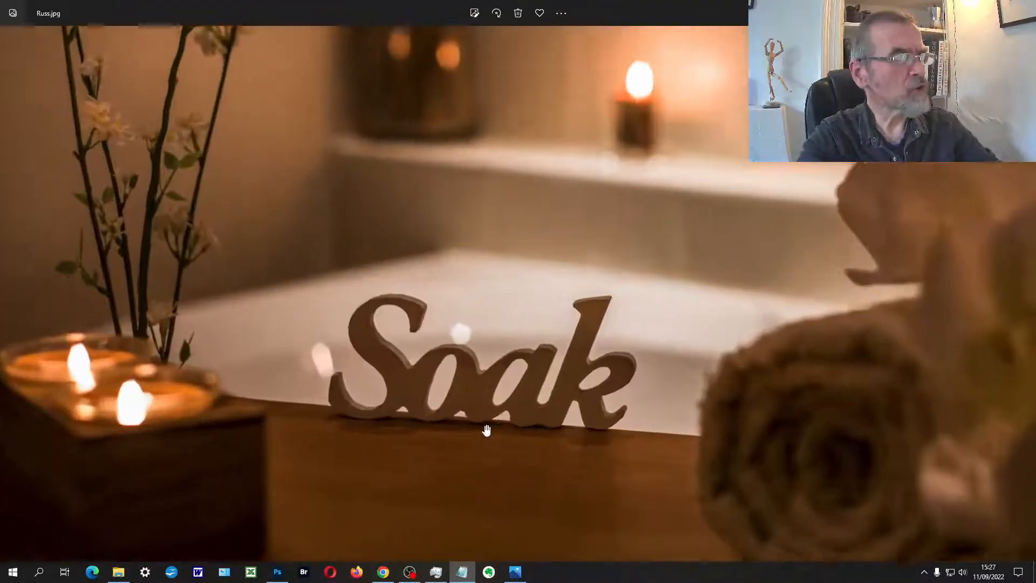
scroll(573, 356, up, 2)
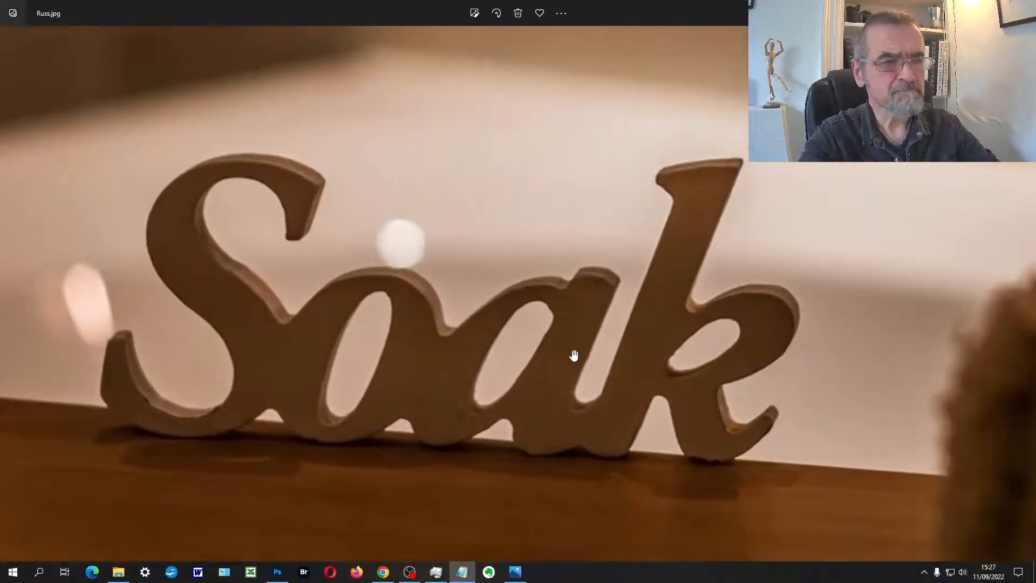
scroll(574, 355, down, 5)
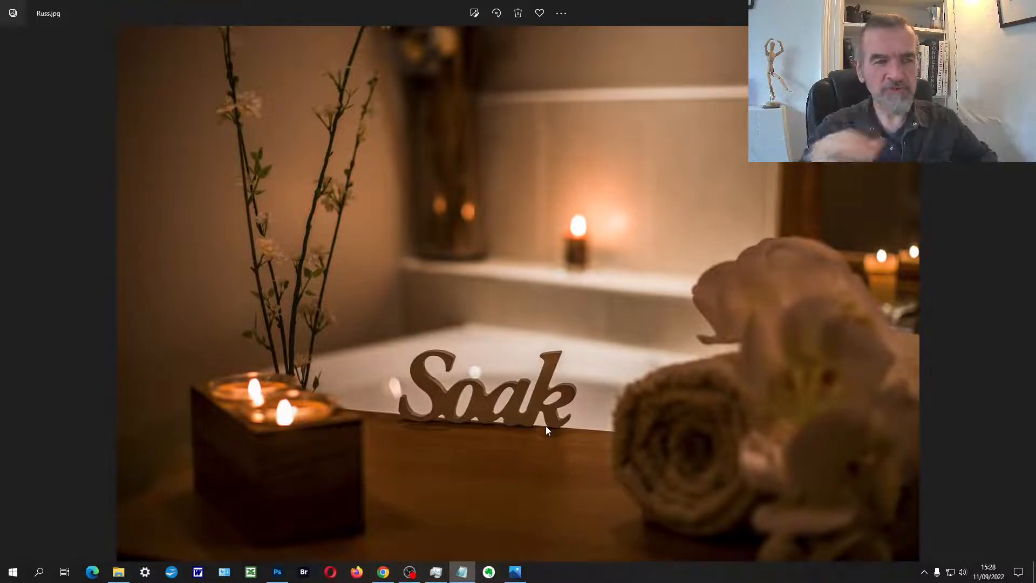
scroll(545, 426, up, 5)
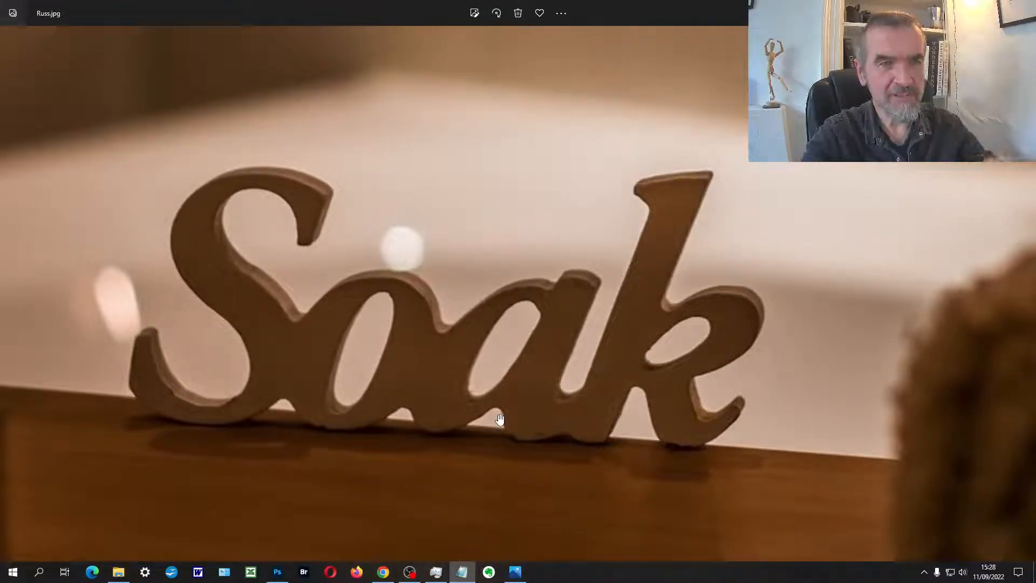
scroll(500, 419, down, 1)
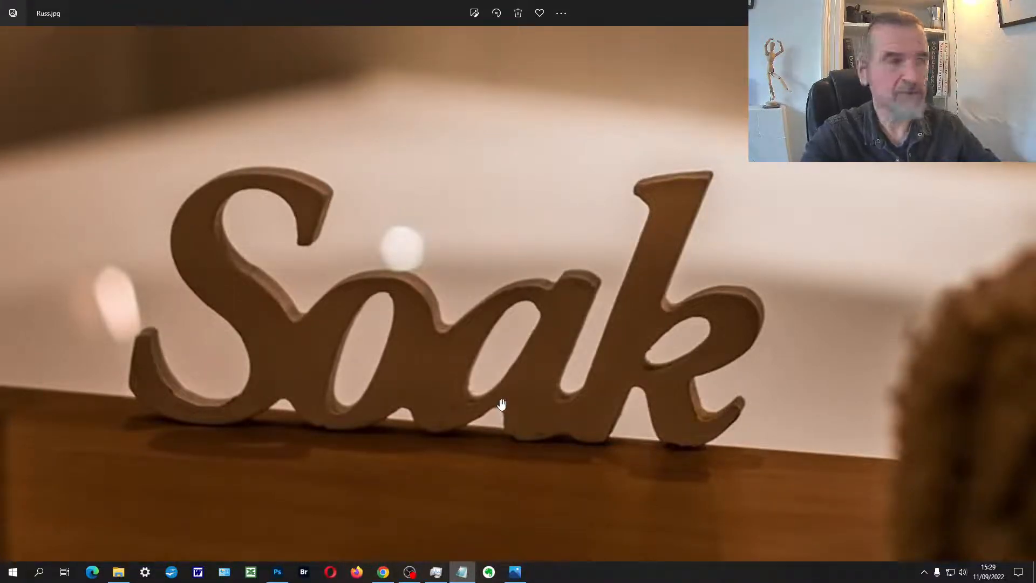
scroll(500, 409, down, 3)
scroll(500, 403, down, 1)
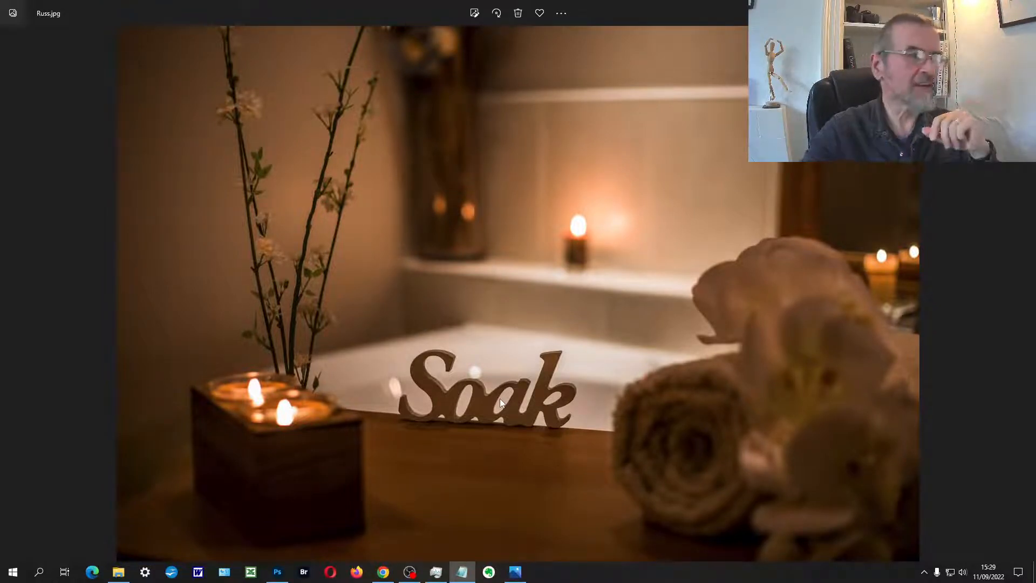
Step: Open the Soak bathtub photo, Russ.jpg, in Adobe Photoshop 2022
right_click(502, 274)
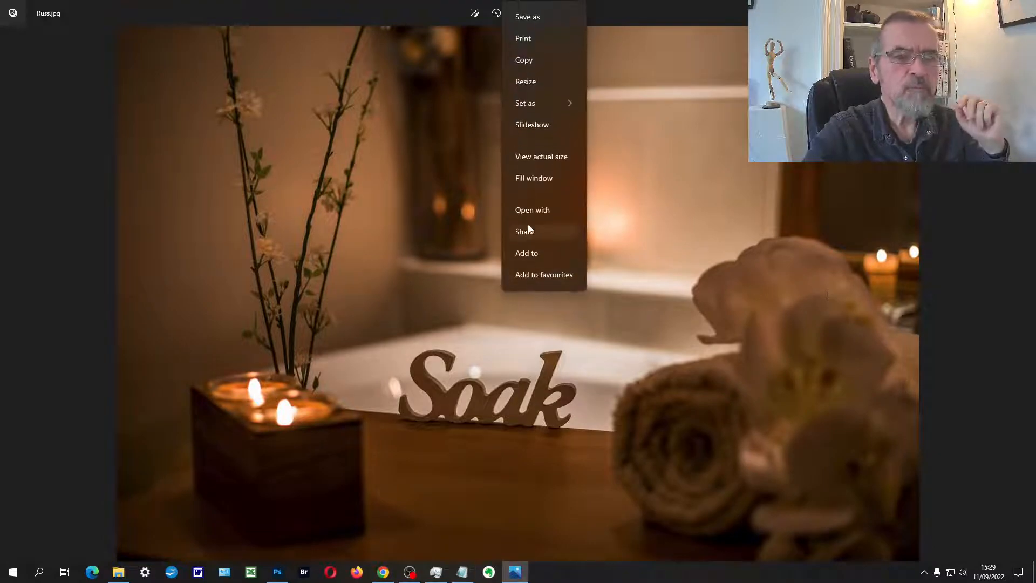
click(529, 211)
click(520, 260)
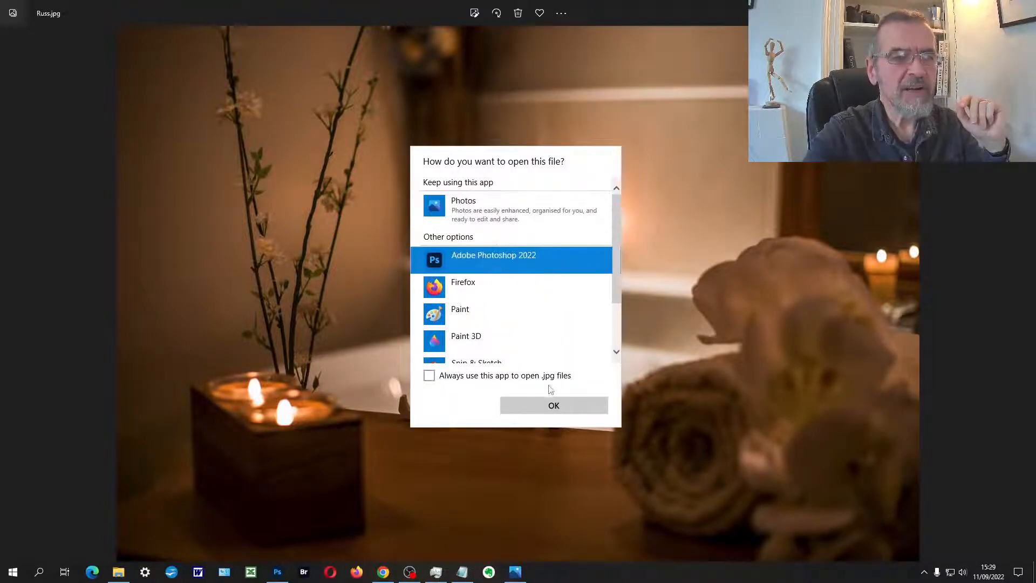
click(553, 405)
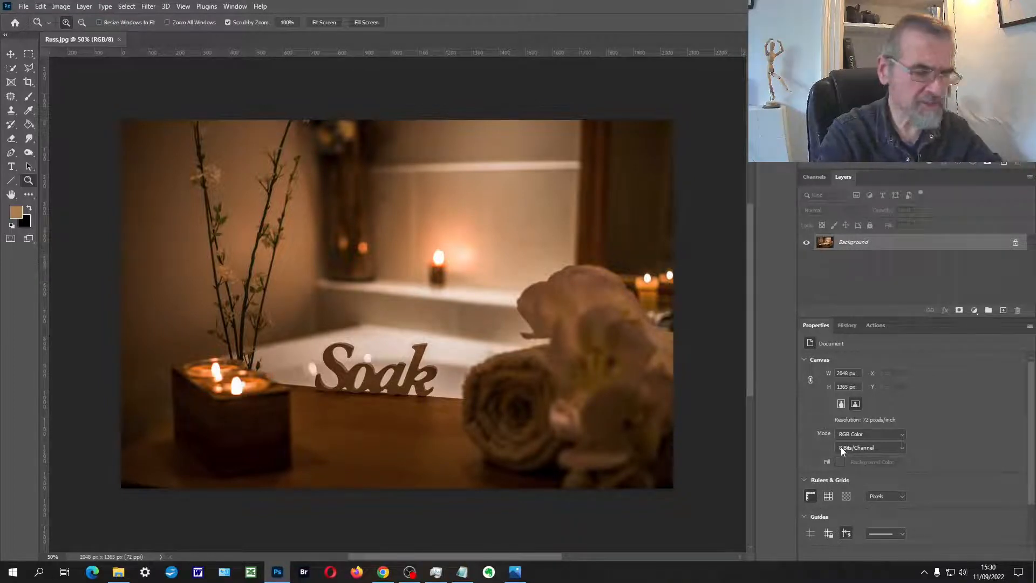
Step: Duplicate the background layer and open the copy in the Camera Raw Filter
key(ctrl+j)
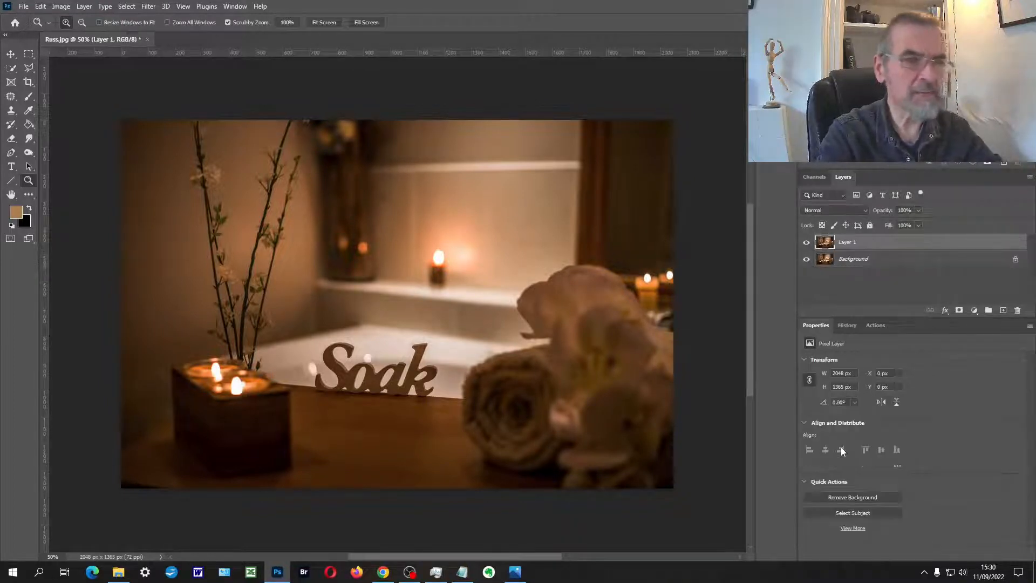
click(149, 6)
click(165, 87)
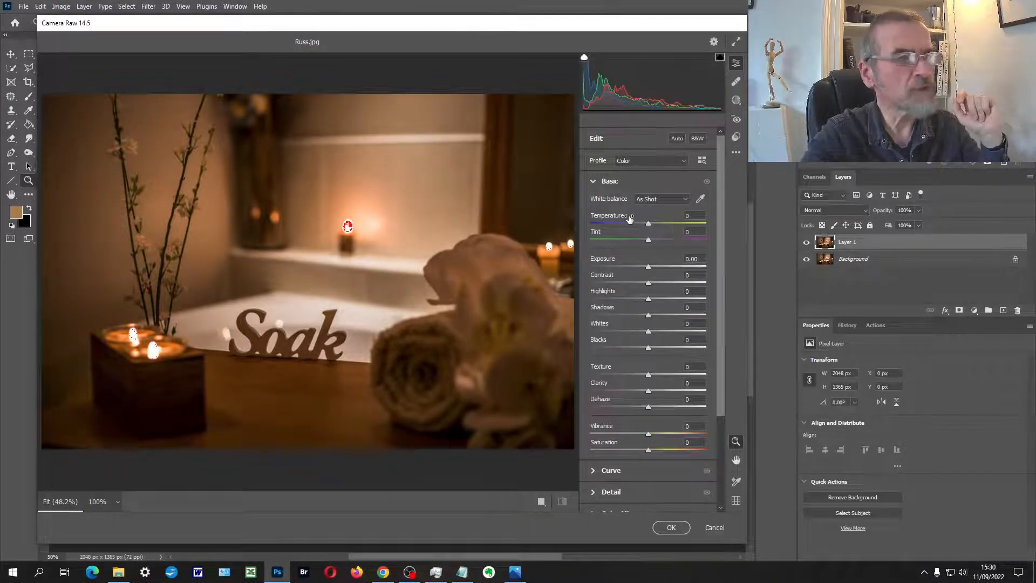
Step: Try a Temperature of -100 and a Tint of -100 on the photo, resetting each to 0
drag(650, 225, 565, 225)
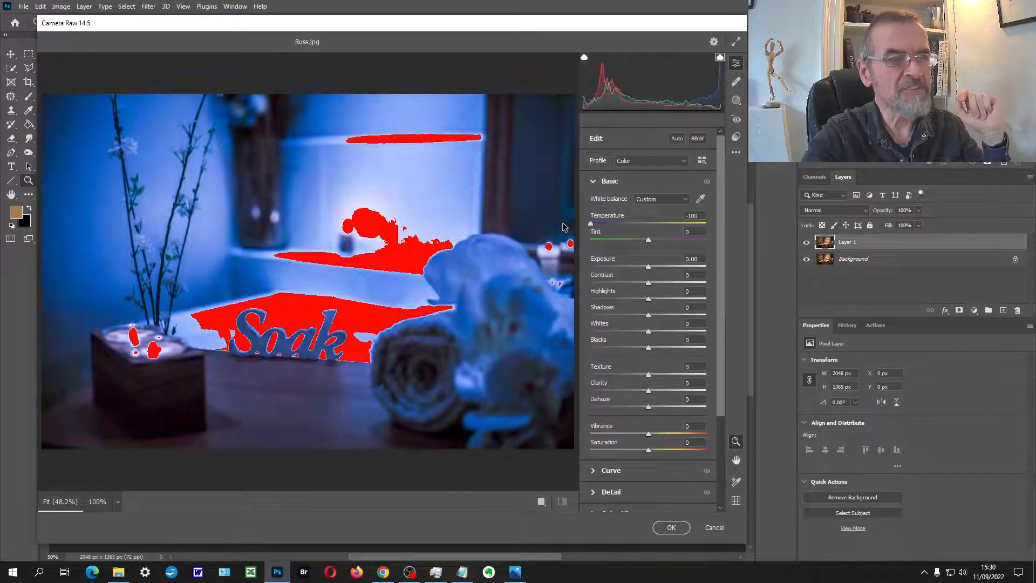
double_click(590, 223)
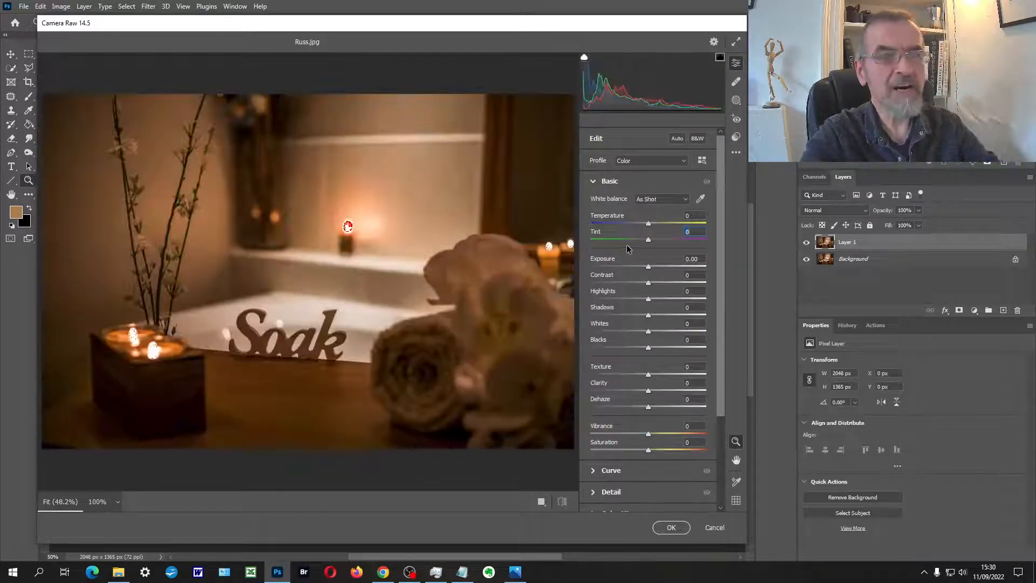
drag(649, 240, 582, 240)
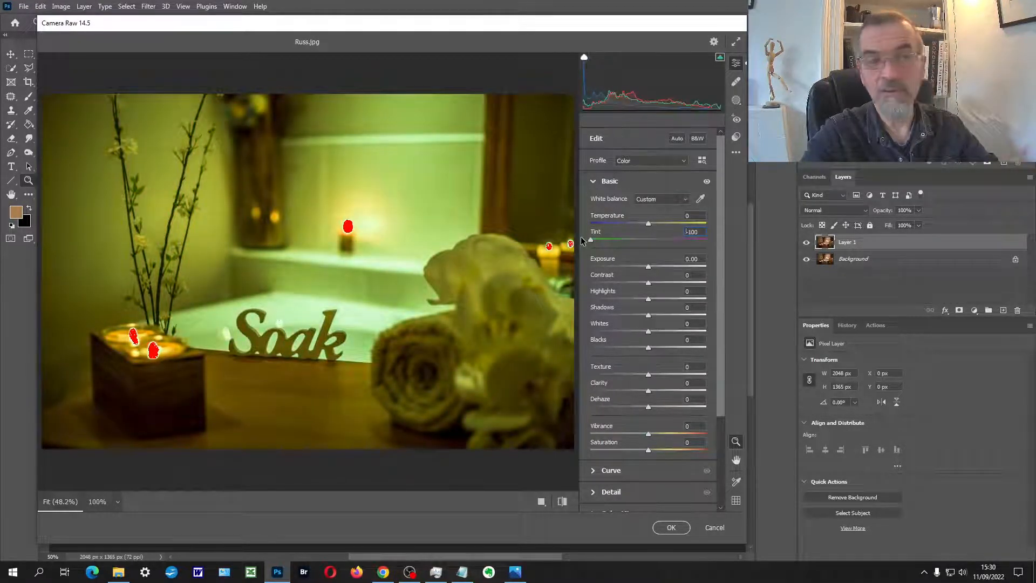
double_click(648, 223)
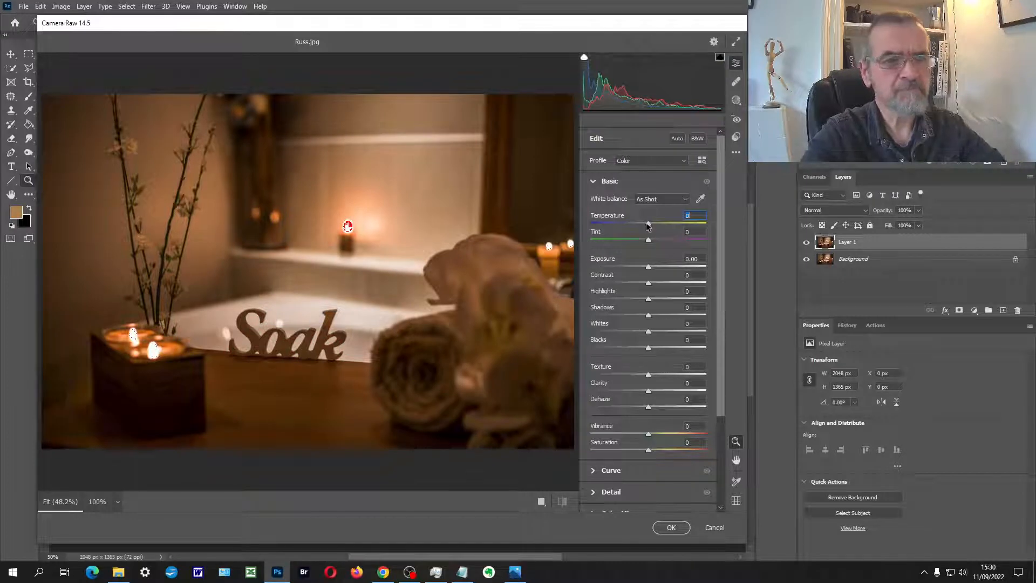
Step: Cool the photo by setting the Temperature to -39 and apply the Camera Raw adjustment
key(Down)
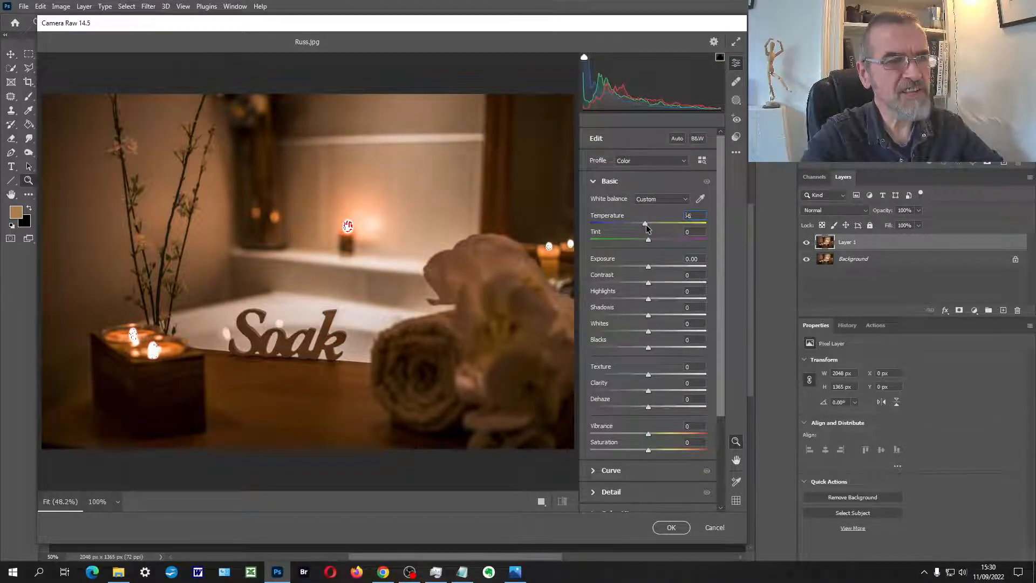
key(shift+Down)
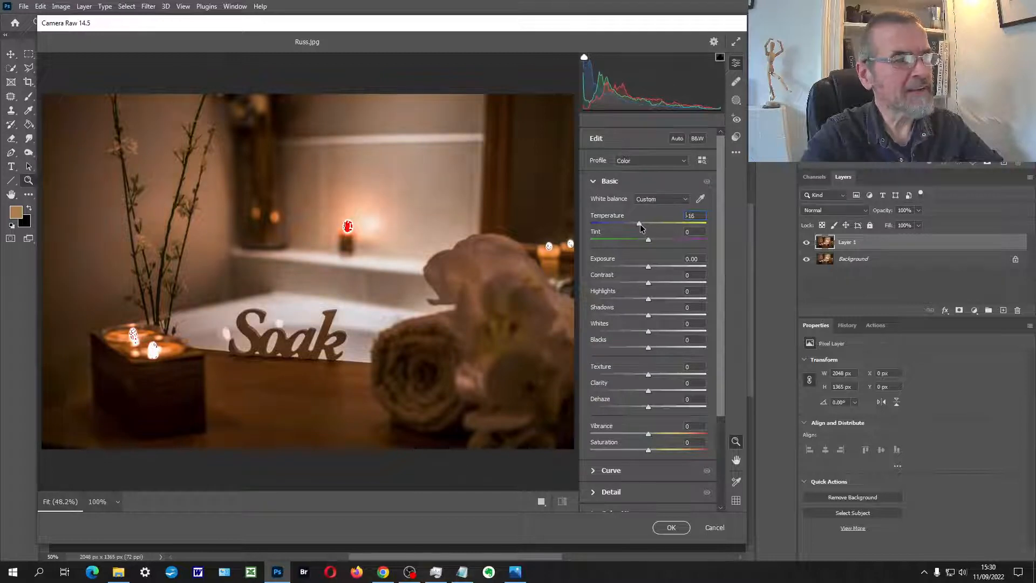
drag(639, 223, 632, 222)
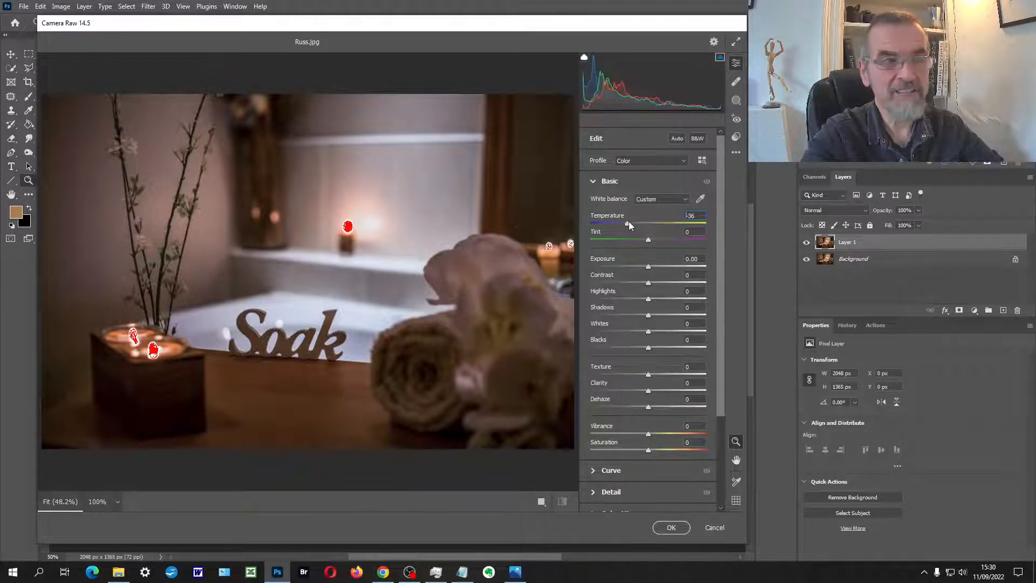
drag(630, 221, 627, 222)
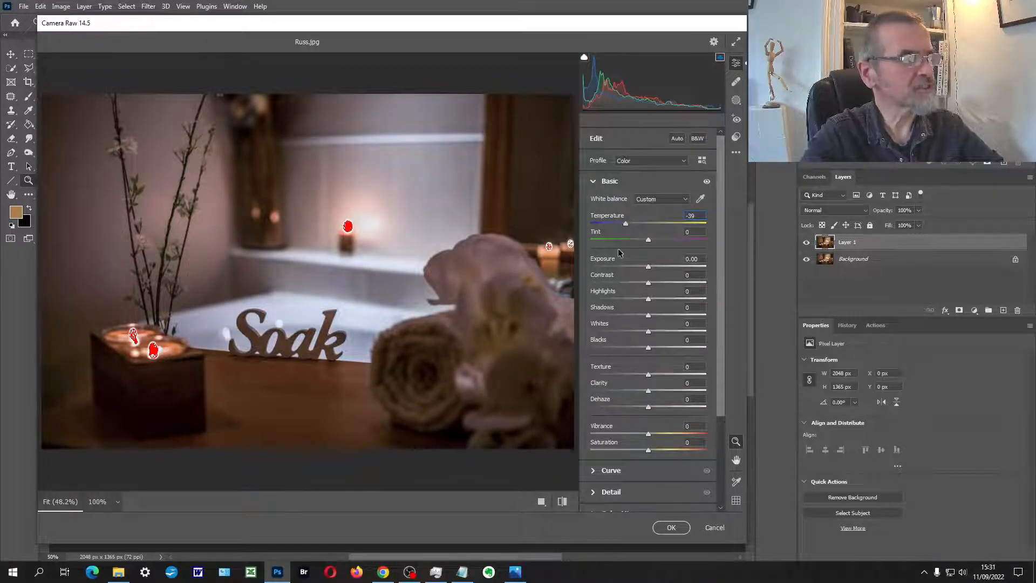
click(669, 528)
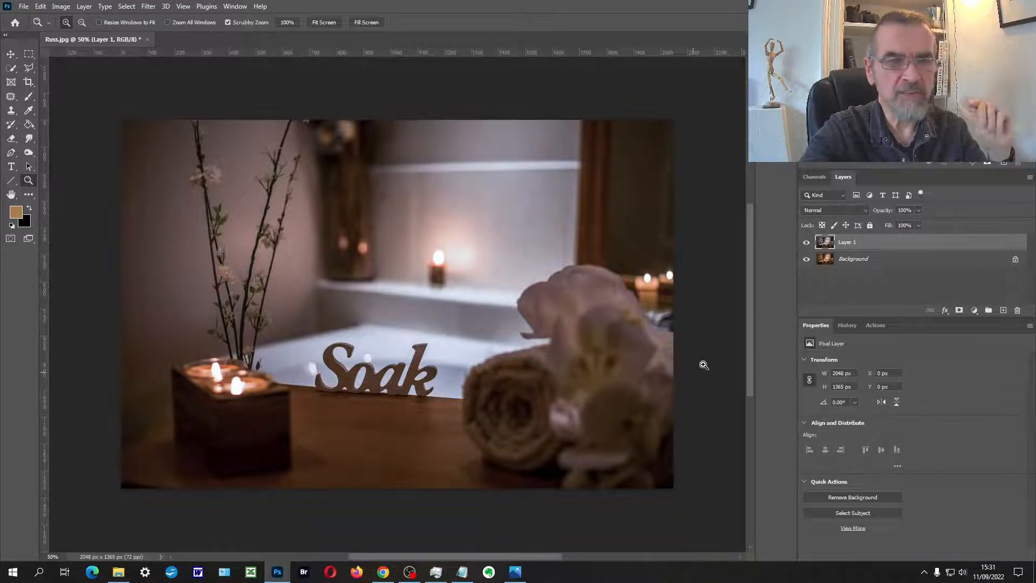
Step: Add a layer mask to Layer 1 and prepare an enlarged brush with black as the foreground colour
click(959, 311)
click(29, 96)
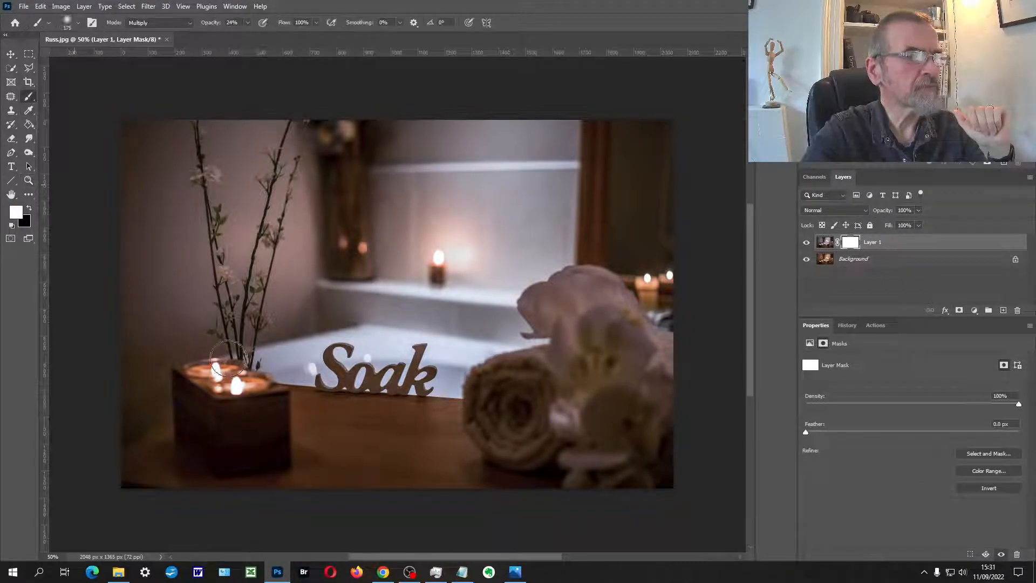
key(bracketright)
key(bracketright)
key(bracketright)
key(bracketright)
key(bracketright)
key(bracketright)
key(bracketright)
key(bracketright)
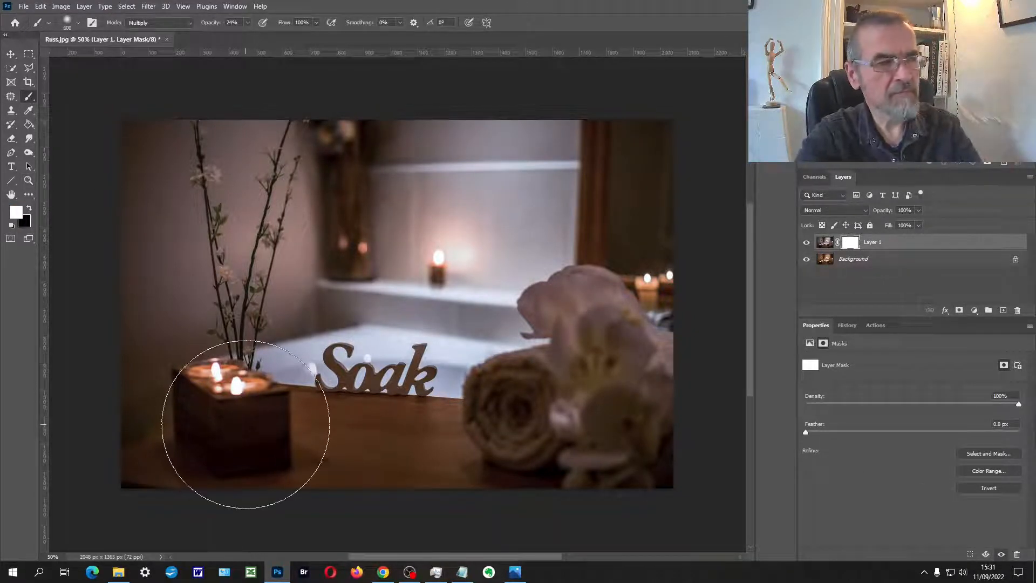
key(x)
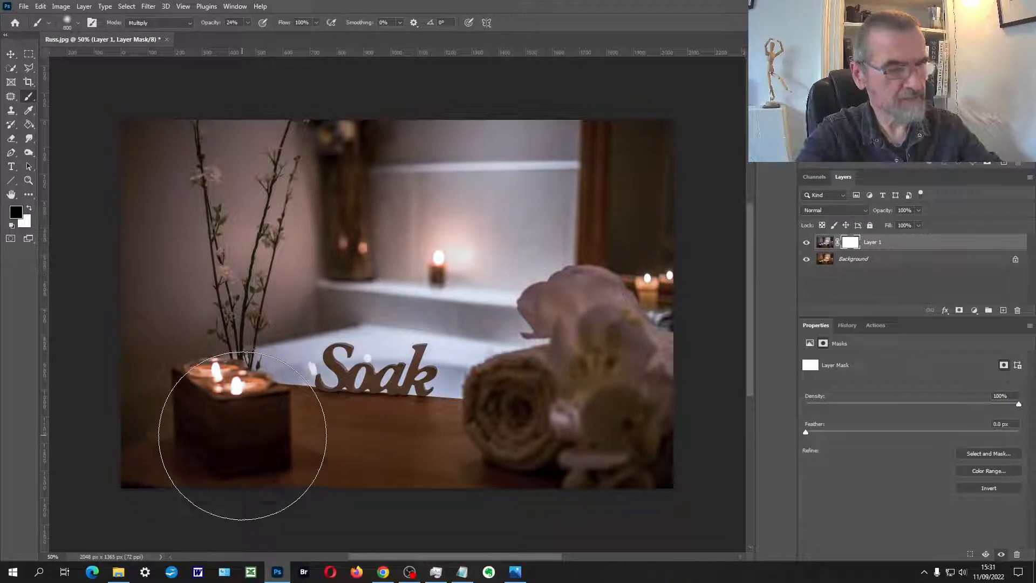
Step: Set the brush to Normal mode at 100% opacity, try masking out the bath's surroundings in black, and undo the strokes
drag(261, 446, 294, 449)
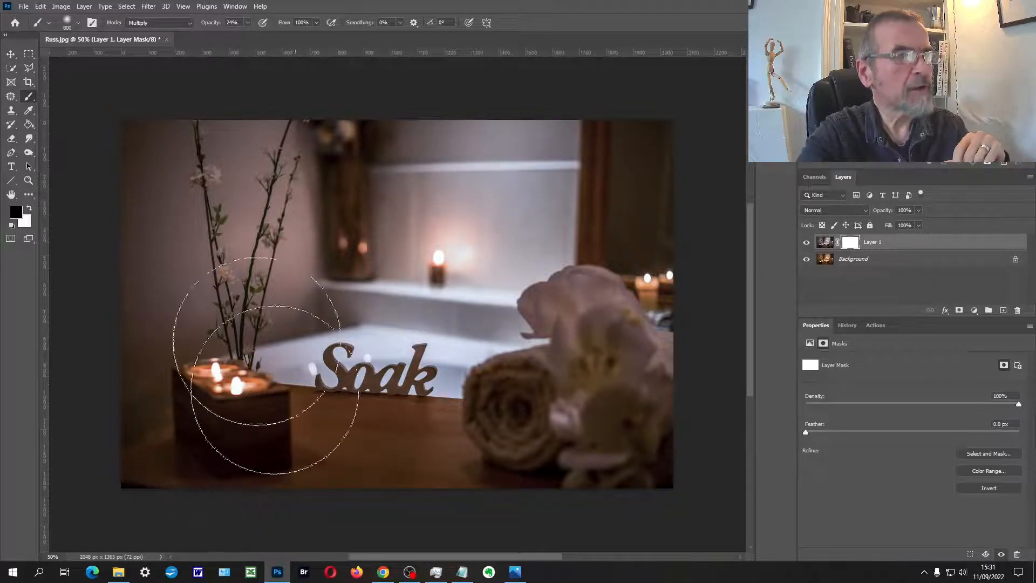
click(249, 24)
drag(247, 36, 289, 37)
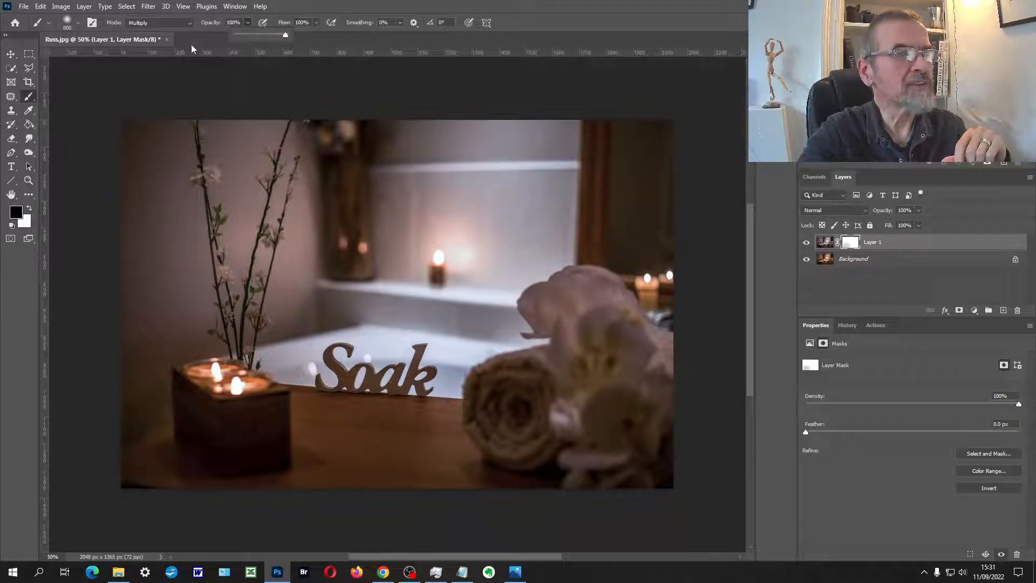
click(190, 23)
click(185, 31)
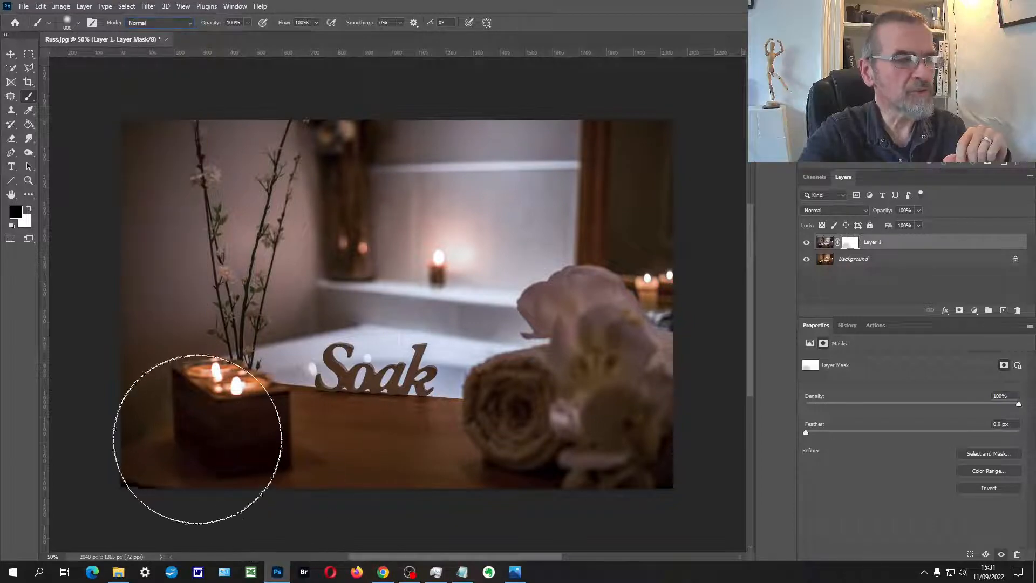
mouse_move(587, 377)
mouse_down()
mouse_move(642, 271)
mouse_move(569, 195)
mouse_move(538, 141)
mouse_move(412, 125)
mouse_move(273, 145)
mouse_move(184, 192)
mouse_move(211, 232)
mouse_move(197, 263)
mouse_move(288, 198)
mouse_move(338, 191)
mouse_move(349, 168)
mouse_move(520, 118)
mouse_move(302, 203)
mouse_move(613, 179)
mouse_move(660, 300)
mouse_move(635, 439)
mouse_move(435, 524)
mouse_move(221, 538)
mouse_move(246, 538)
mouse_up()
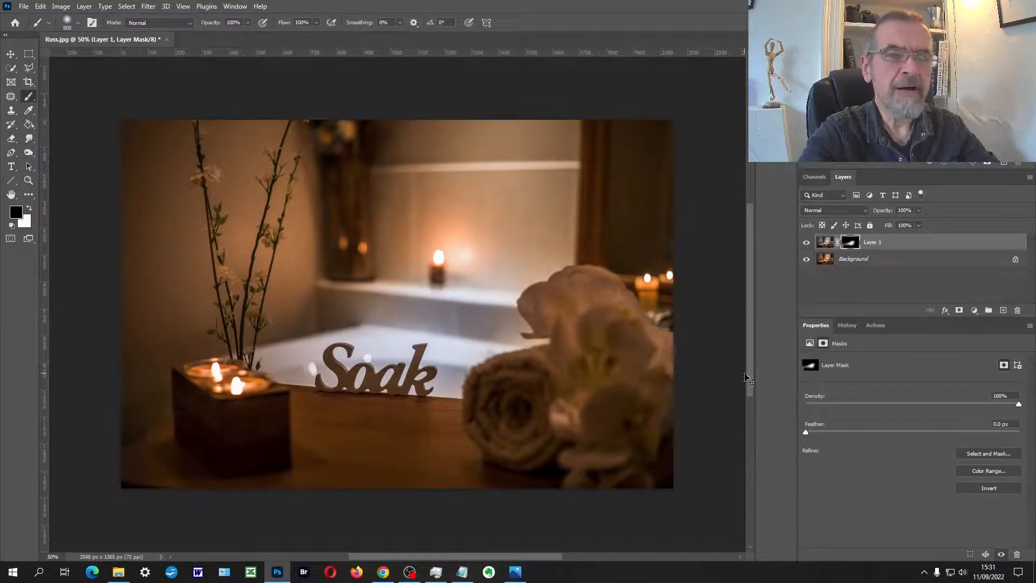
key(ctrl+BackSpace)
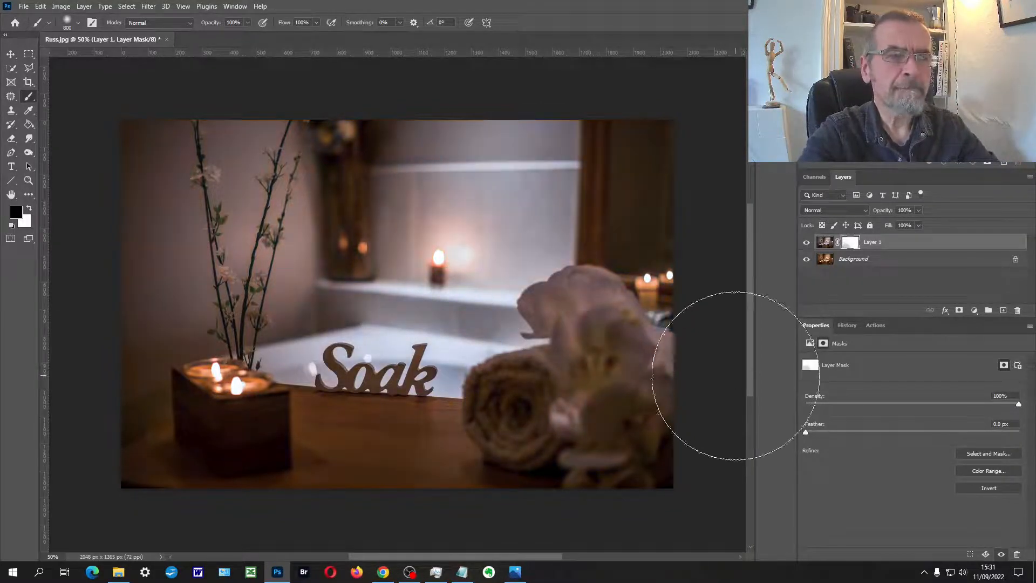
Step: Try filling Layer 1's partly painted mask with black using the Paint Bucket, and undo the fill
click(29, 124)
click(336, 267)
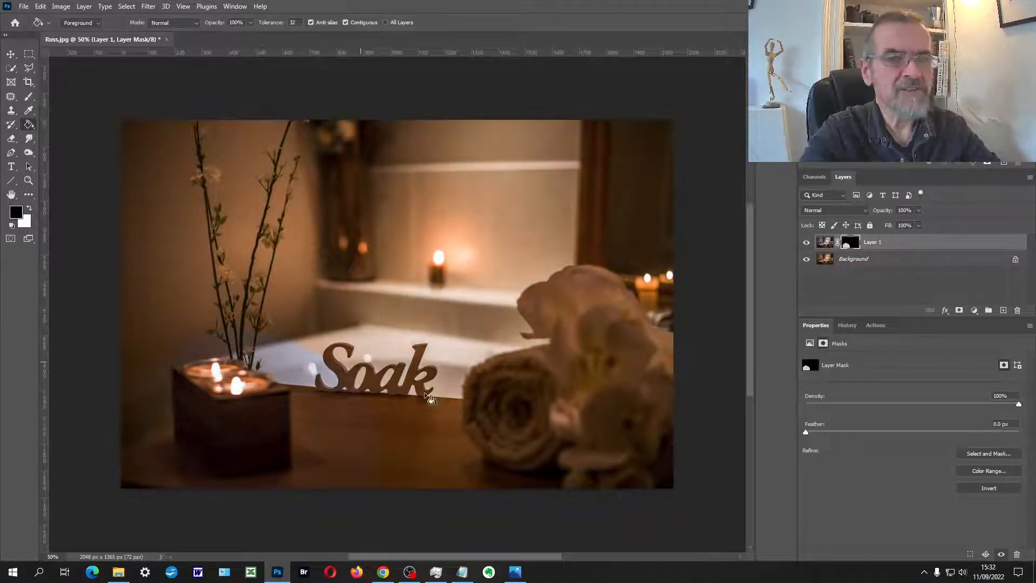
key(ctrl+z)
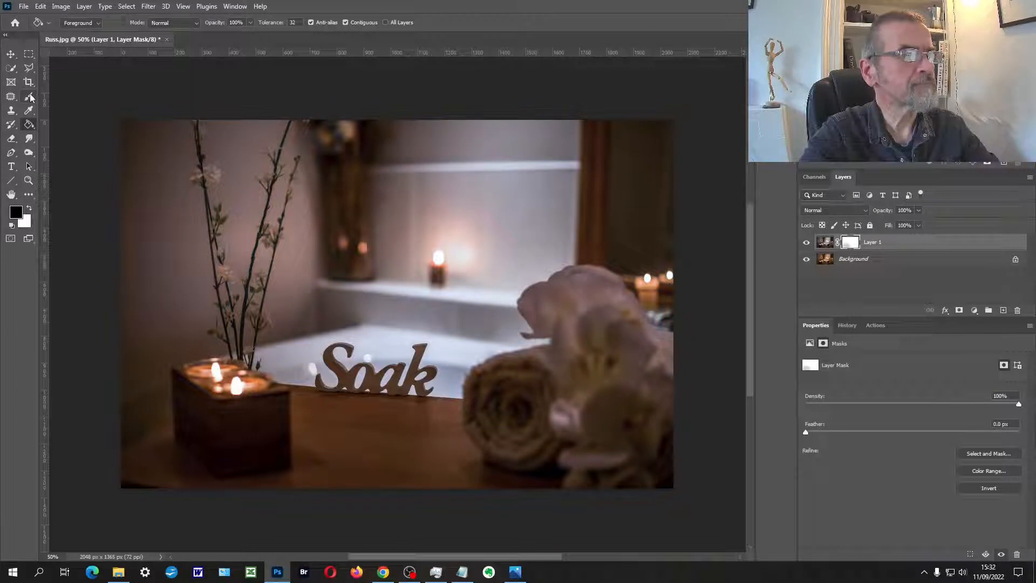
Step: Return to the Add Layer Mask history state and fill Layer 1's whole mask with black
click(847, 326)
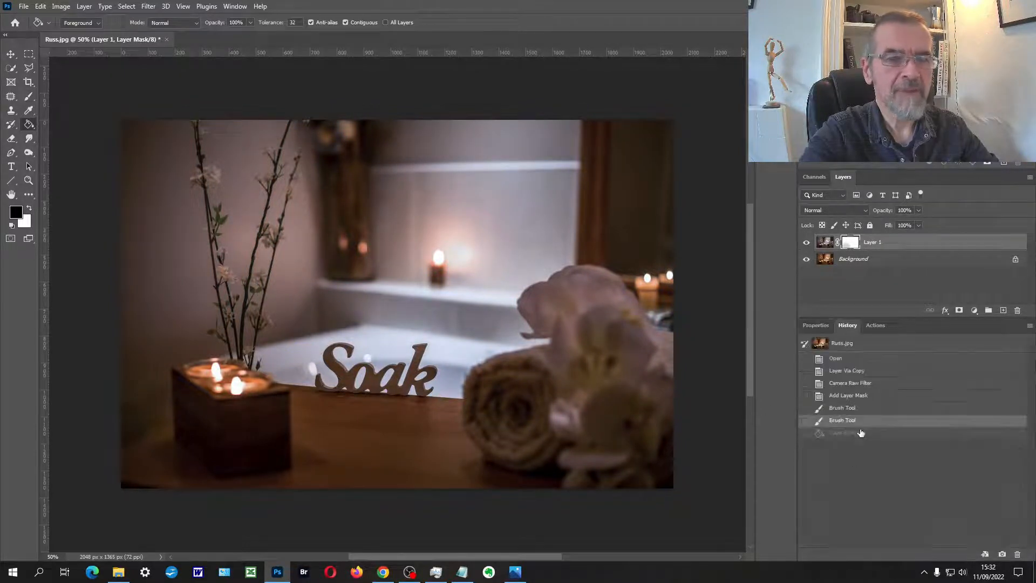
click(847, 397)
click(355, 276)
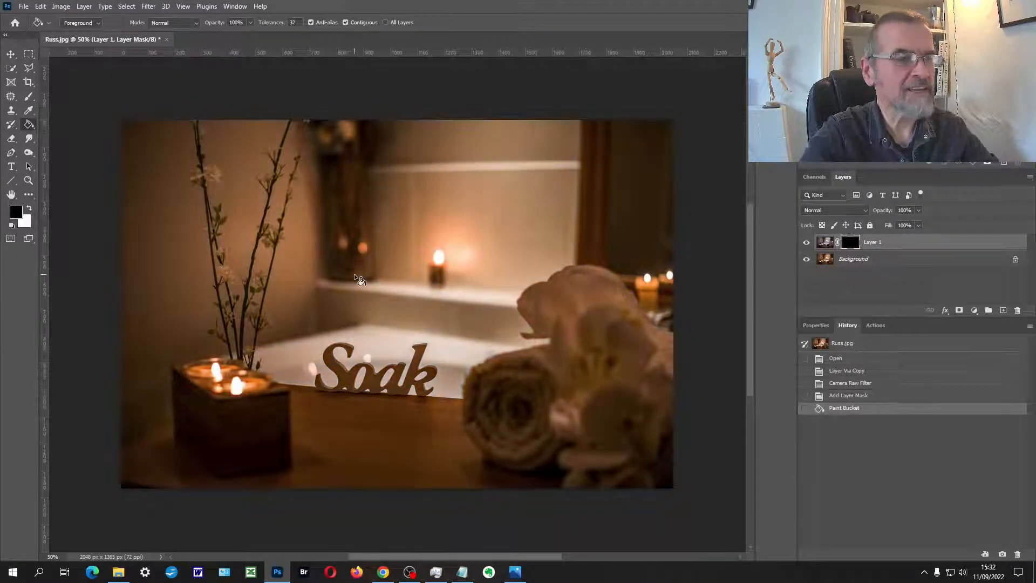
Step: Reveal the cooler tone over the bath water by painting Layer 1's mask in white with a 200 px brush
click(28, 97)
click(30, 208)
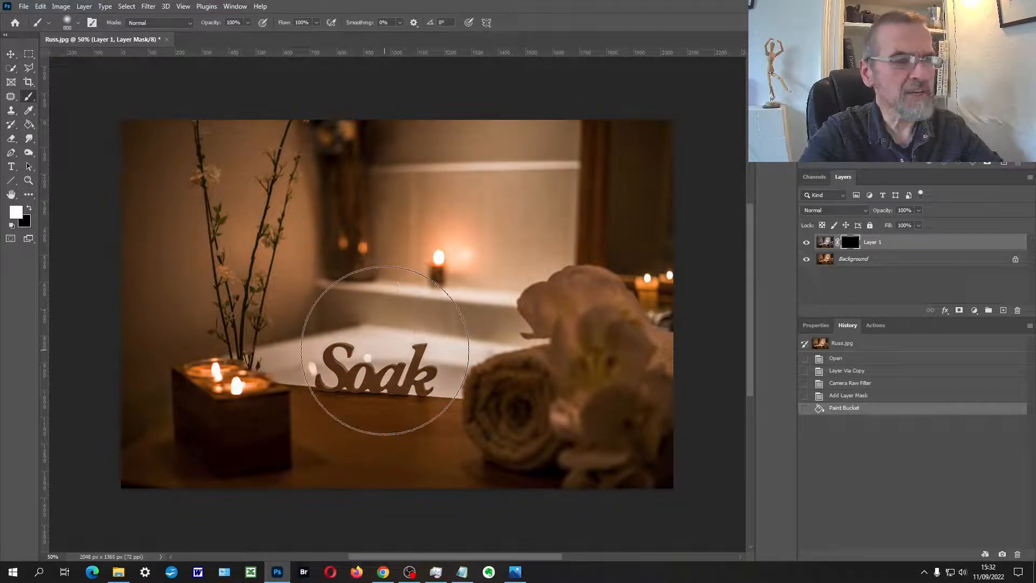
key(p)
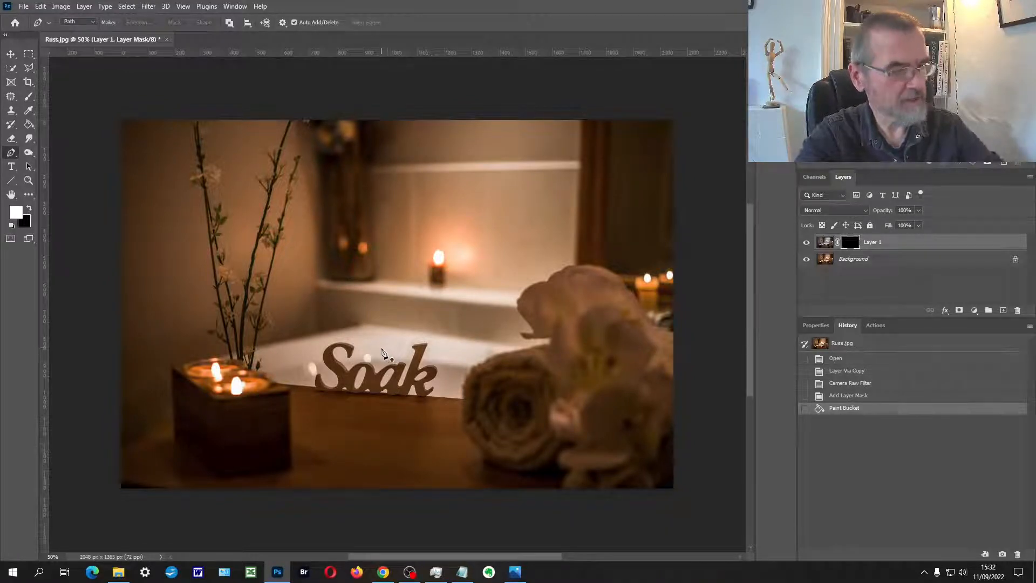
key(b)
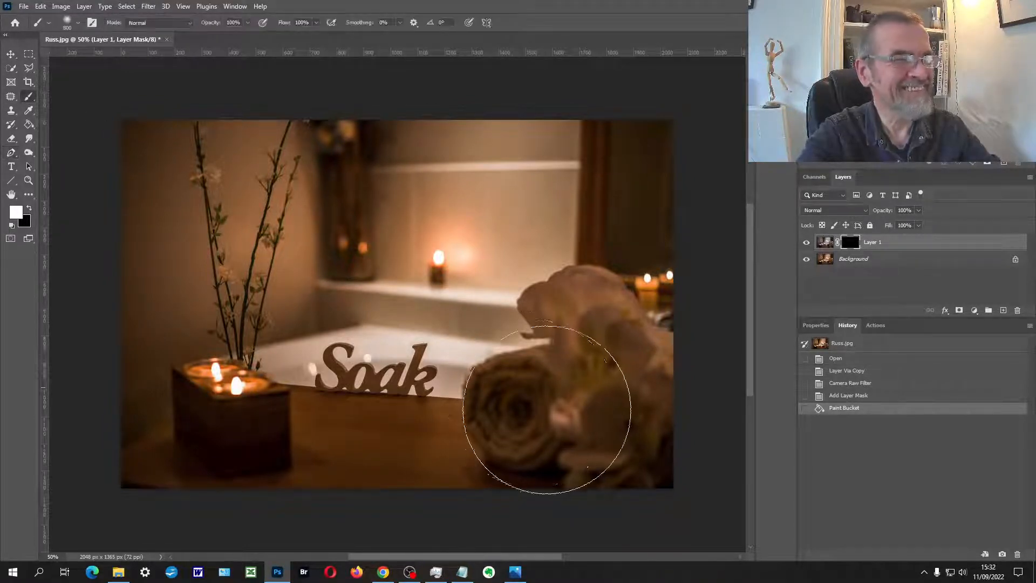
key(bracketleft)
key(bracketleft)
key(bracketleft)
key(bracketleft)
key(bracketleft)
key(bracketleft)
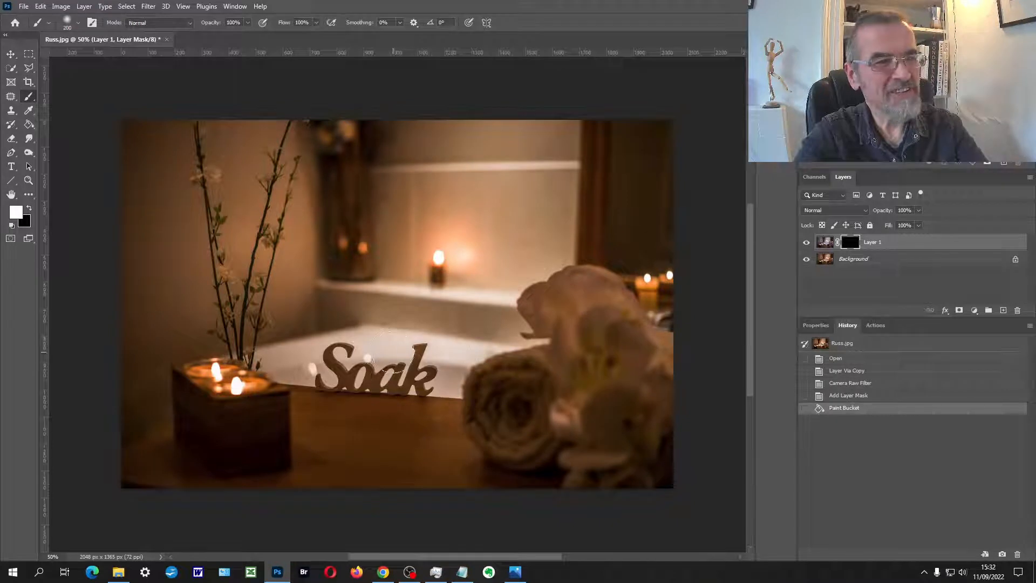
mouse_move(335, 360)
mouse_down()
mouse_move(274, 364)
mouse_move(450, 363)
mouse_move(397, 351)
mouse_move(486, 350)
mouse_up()
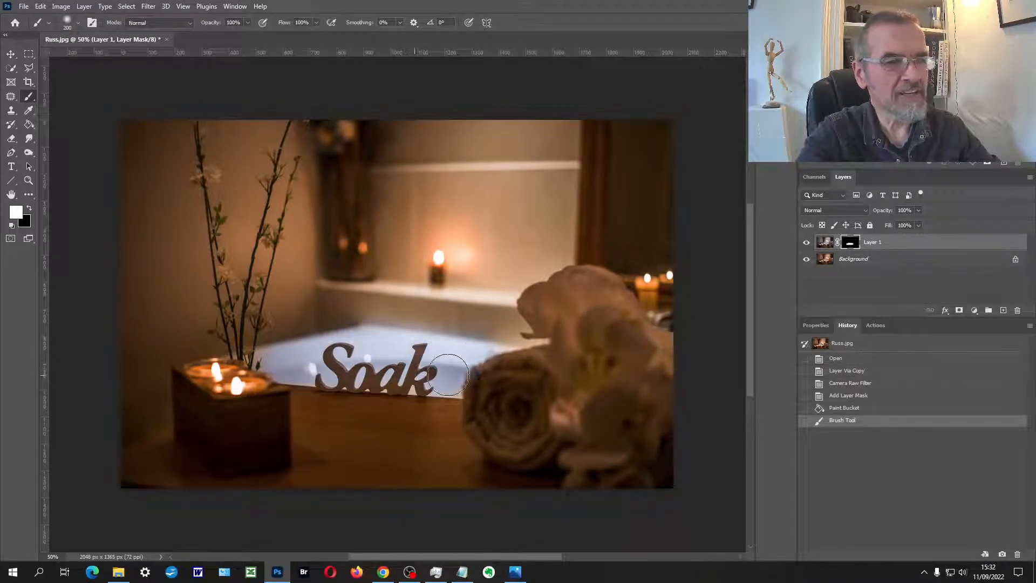
drag(330, 356, 294, 359)
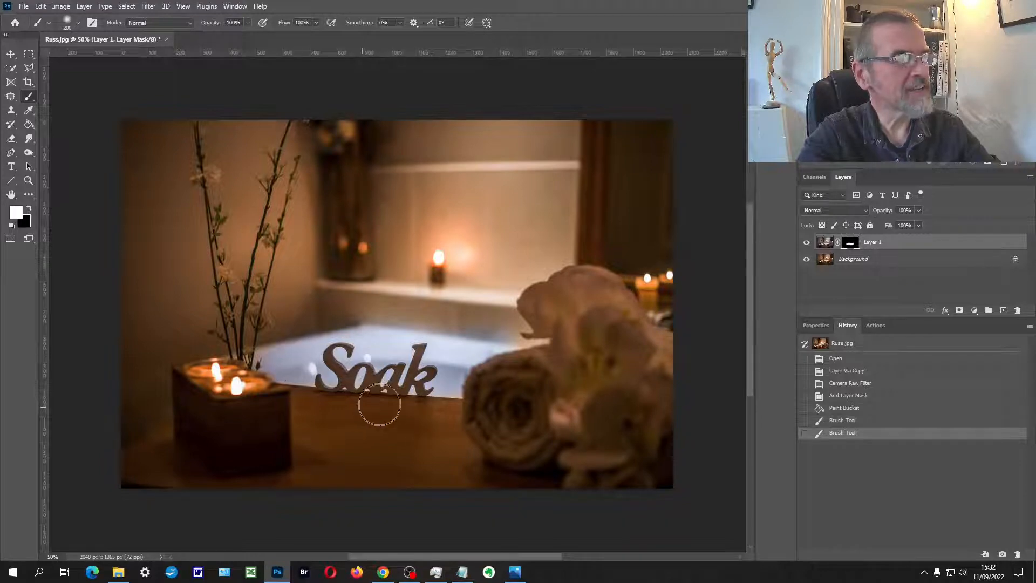
Step: Enlarge the brush to 1500 px and paint white on Layer 1's mask across the bath and the wall behind it
scroll(439, 365, up, 4)
scroll(442, 360, down, 2)
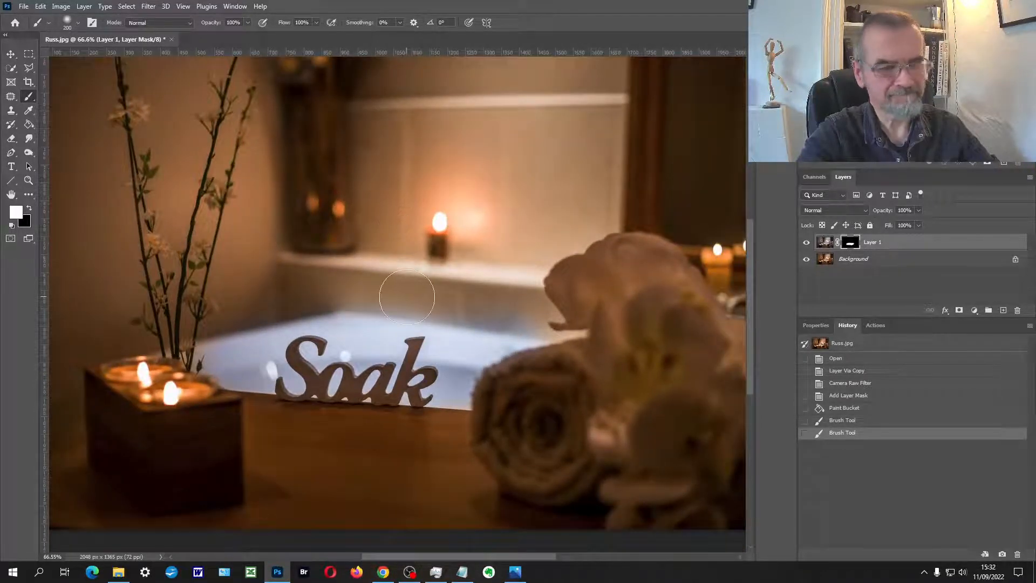
key(bracketright)
key(bracketright)
key(bracketright)
key(bracketright)
key(bracketright)
key(bracketright)
key(bracketright)
key(bracketright)
key(bracketright)
key(bracketright)
key(bracketright)
key(bracketright)
key(bracketright)
key(bracketright)
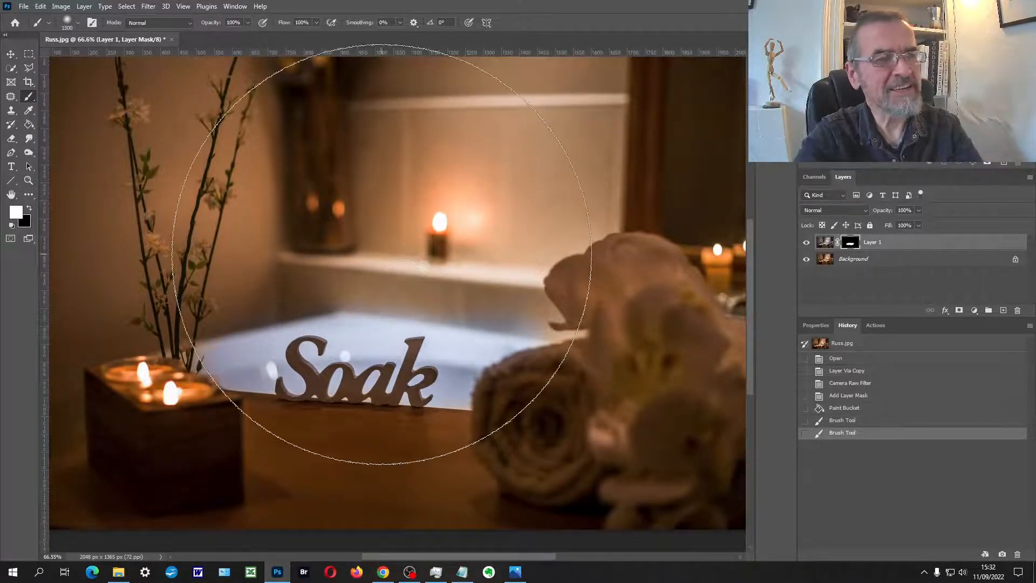
scroll(384, 257, down, 4)
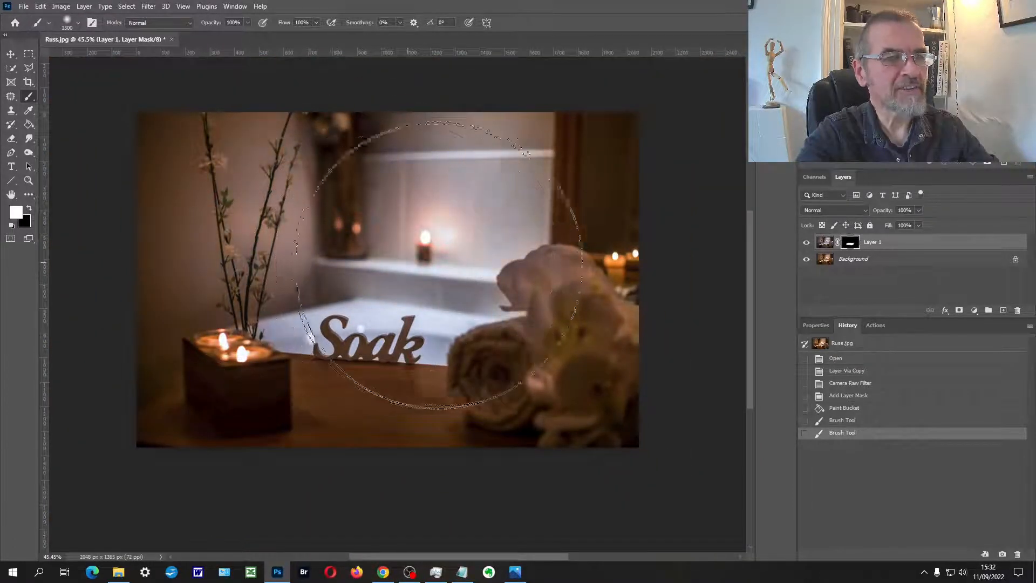
mouse_move(345, 268)
mouse_down()
mouse_move(399, 289)
mouse_move(359, 347)
mouse_move(347, 313)
mouse_move(289, 289)
mouse_move(456, 258)
mouse_up()
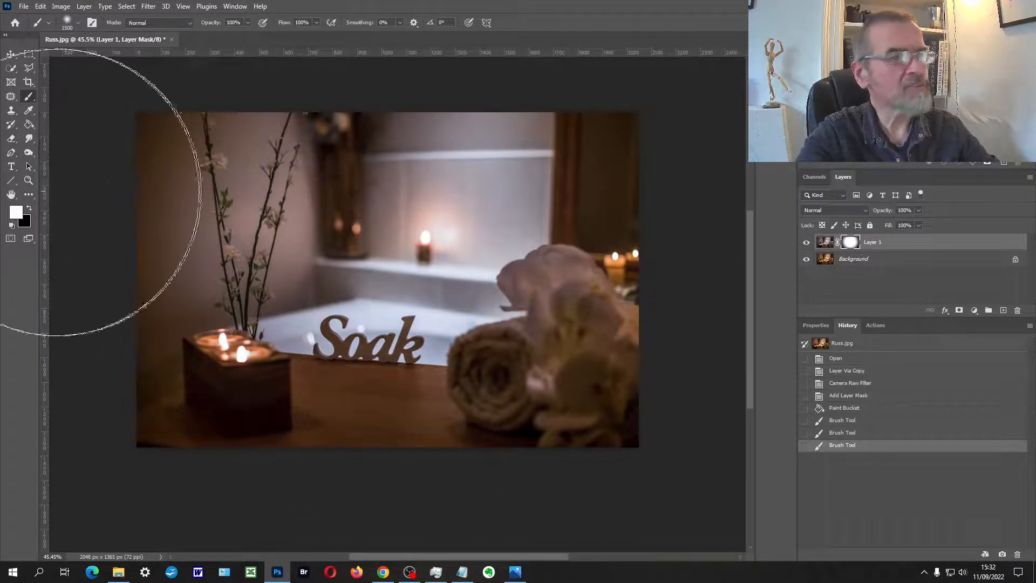
Step: Switch the foreground to black, shrink the brush to 500 px, try masking the wall candle's glow, and undo the dab
click(29, 208)
key(bracketleft)
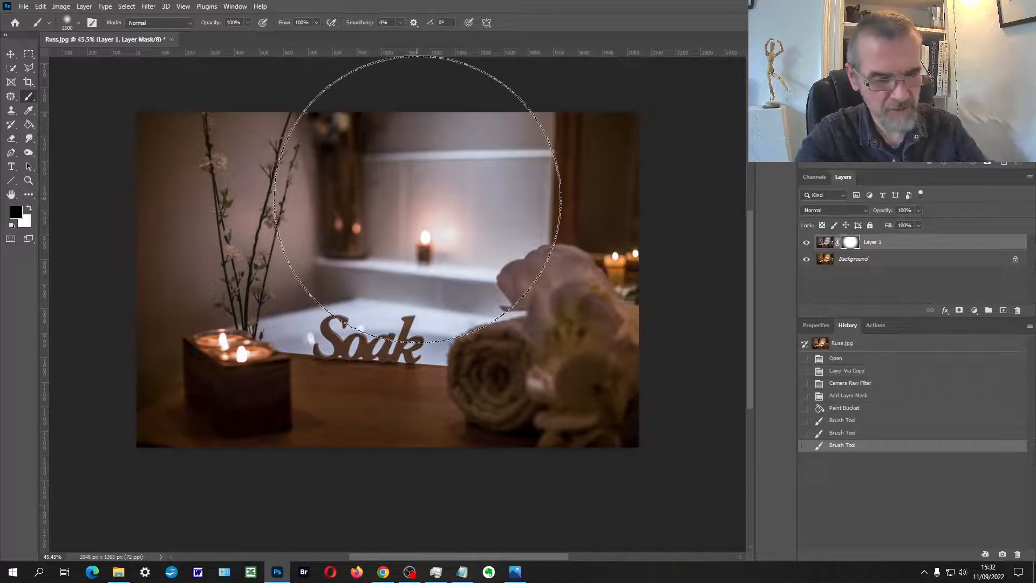
key(bracketleft)
key(bracketleft)
key(bracketleft)
key(bracketleft)
key(bracketleft)
key(bracketleft)
key(bracketleft)
key(bracketleft)
key(bracketleft)
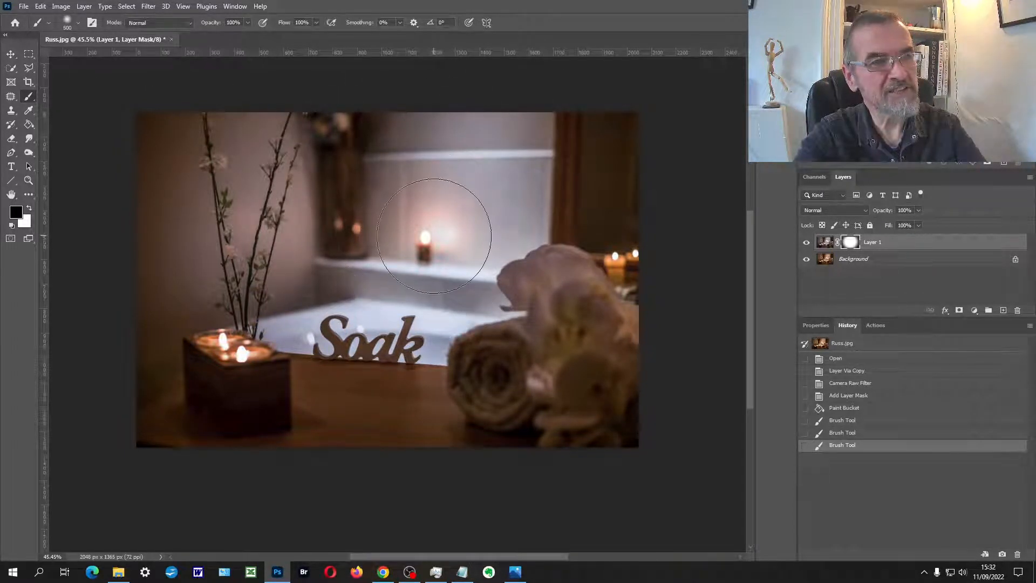
click(435, 234)
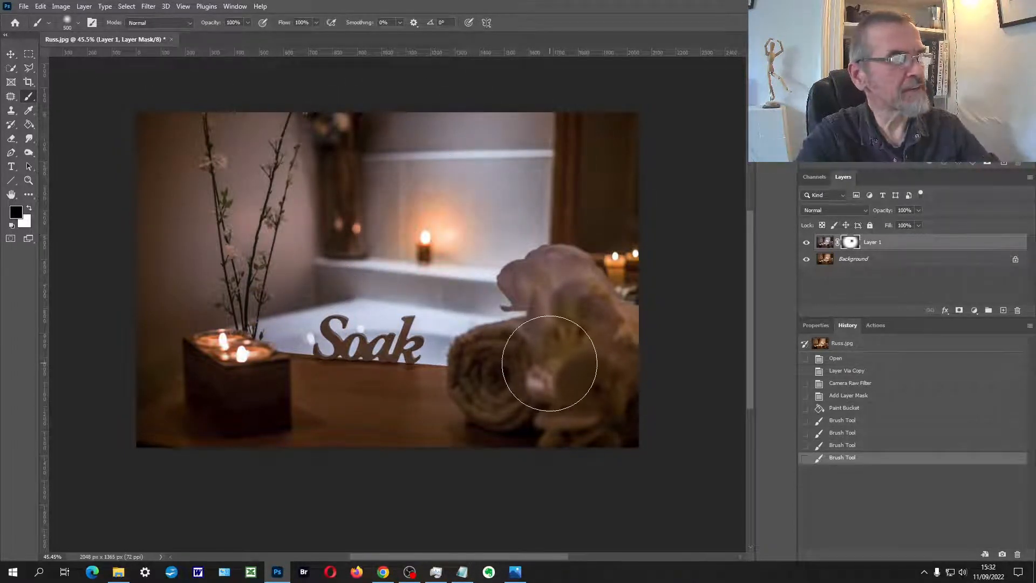
key(ctrl+z)
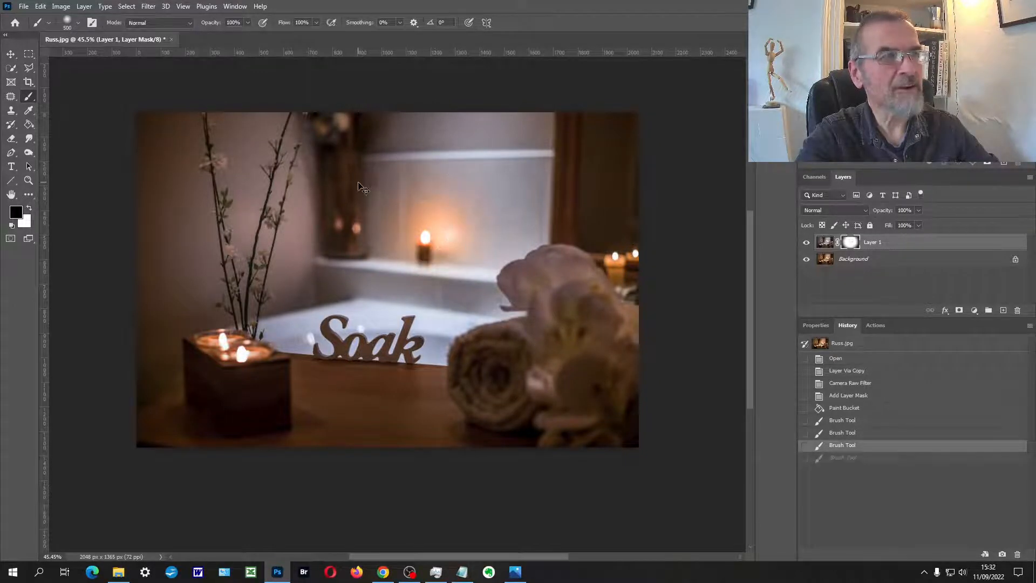
Step: Set the brush opacity to 51% and dab black on the mask over the wall candle's glow and the upper wall, reducing the brush to 400 px
click(246, 23)
click(224, 34)
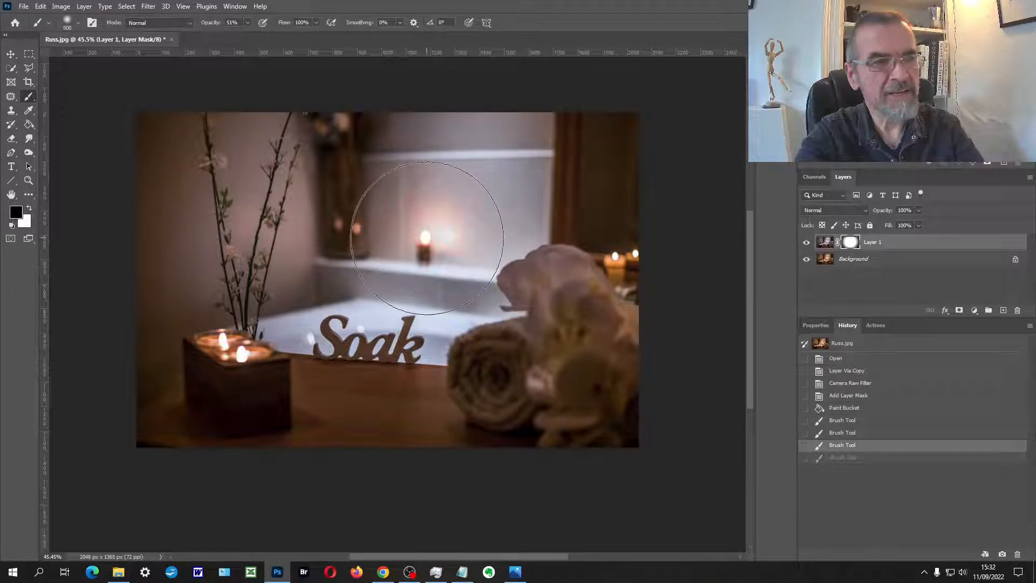
click(423, 235)
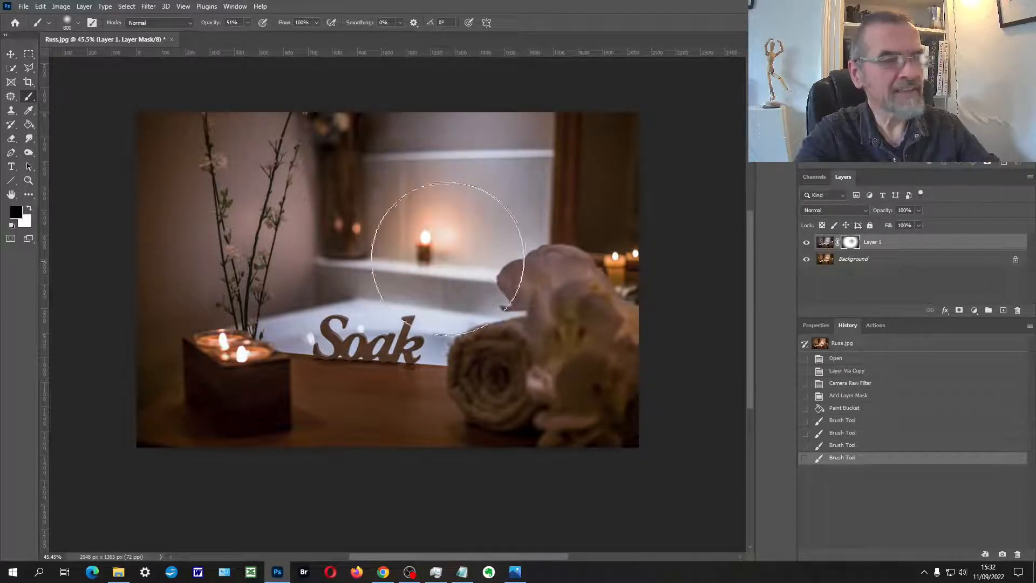
key(bracketleft)
key(bracketleft)
key(bracketleft)
key(bracketleft)
click(435, 220)
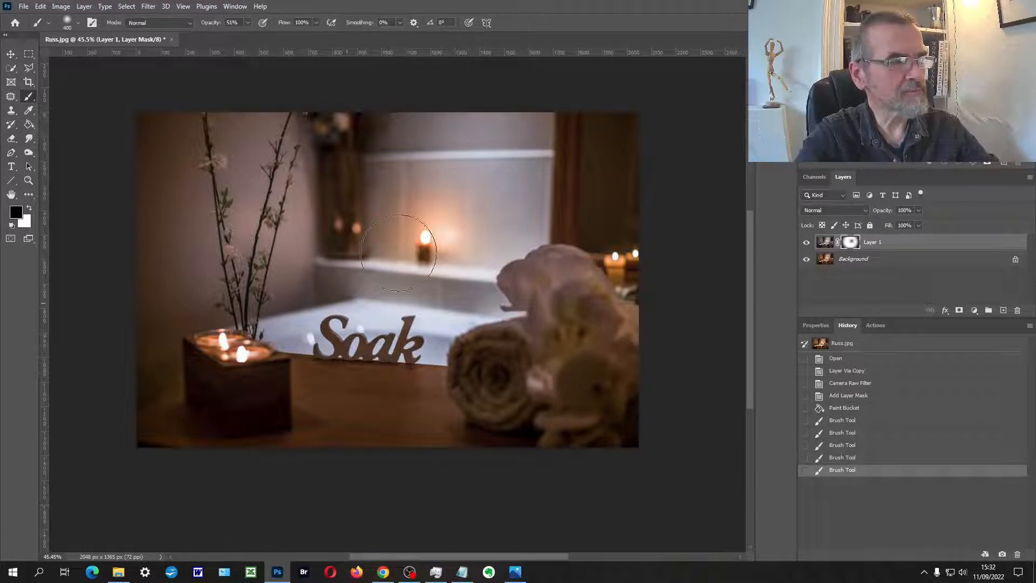
click(520, 104)
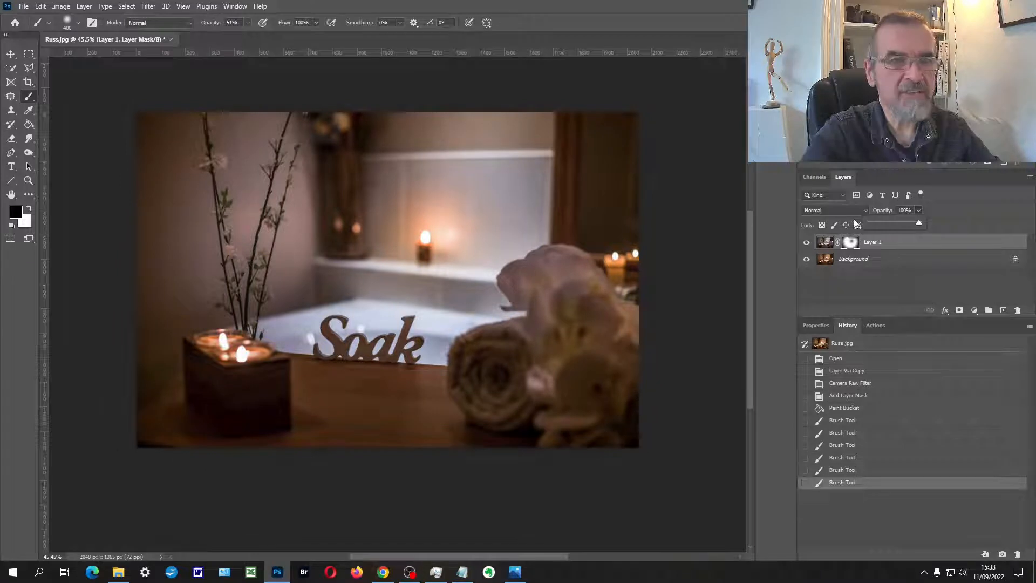
Step: Set Layer 1's opacity to 76% and paint black on its mask over the boxed foreground candles and the candles behind the flowers
click(869, 223)
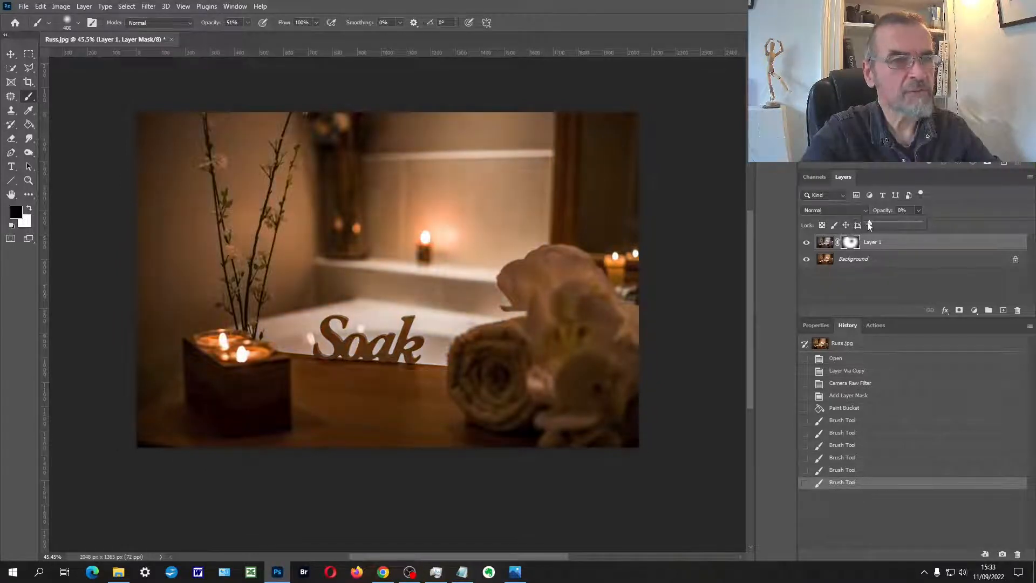
mouse_move(870, 225)
mouse_down()
mouse_move(918, 225)
mouse_move(907, 224)
mouse_up()
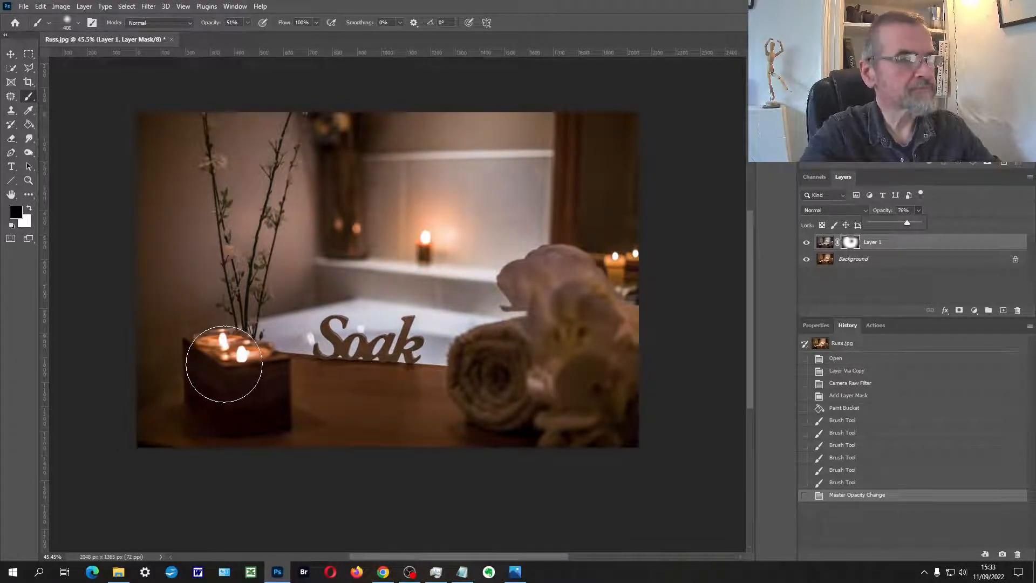
mouse_move(216, 367)
mouse_down()
mouse_move(222, 358)
mouse_move(292, 377)
mouse_up()
drag(614, 265, 625, 259)
mouse_move(219, 354)
mouse_down()
mouse_move(225, 382)
mouse_move(218, 373)
mouse_up()
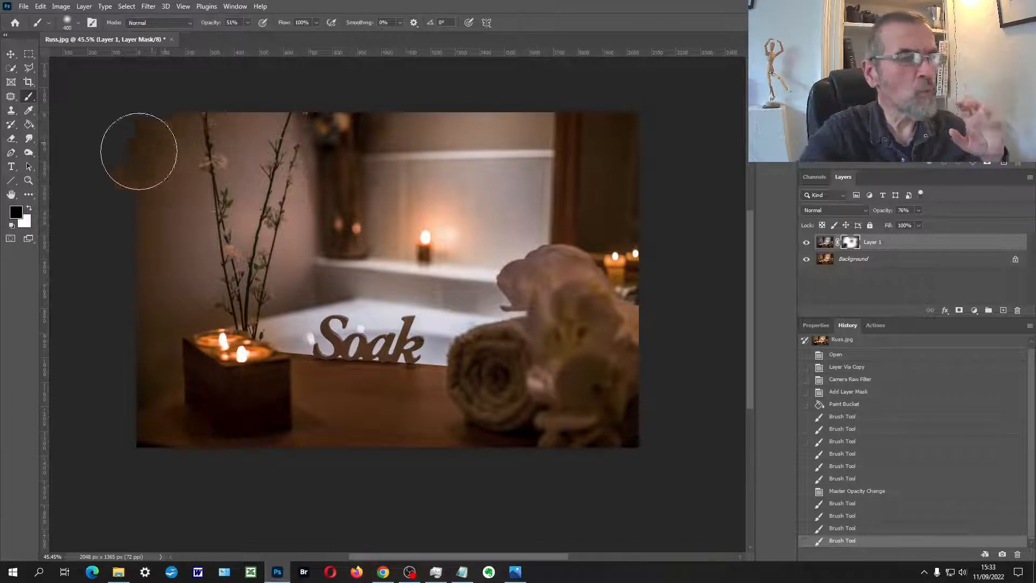
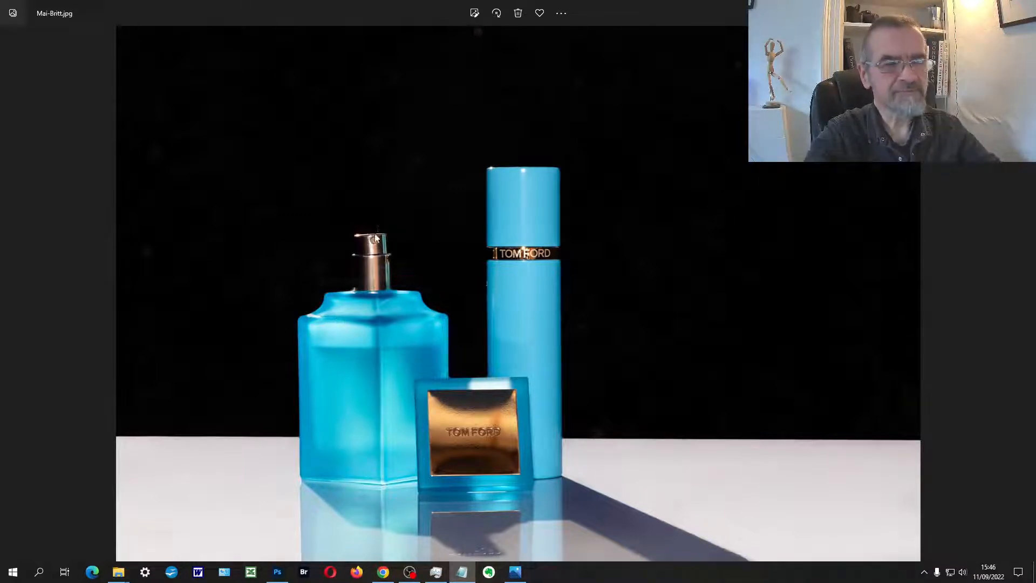
Step: Examine the perfume photo up close, checking the leaning spray nozzle, the bottle edges and the specks in the black background
scroll(381, 302, up, 5)
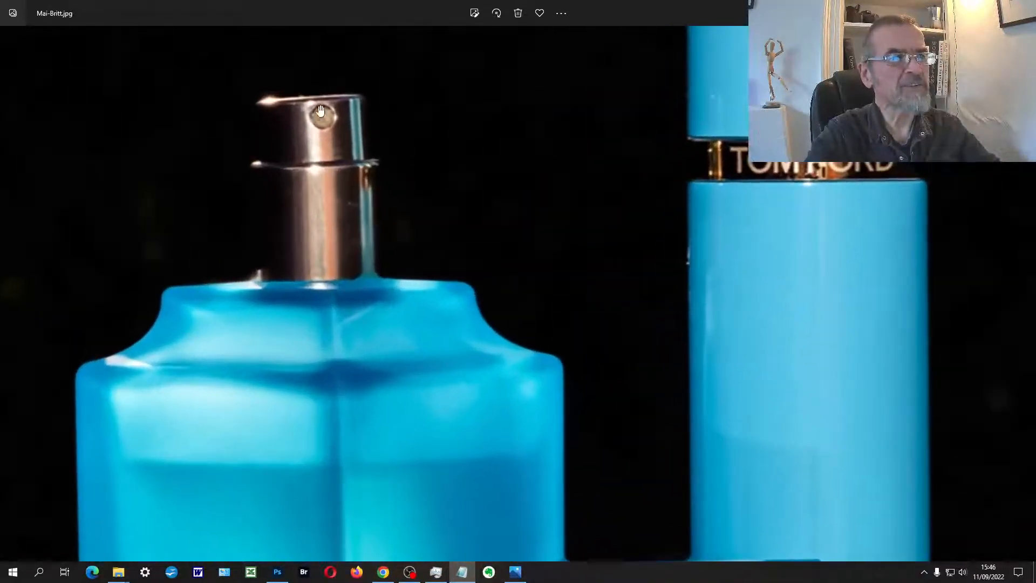
scroll(325, 175, up, 1)
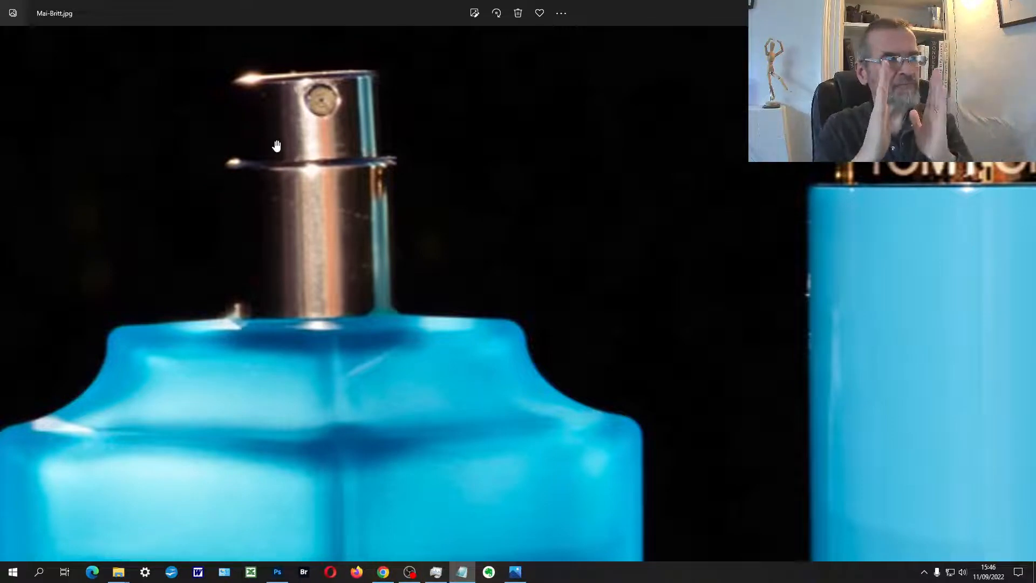
scroll(277, 157, down, 2)
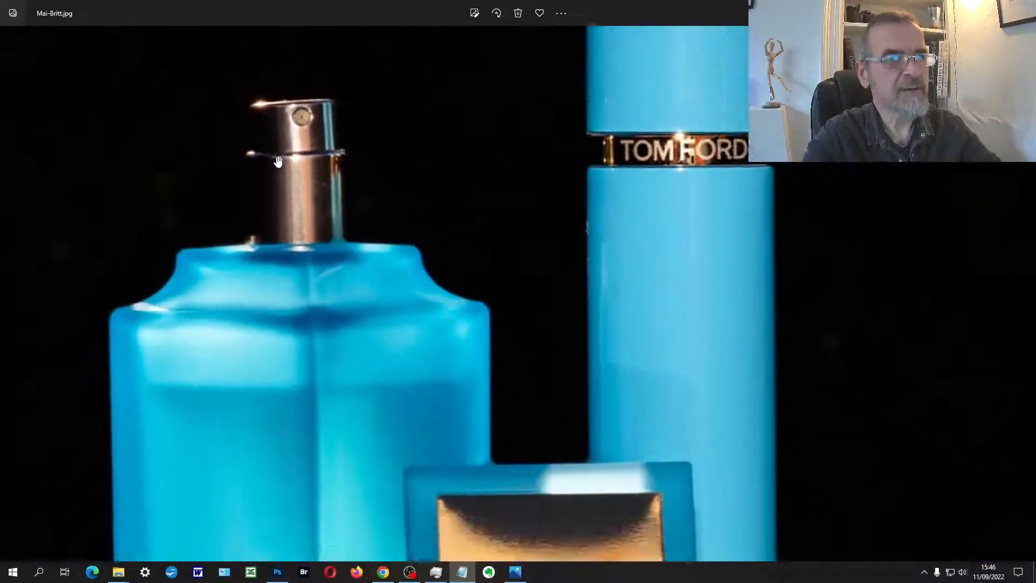
scroll(277, 161, down, 3)
right_click(381, 269)
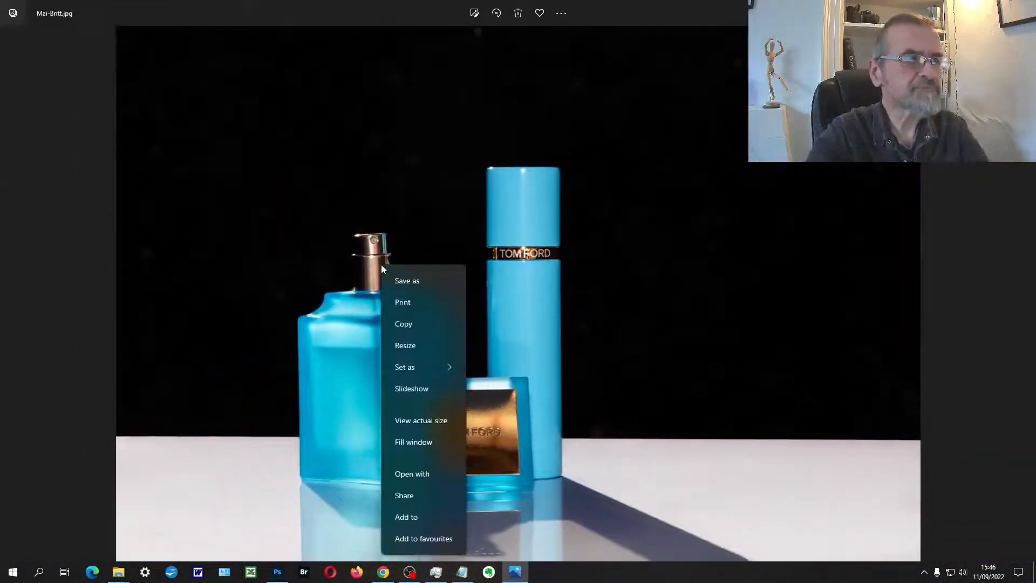
key(Escape)
scroll(211, 303, up, 4)
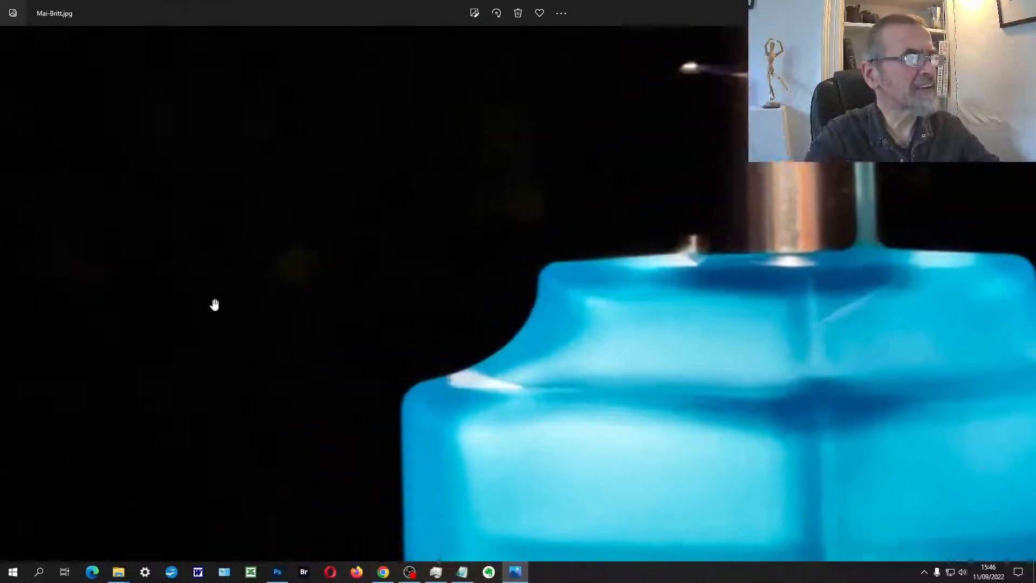
scroll(214, 305, up, 3)
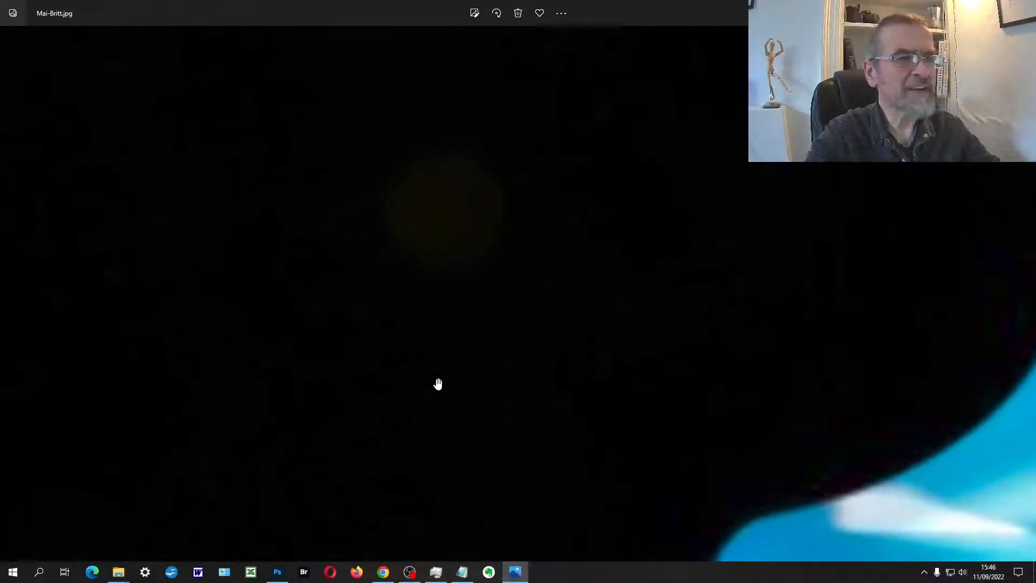
scroll(512, 328, down, 2)
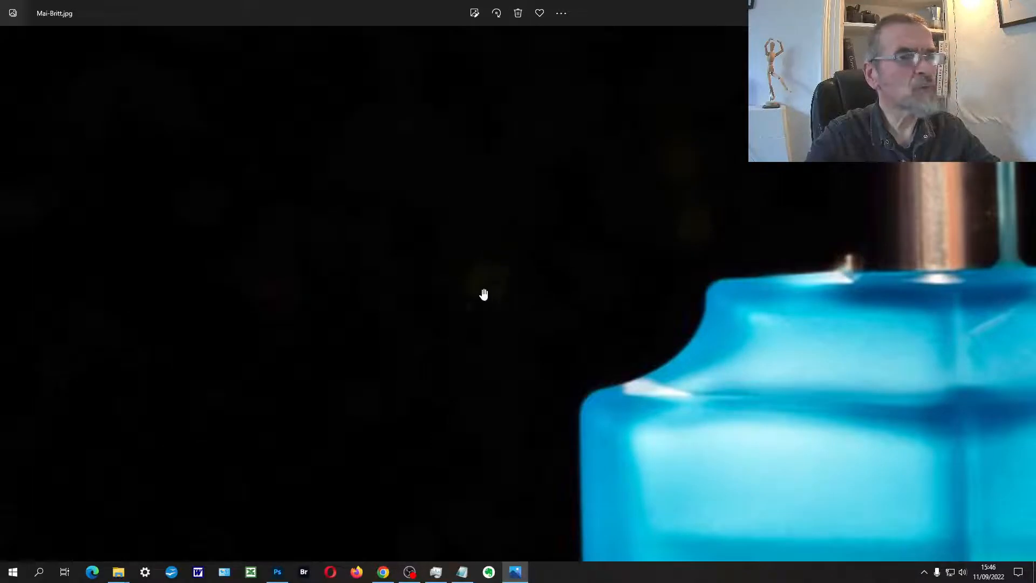
drag(503, 385, 496, 446)
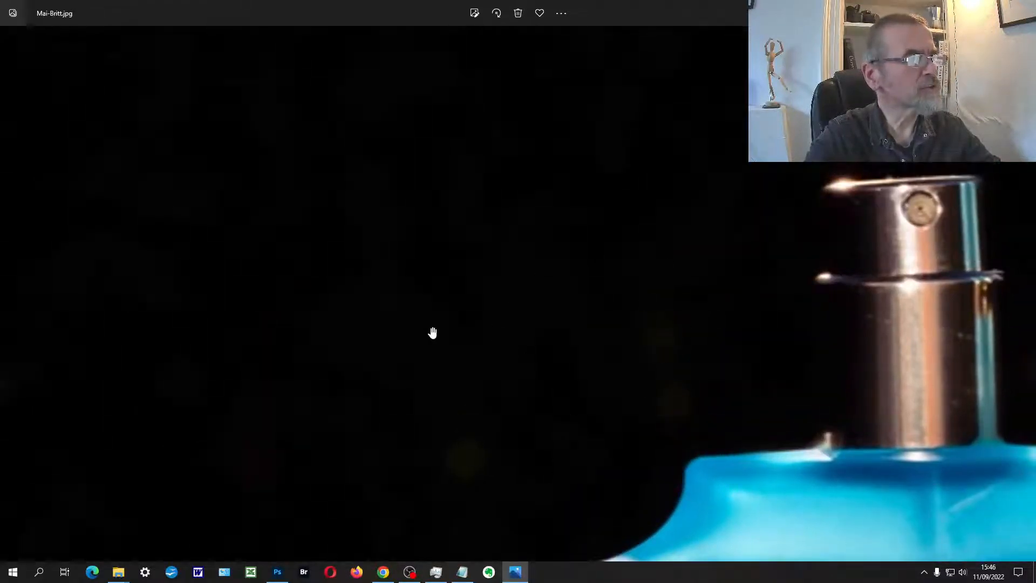
scroll(451, 317, down, 5)
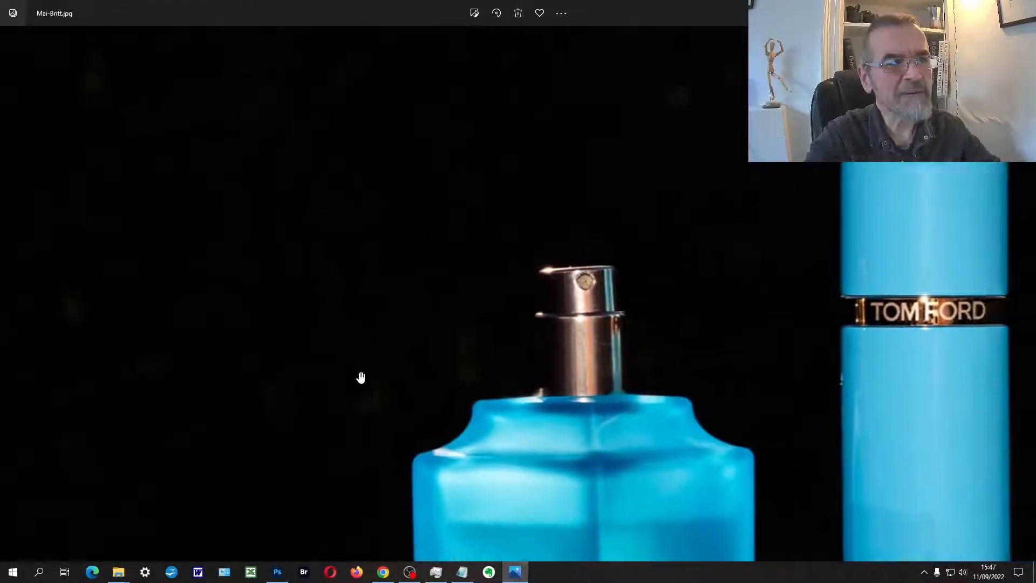
scroll(361, 378, down, 3)
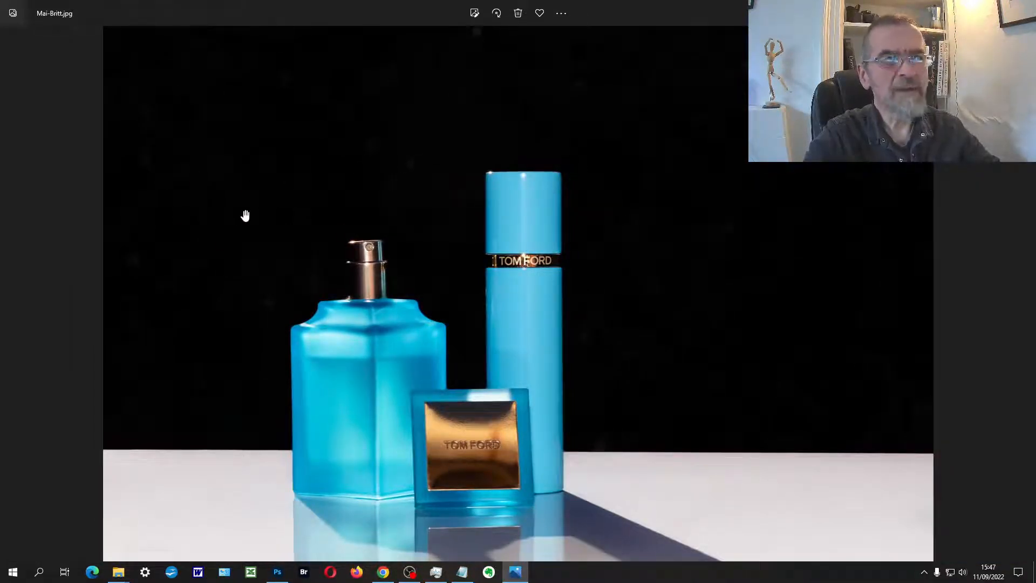
scroll(462, 346, down, 1)
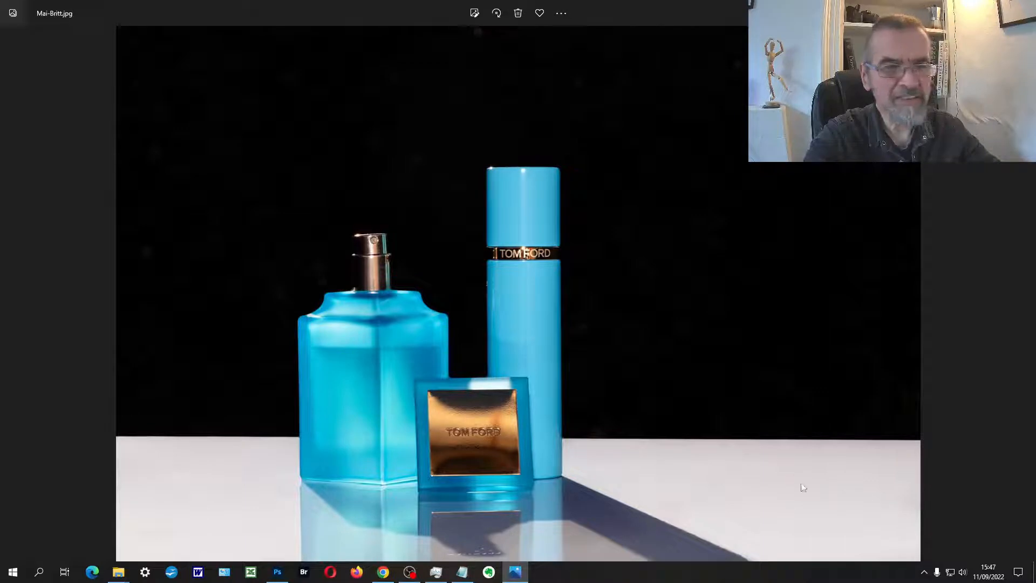
Step: Open the perfume photo in Adobe Photoshop 2022 and close the Soak bathtub document
right_click(391, 264)
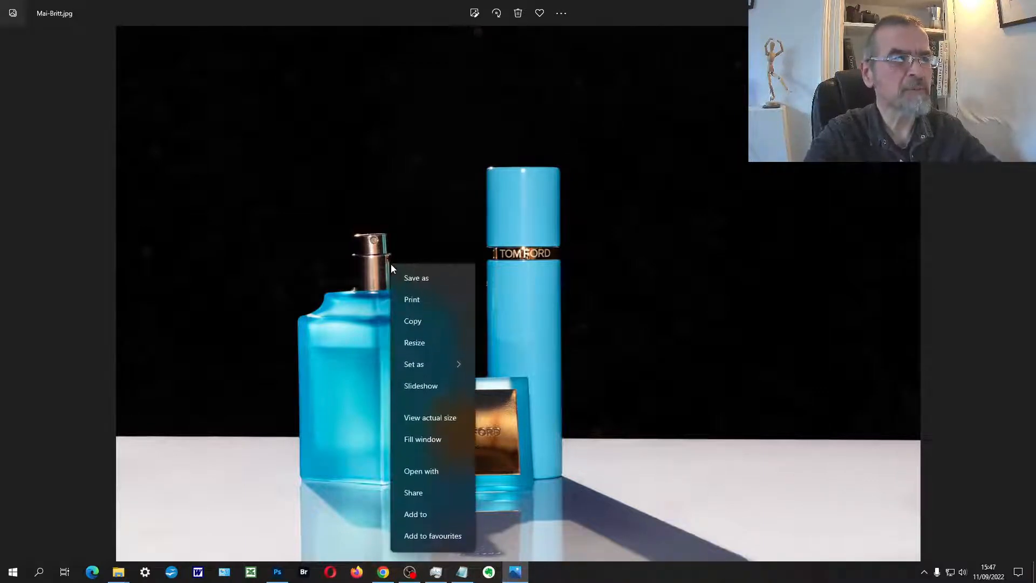
click(442, 475)
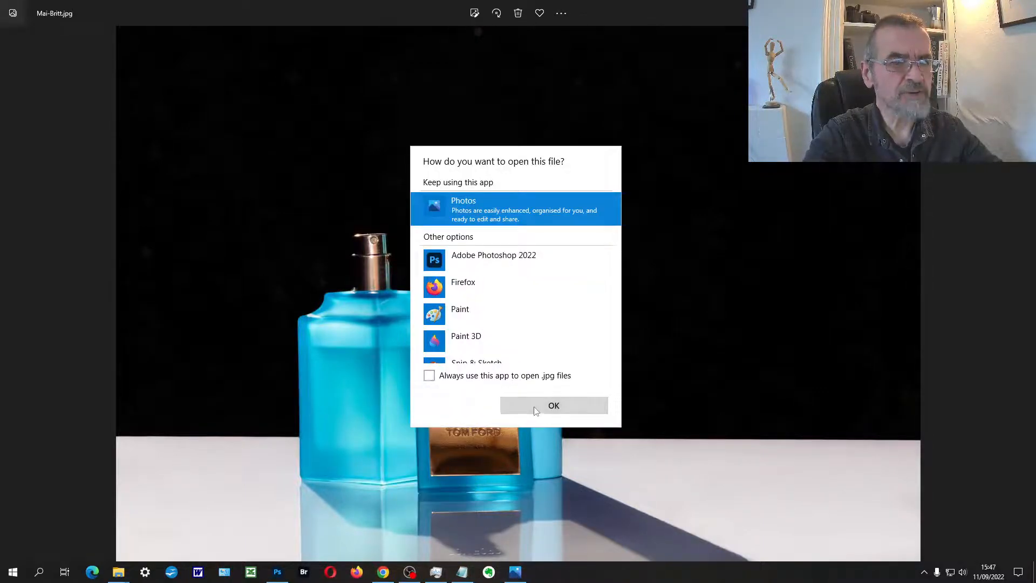
click(486, 260)
click(543, 406)
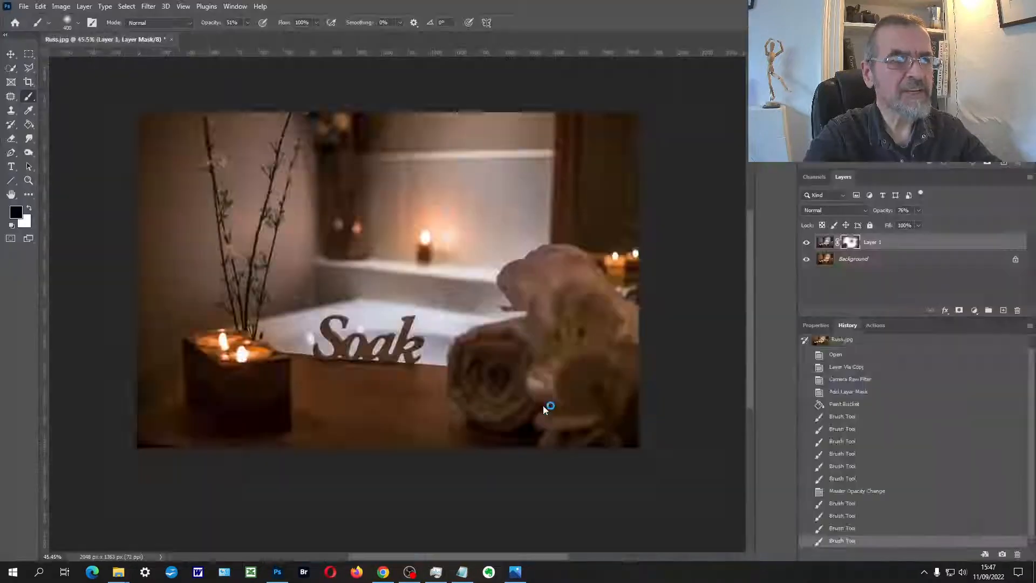
click(157, 41)
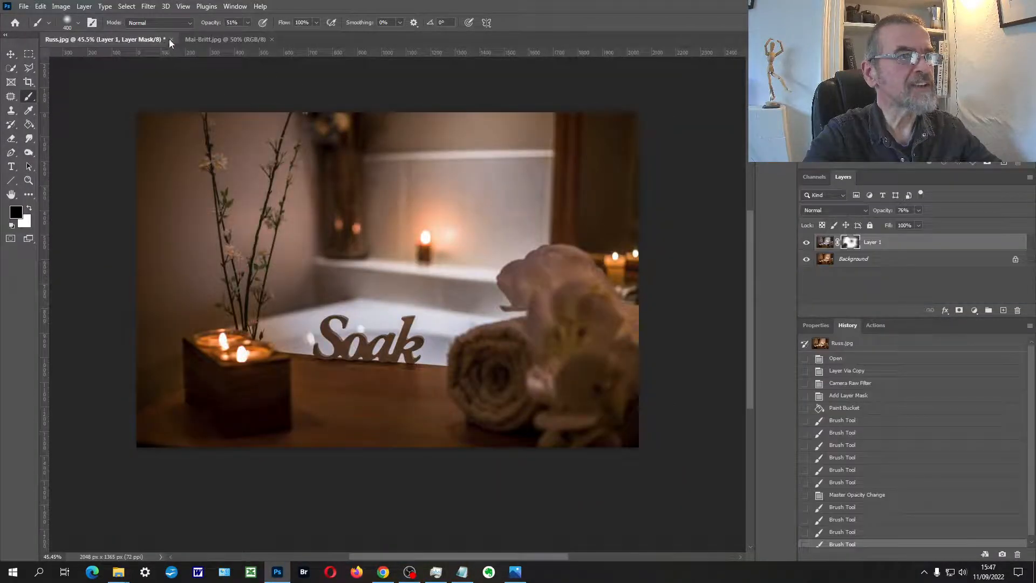
click(170, 40)
click(517, 214)
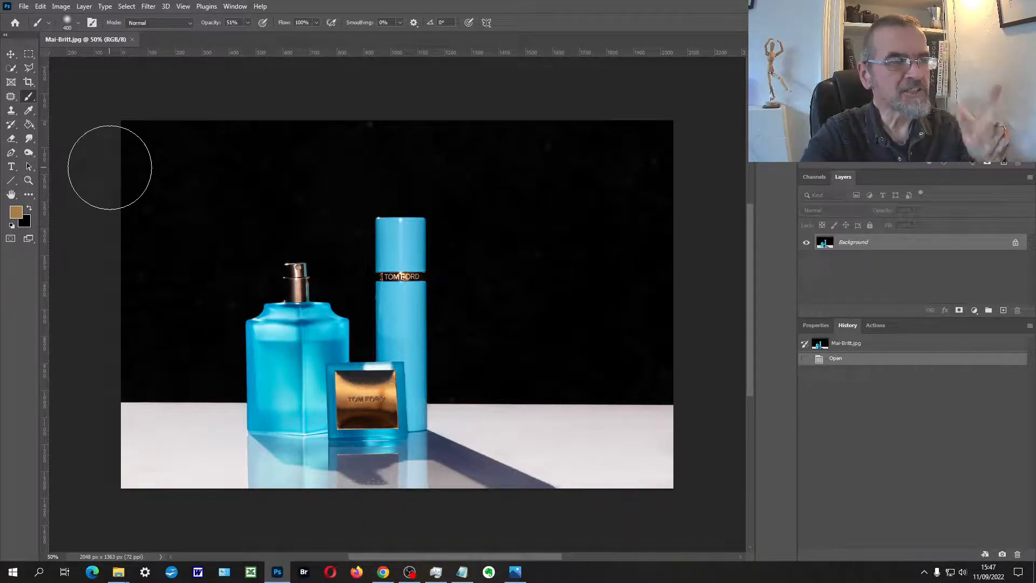
Step: Select the left third of the photo at full height with the Rectangular Marquee and copy it onto a new layer
click(28, 54)
drag(121, 121, 317, 531)
key(ctrl+c)
key(ctrl+v)
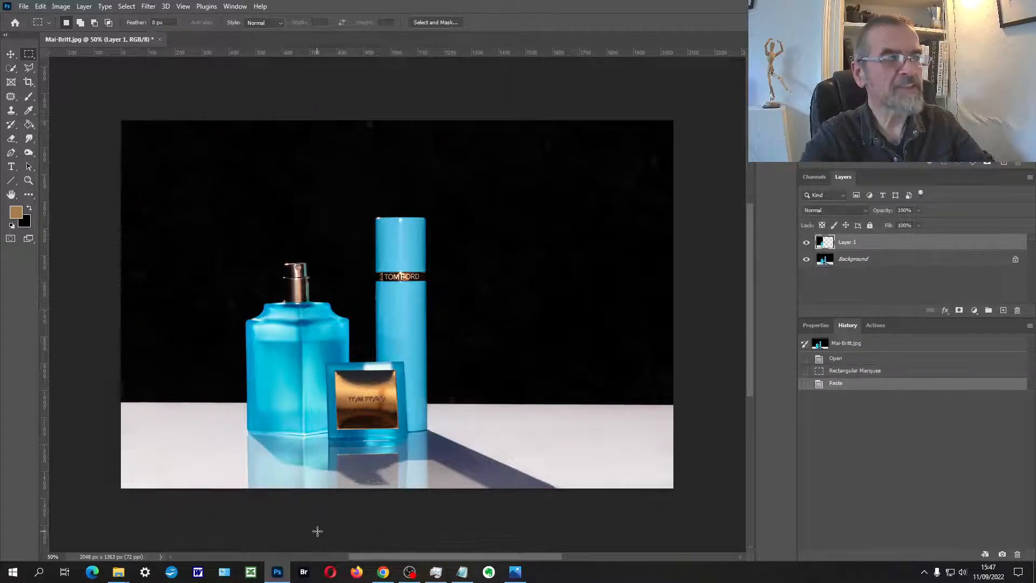
Step: Free-transform the copied strip, pulling its upper-right corner slightly up and outward to straighten the perfume bottle
key(ctrl+t)
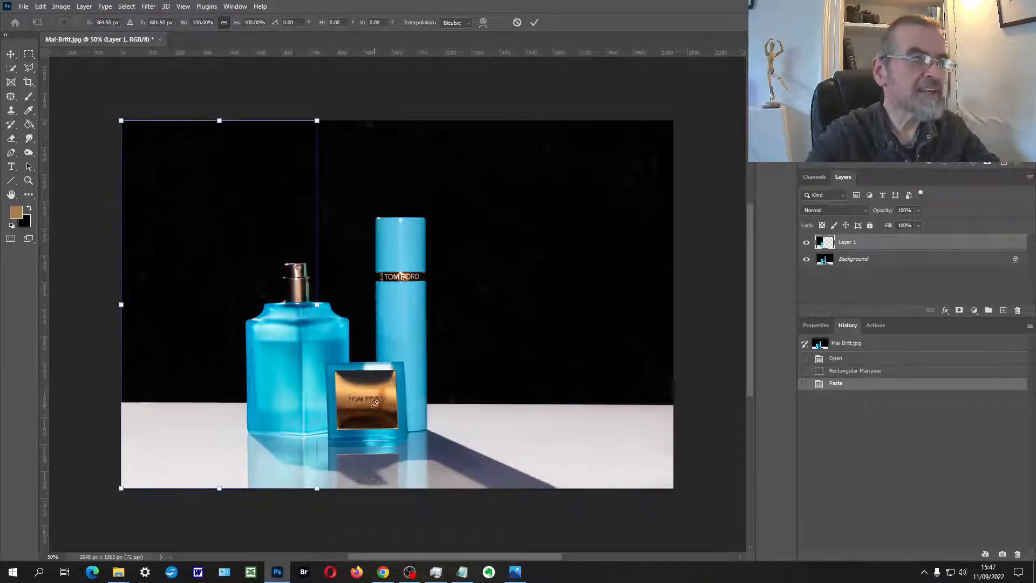
mouse_move(319, 122)
mouse_down()
mouse_move(334, 110)
mouse_move(325, 115)
mouse_up()
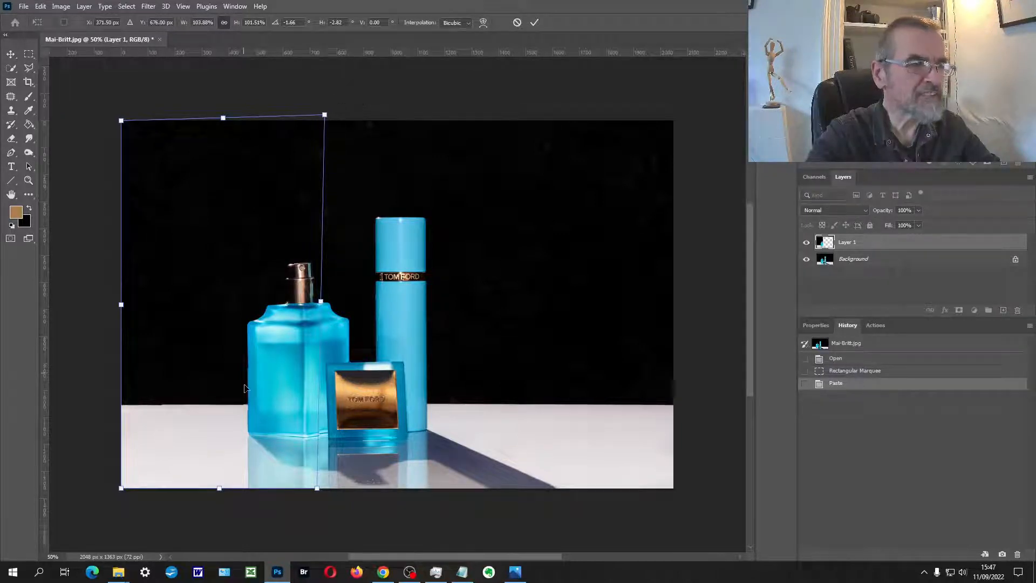
key(Return)
Step: Add a mask to Layer 1 and paint black on it over the bottle's right shoulder with a 150 px brush
scroll(325, 400, up, 3)
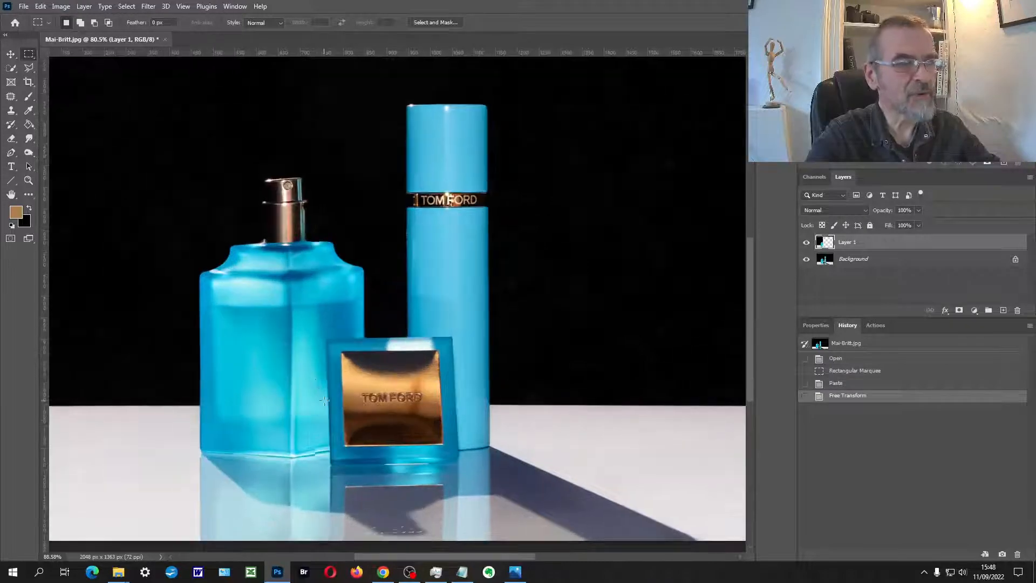
scroll(318, 372, up, 2)
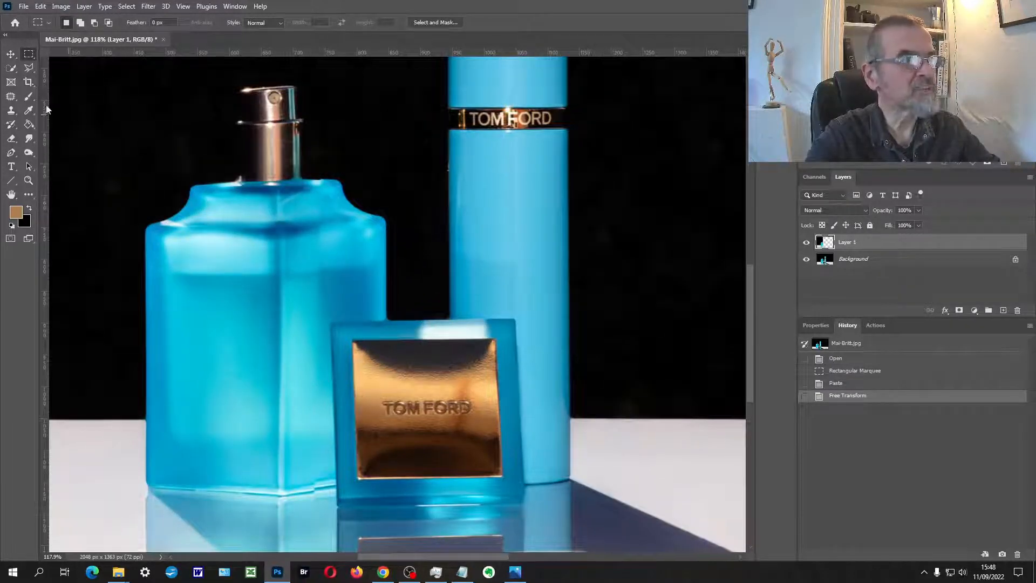
click(29, 96)
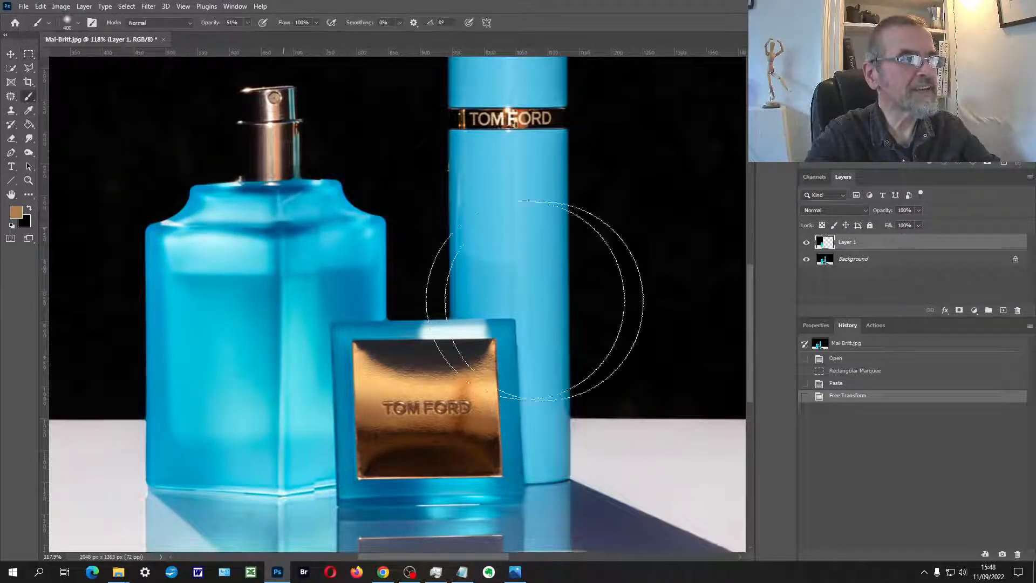
click(960, 311)
key(d)
key(x)
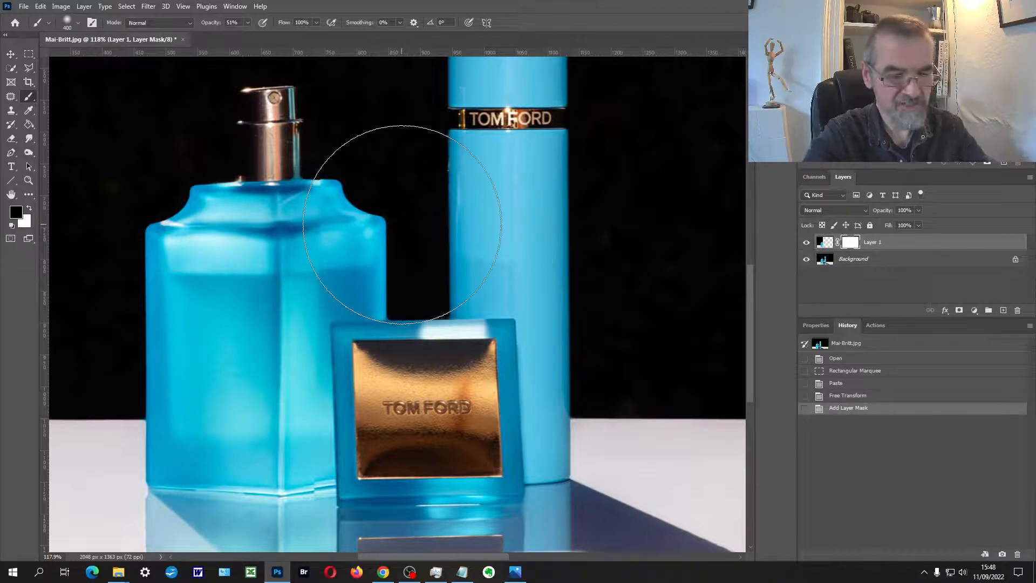
key(bracketleft)
key(bracketleft)
key(bracketleft)
key(bracketleft)
key(bracketleft)
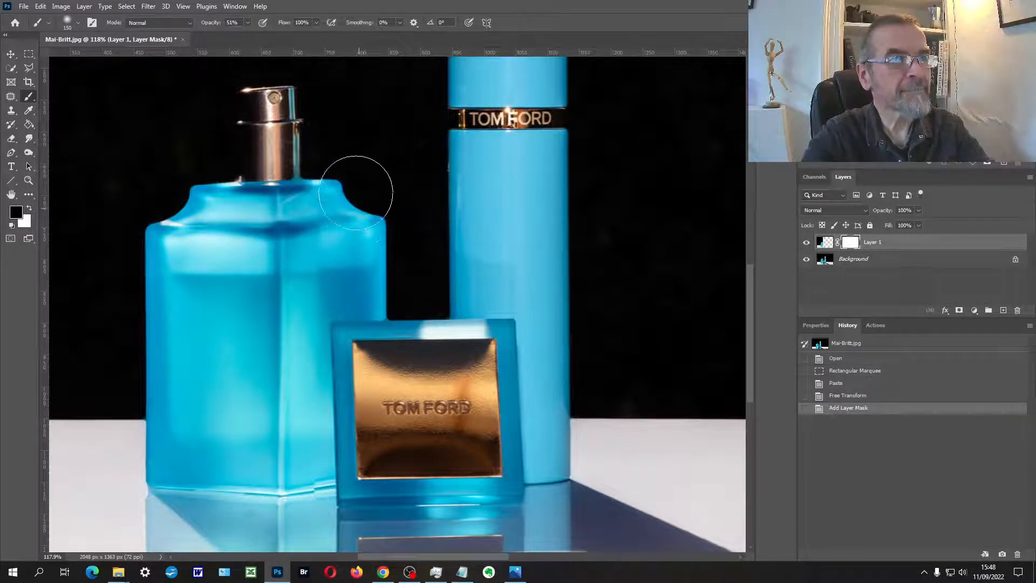
mouse_move(340, 219)
mouse_down()
mouse_move(380, 251)
mouse_move(364, 278)
mouse_move(311, 309)
mouse_move(350, 299)
mouse_move(350, 269)
mouse_move(314, 243)
mouse_move(377, 232)
mouse_up()
Step: Set the brush opacity to 100% and paint black on the mask along the seam between the bottle and the square cap
key(x)
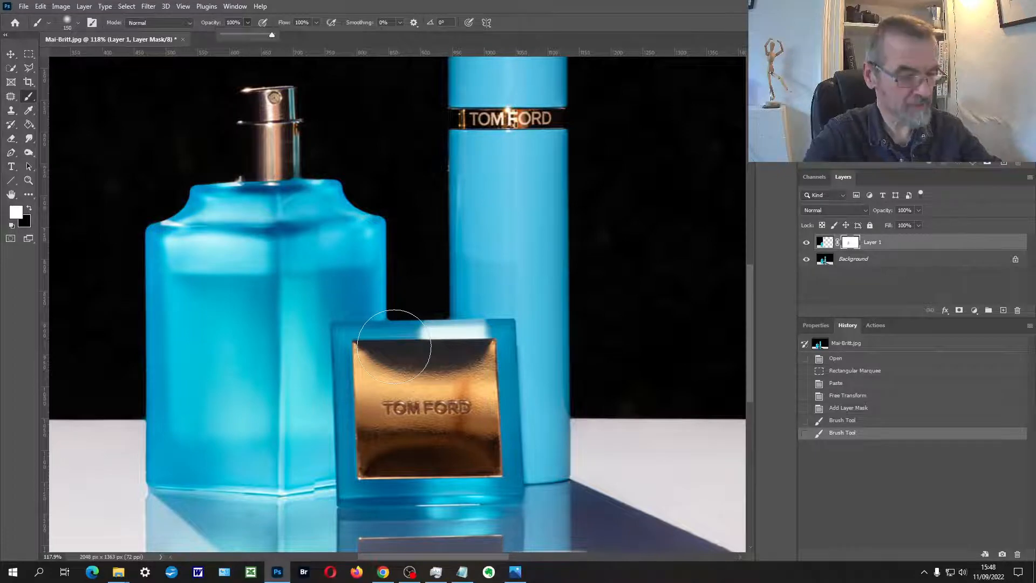
key(x)
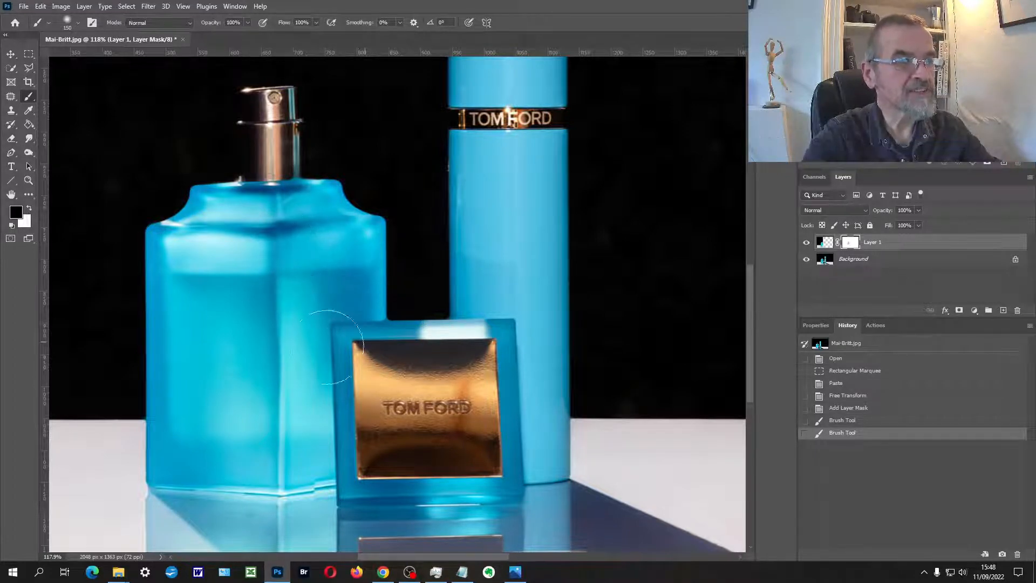
mouse_move(327, 347)
mouse_down()
mouse_move(314, 520)
mouse_move(393, 332)
mouse_move(314, 423)
mouse_move(400, 392)
mouse_up()
key(space)
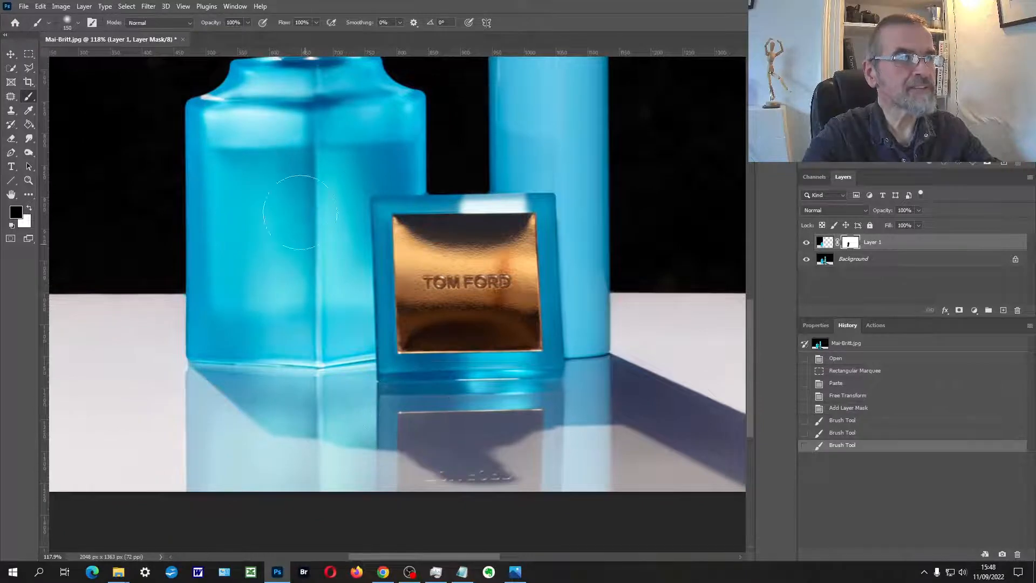
mouse_move(301, 212)
mouse_down()
mouse_move(296, 178)
mouse_move(313, 412)
mouse_up()
key(space)
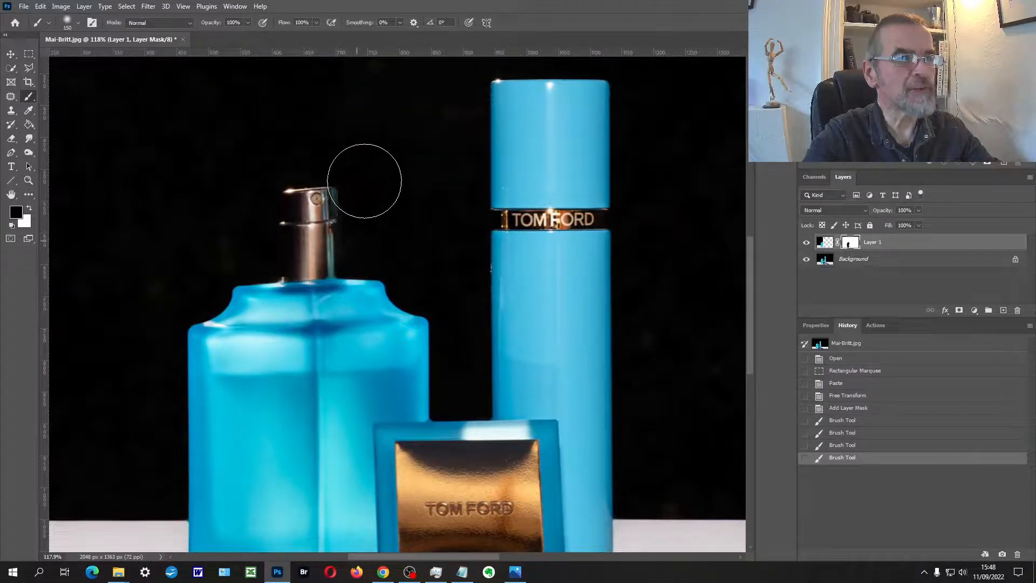
Step: Try masking beside the spray nozzle, undo that stroke, and paint black on the mask down the bottle's right shoulder and side
mouse_move(364, 181)
mouse_down()
mouse_move(380, 314)
mouse_move(394, 230)
mouse_move(385, 400)
mouse_up()
key(ctrl+z)
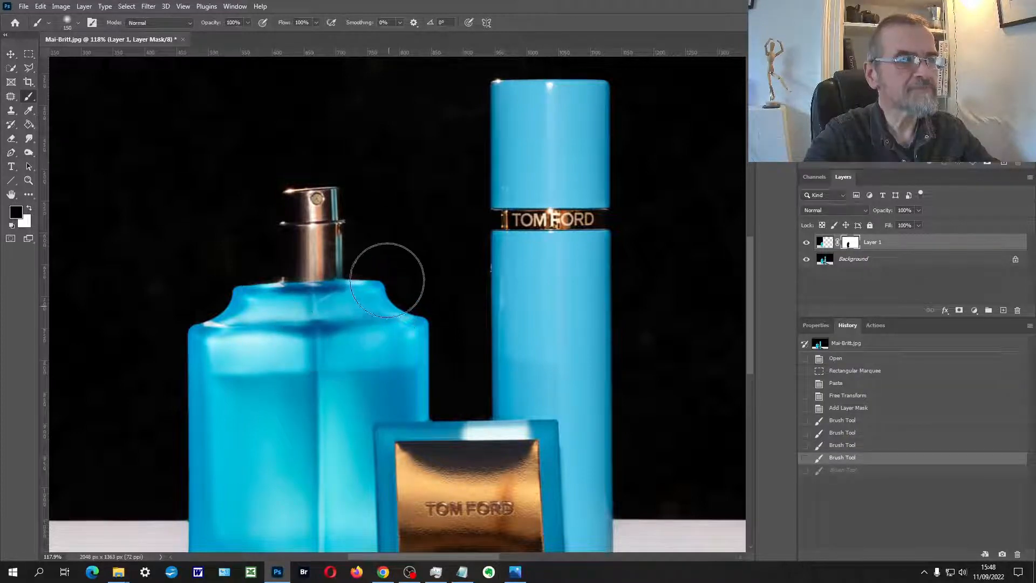
mouse_move(388, 280)
mouse_down()
mouse_move(407, 328)
mouse_move(339, 425)
mouse_up()
Step: Select the whole canvas, copy all visible layers merged, and paste the result as a new layer on top
scroll(382, 426, down, 4)
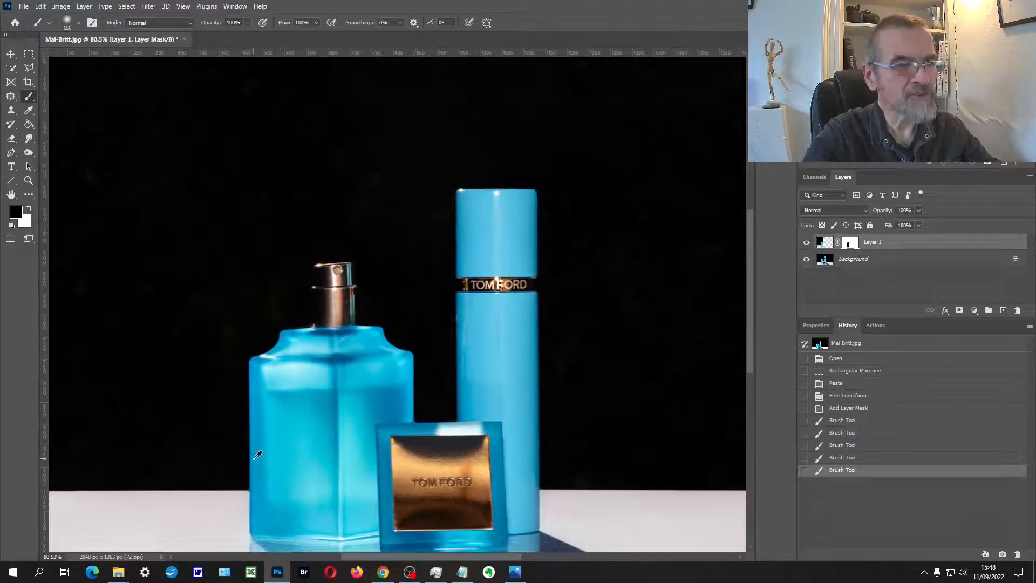
scroll(258, 455, down, 3)
drag(416, 442, 420, 329)
key(ctrl+a)
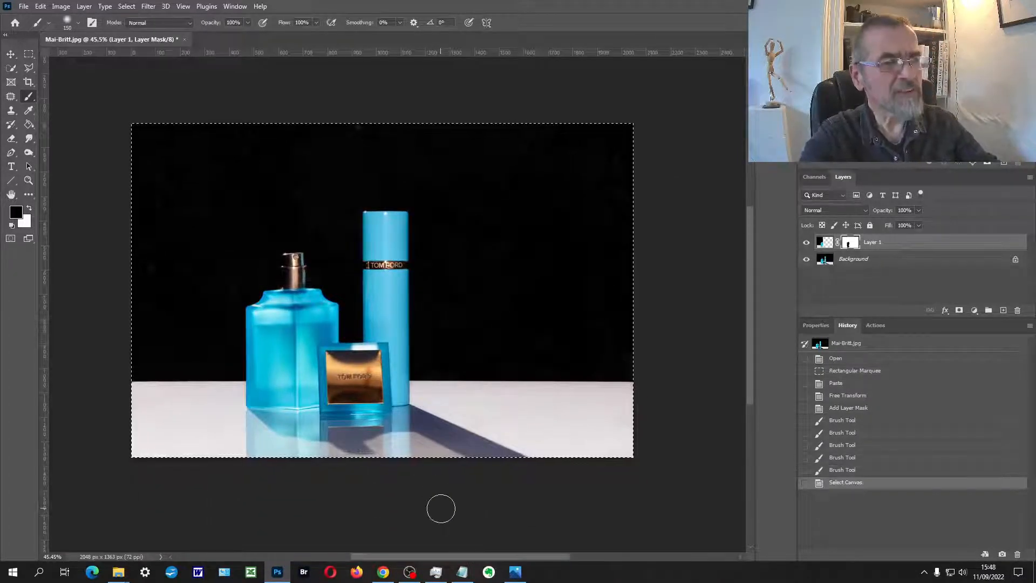
key(ctrl+shift+c)
key(ctrl+v)
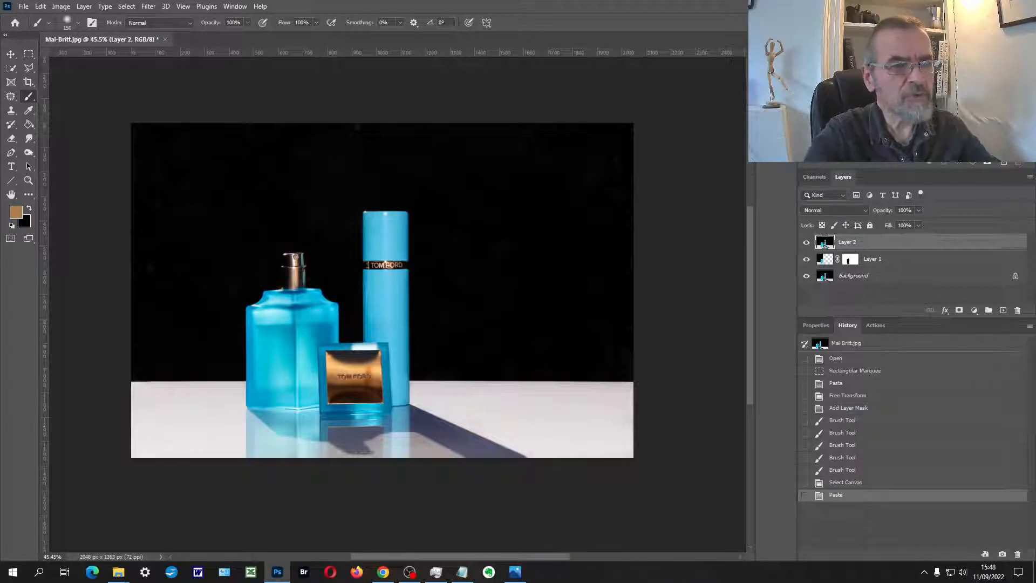
Step: Sample the white table's colour in the foreground colour picker, compare nearby shades, and cancel without changing the foreground colour
click(14, 215)
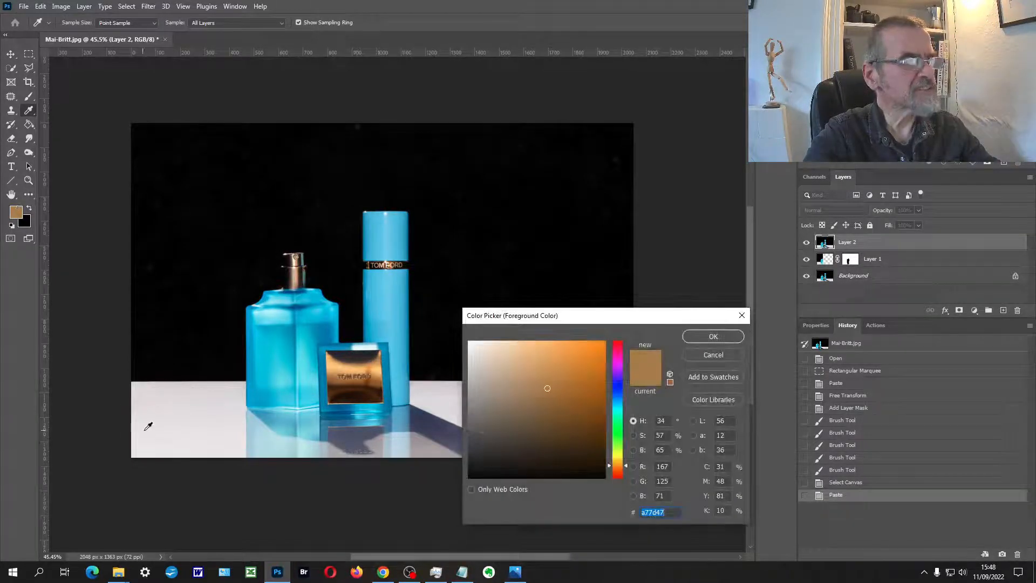
click(186, 408)
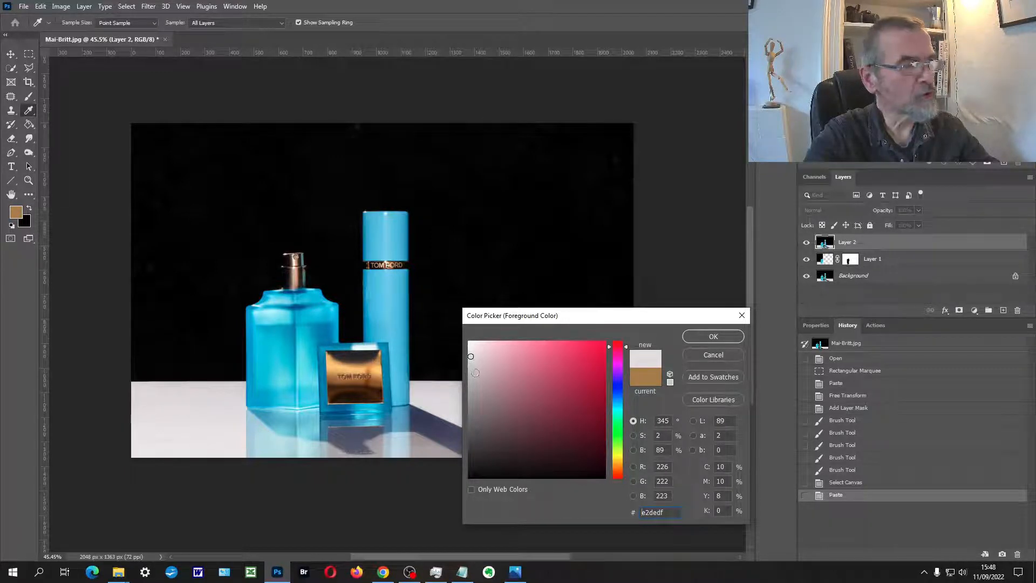
click(479, 359)
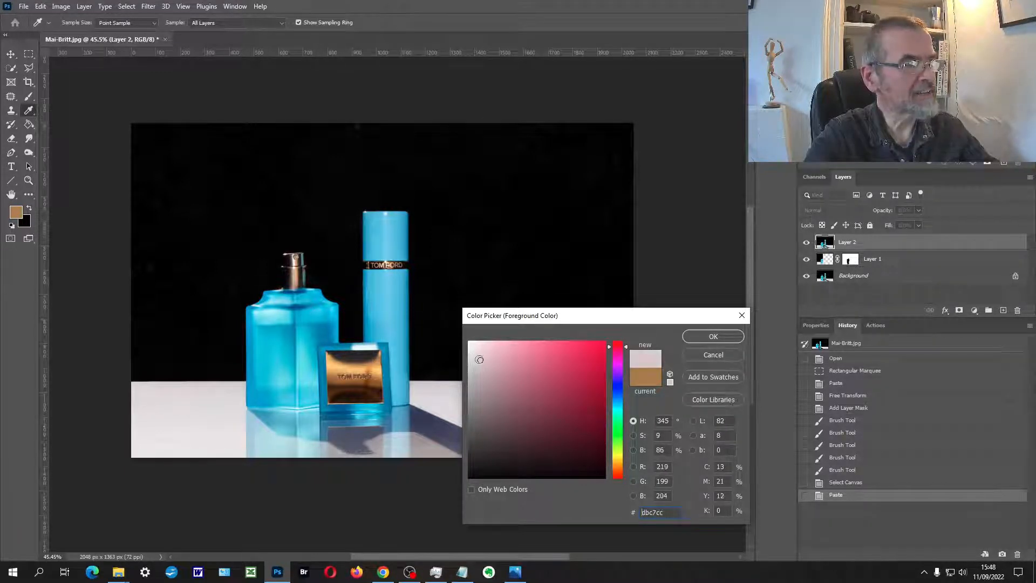
click(473, 359)
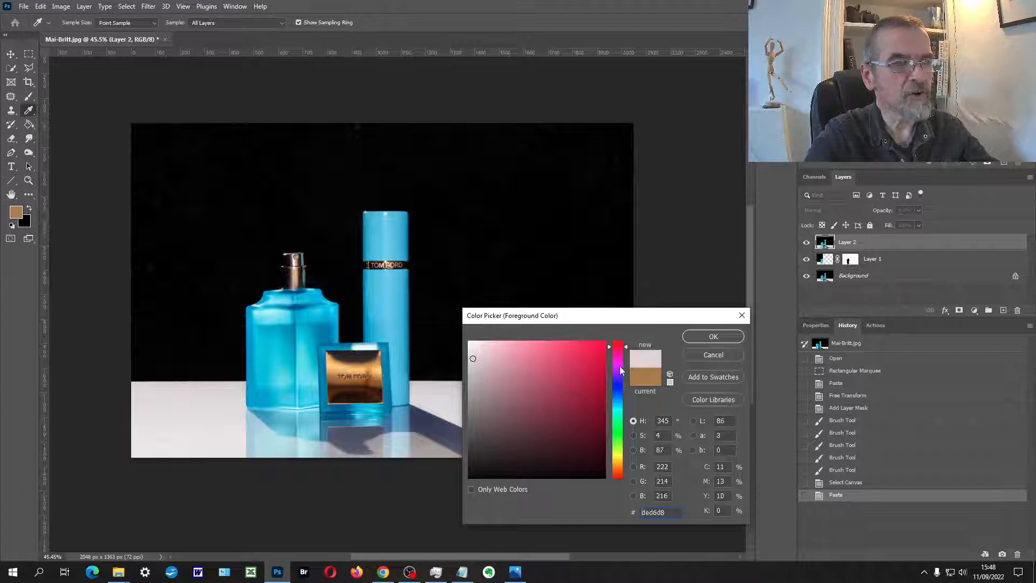
click(713, 354)
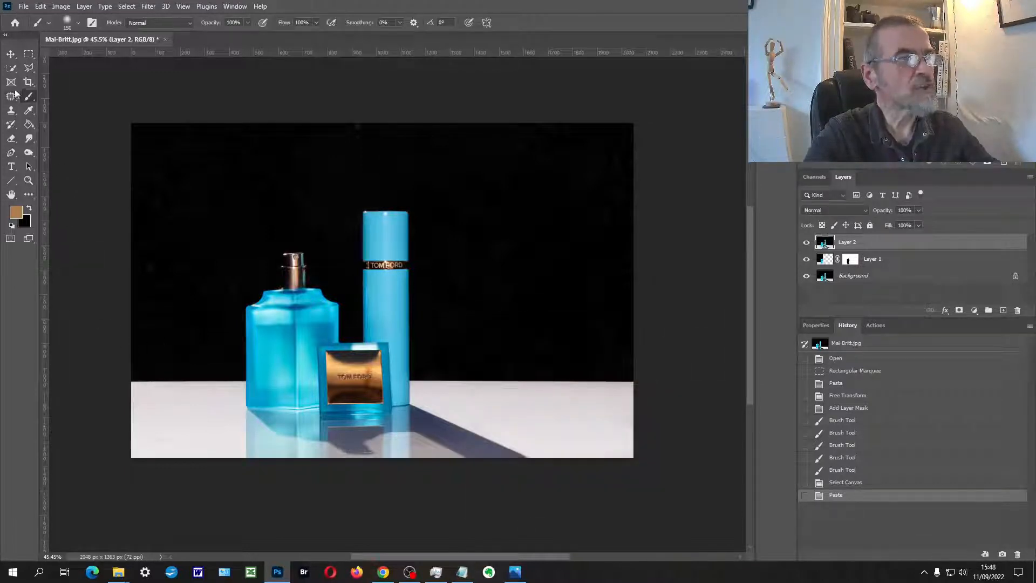
Step: Quick-select the white table on both sides of the bottles, leaving out the shadow and reflections
click(12, 72)
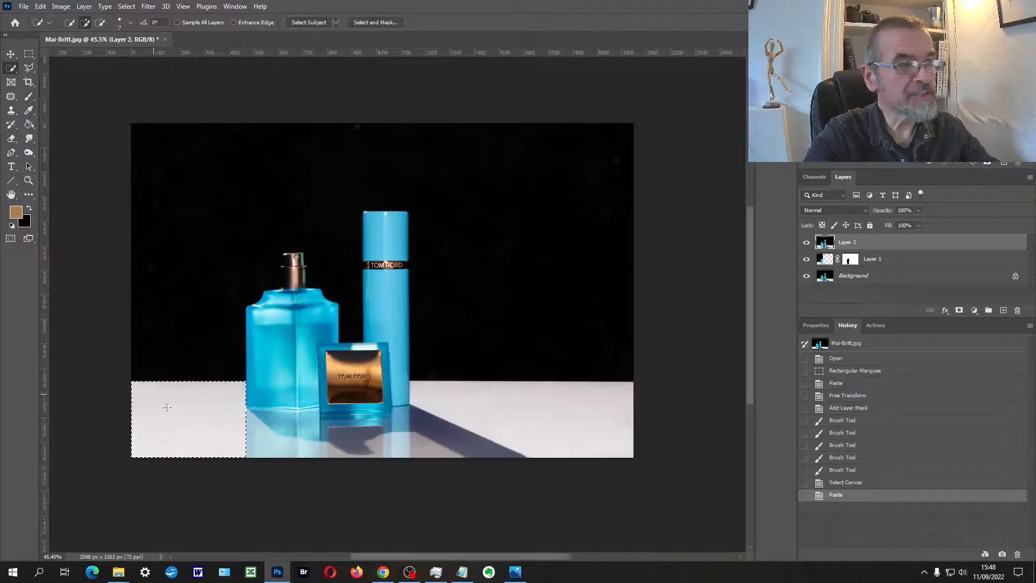
drag(180, 419, 184, 419)
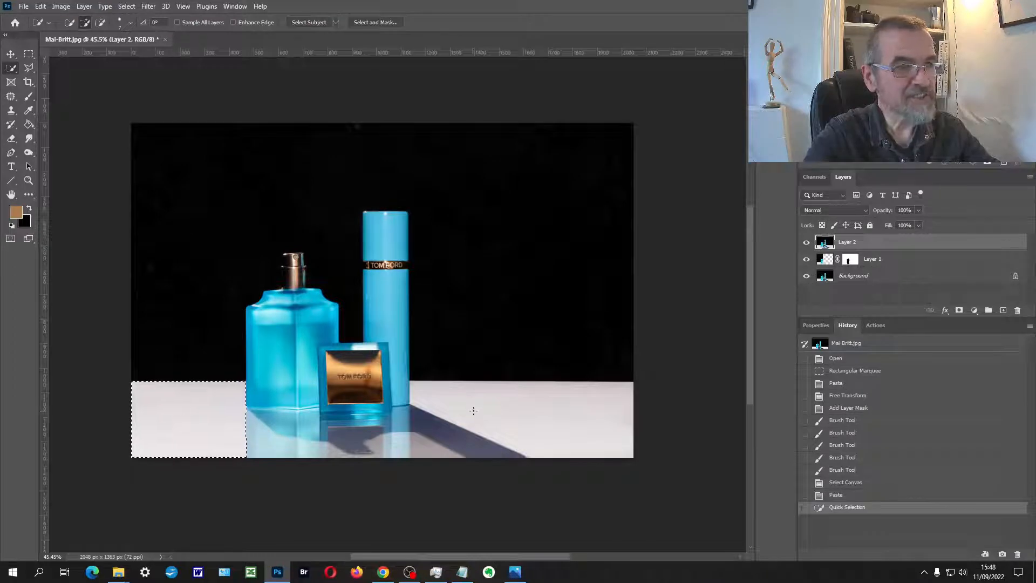
drag(474, 411, 564, 417)
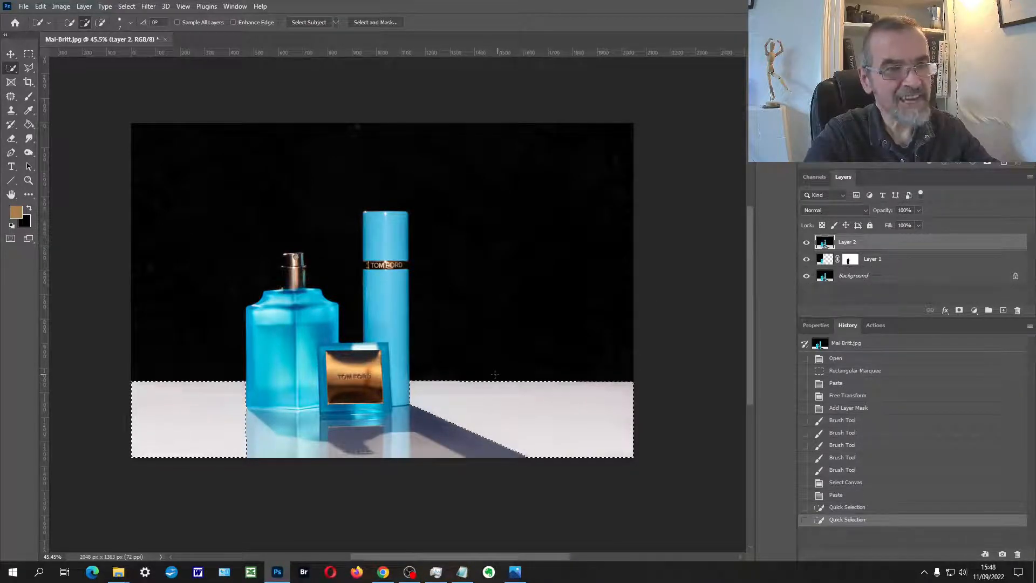
Step: Add a Levels adjustment layer for the selected table and set its white input level to 172
click(974, 311)
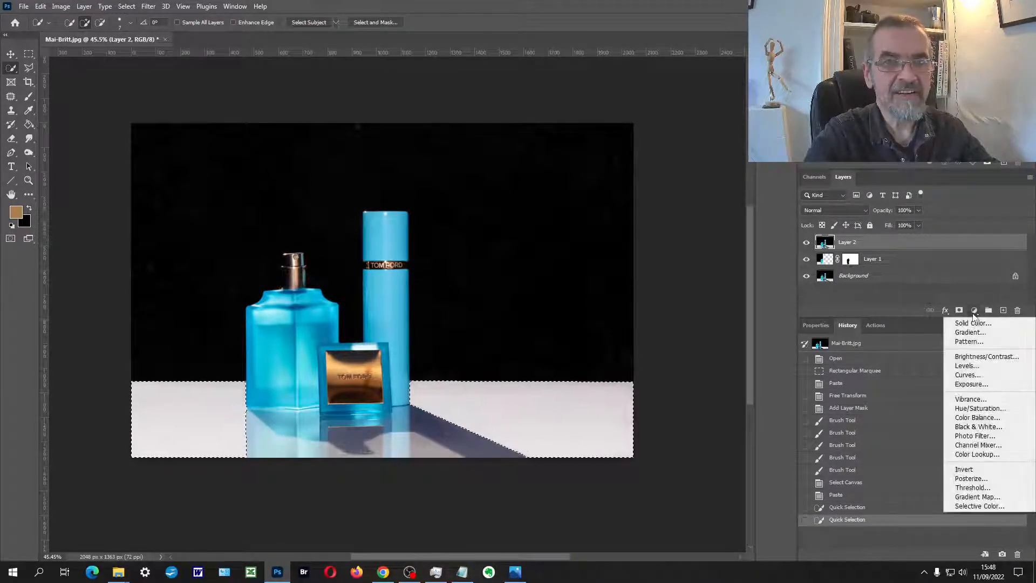
click(973, 366)
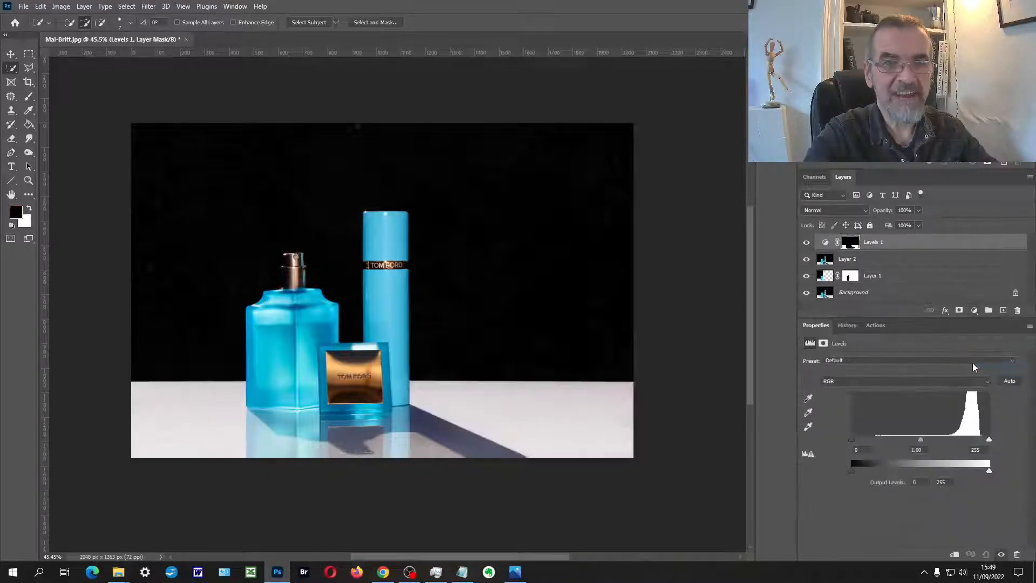
drag(988, 441, 947, 441)
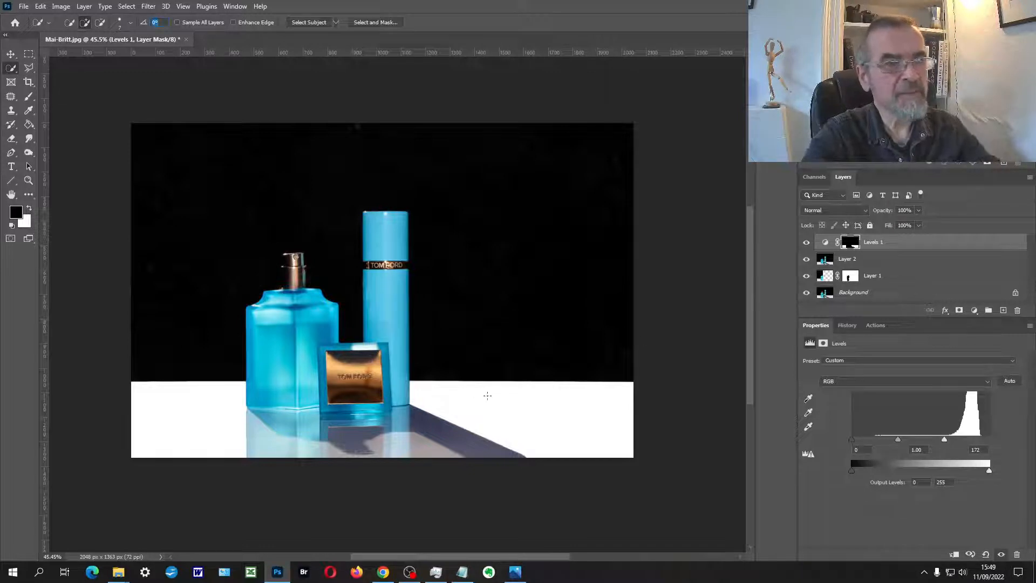
Step: Toggle the Levels 1 layer's visibility to compare the table before and after the adjustment
click(807, 244)
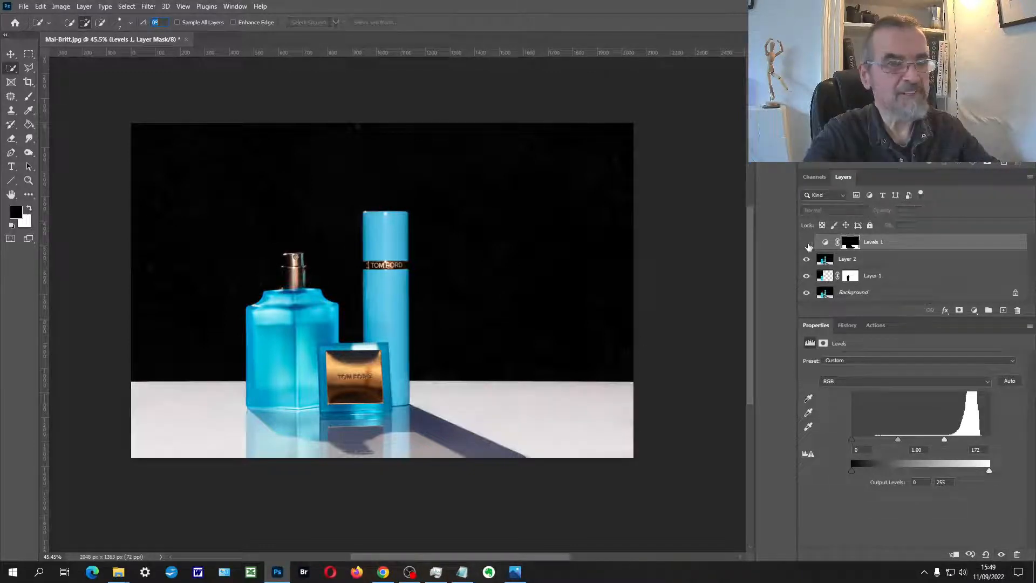
click(807, 244)
click(807, 244)
click(808, 244)
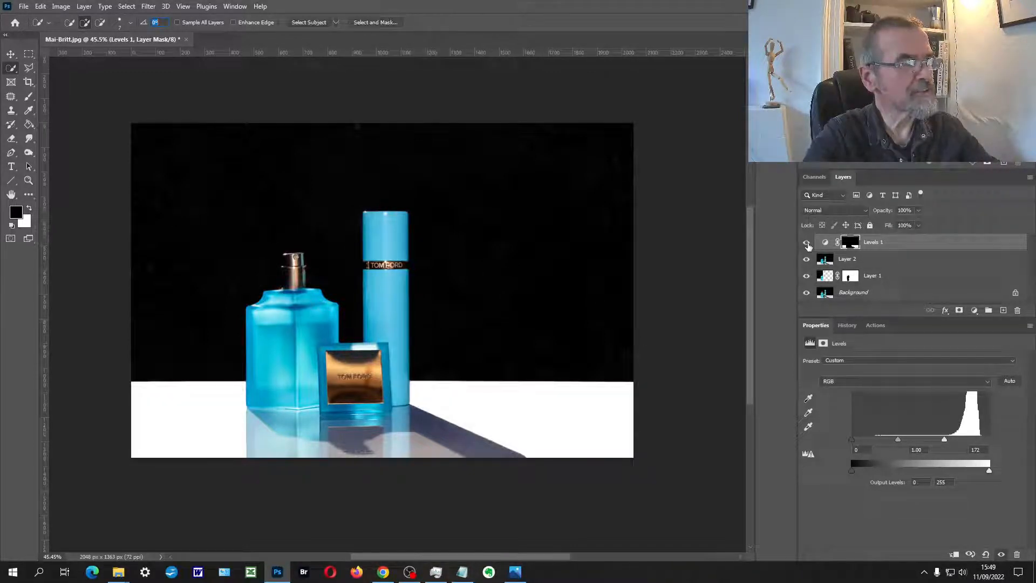
Step: Quick-select the black background on Layer 2 and refine the selection edge so the metal spray nozzle is excluded
click(848, 260)
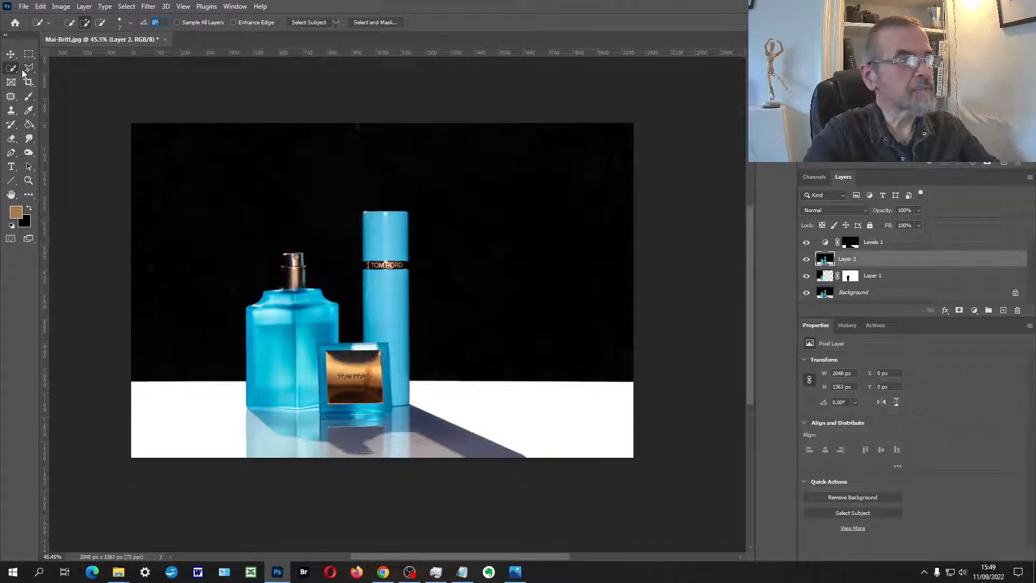
mouse_move(215, 164)
mouse_down()
mouse_move(250, 179)
mouse_move(299, 172)
mouse_up()
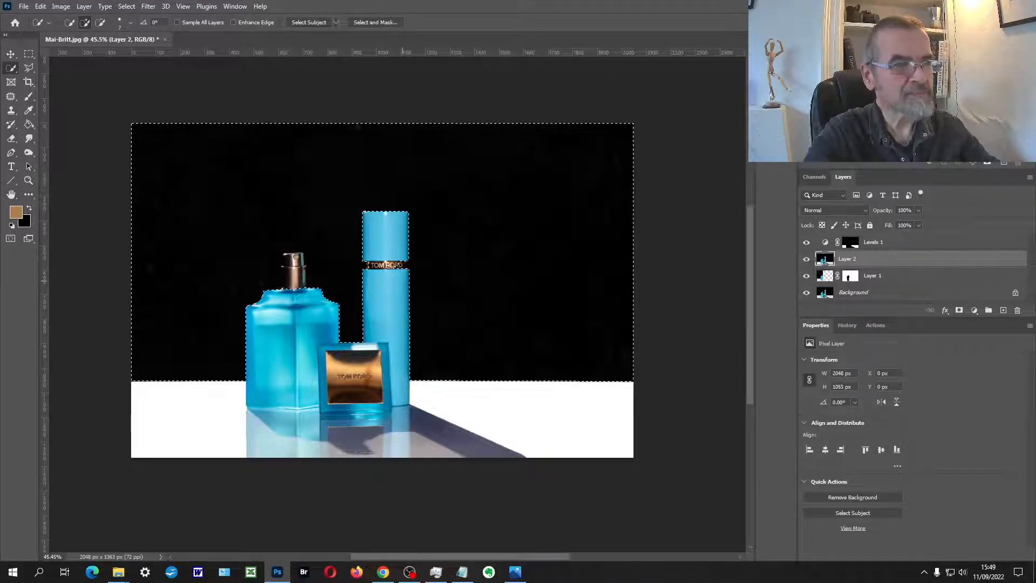
scroll(311, 273, up, 5)
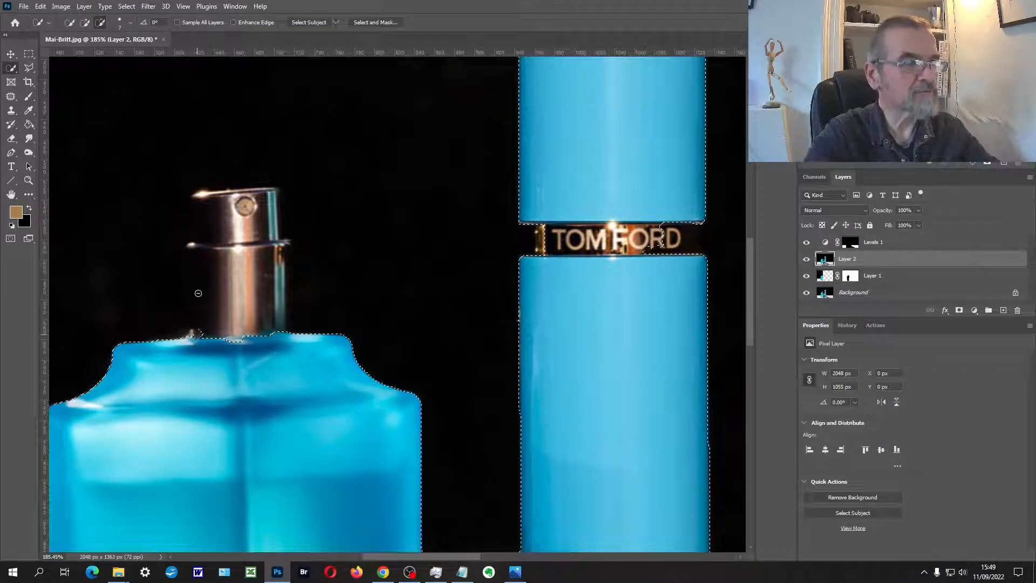
mouse_move(198, 293)
mouse_down()
mouse_move(201, 217)
mouse_move(266, 190)
mouse_move(280, 237)
mouse_move(229, 236)
mouse_move(211, 270)
mouse_move(184, 243)
mouse_move(224, 214)
mouse_up()
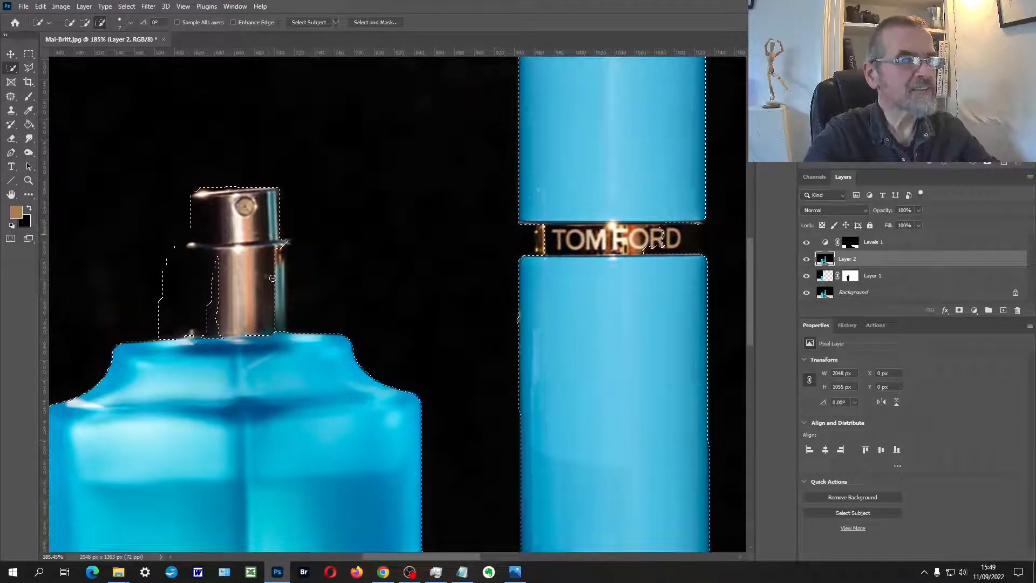
drag(272, 278, 275, 331)
mouse_move(164, 268)
mouse_down()
mouse_move(163, 331)
mouse_move(213, 276)
mouse_move(211, 306)
mouse_move(218, 257)
mouse_up()
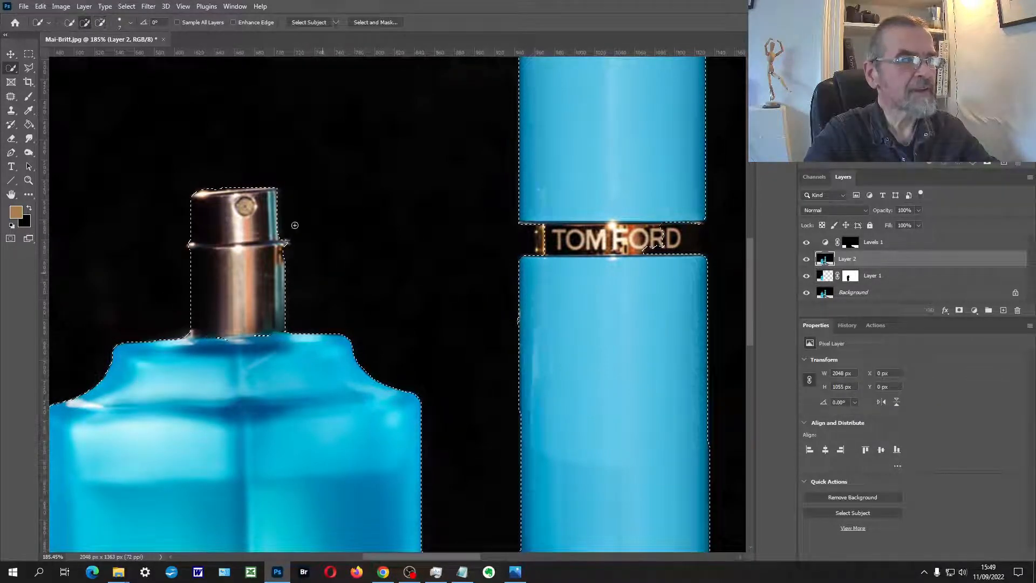
drag(281, 207, 273, 284)
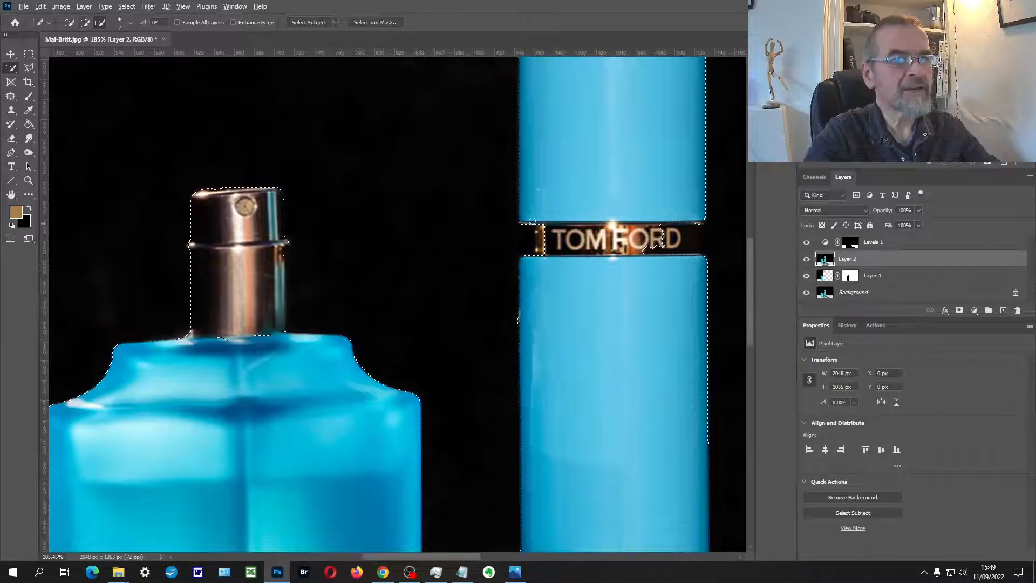
Step: Subtract the tall bottle's black TOM FORD band from the background selection
drag(541, 236, 534, 261)
drag(661, 238, 693, 252)
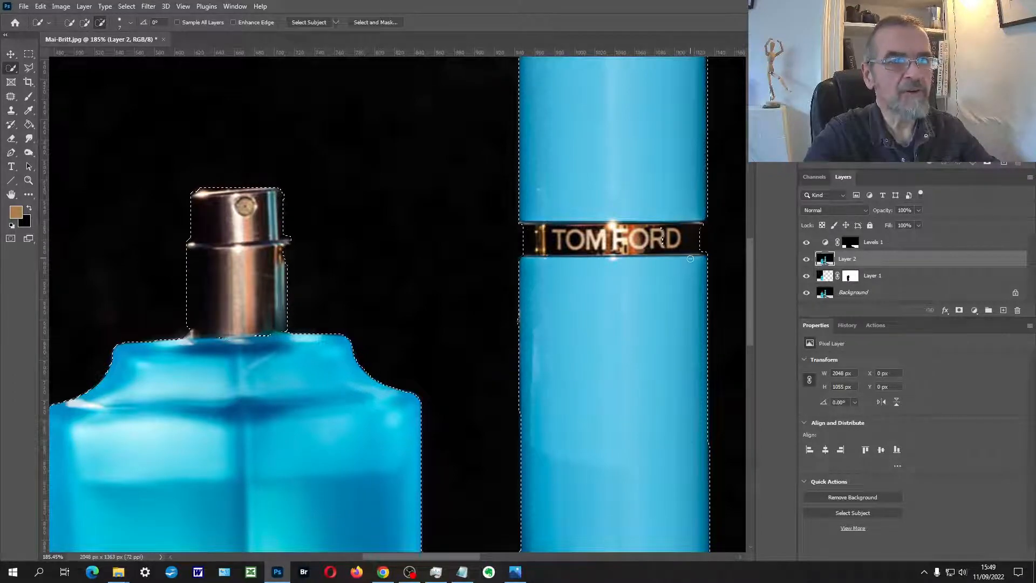
scroll(587, 365, down, 5)
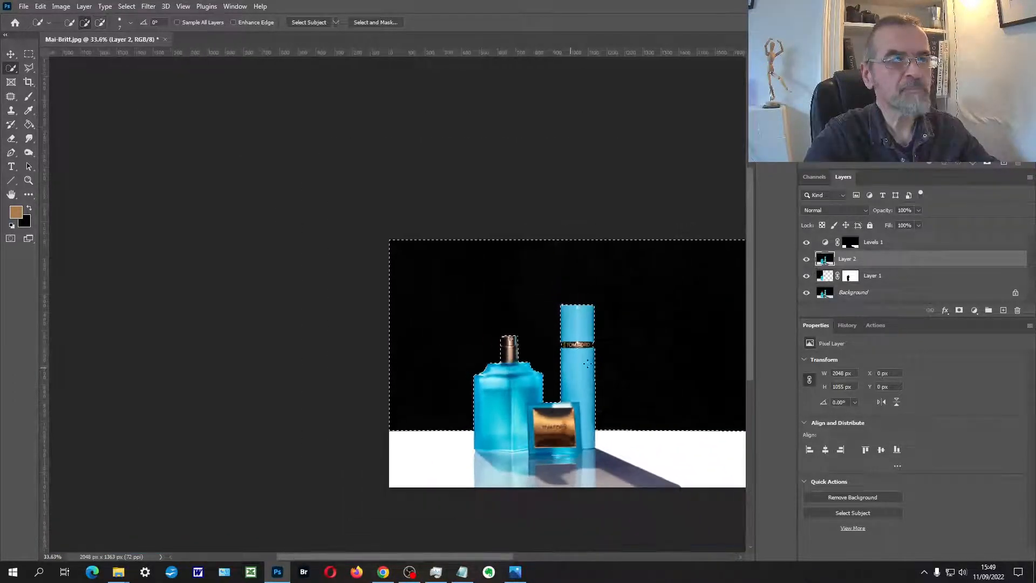
drag(598, 346, 438, 277)
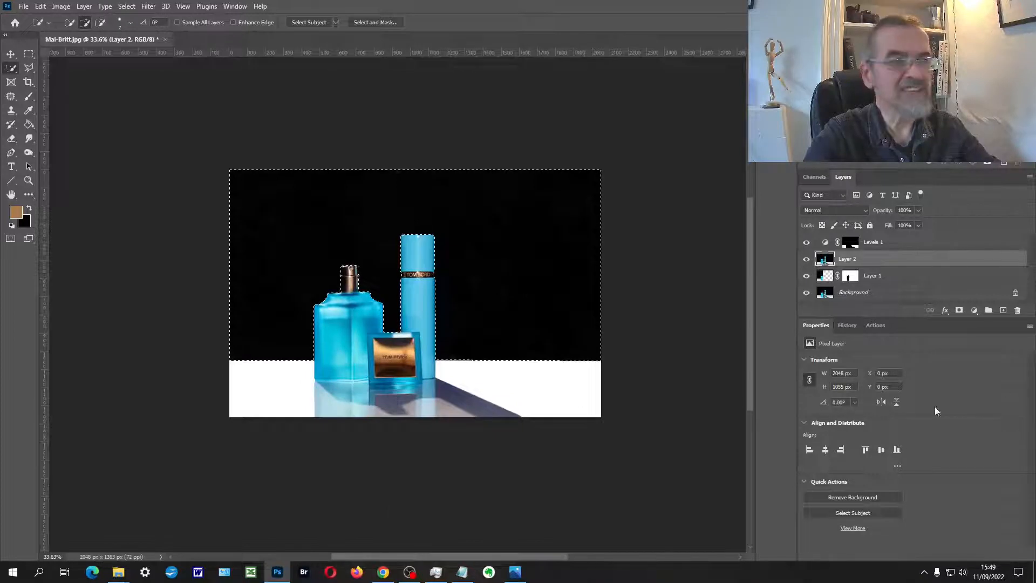
Step: Add a Levels adjustment layer for the selected background and set its black input level to 161
click(975, 310)
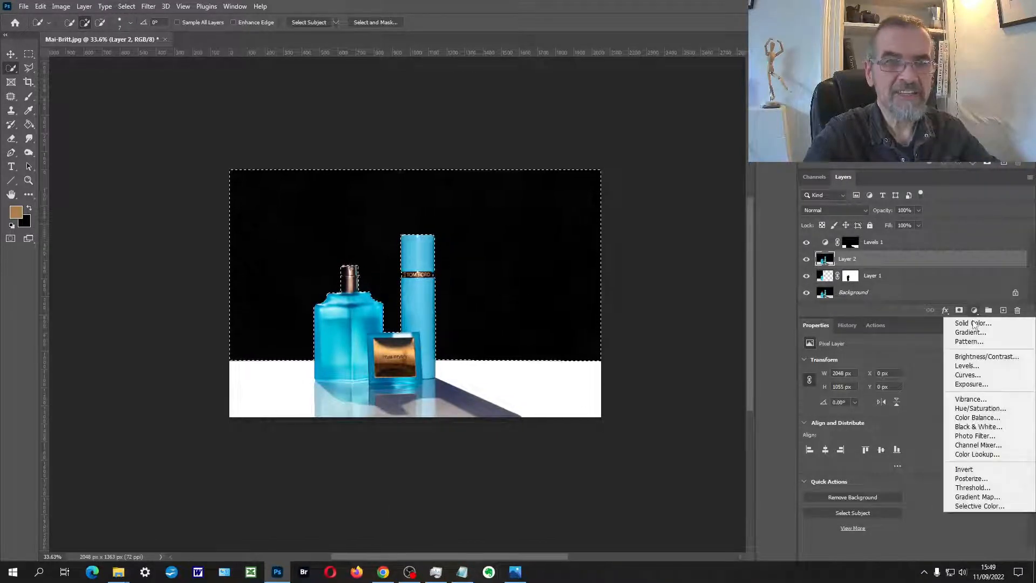
click(965, 366)
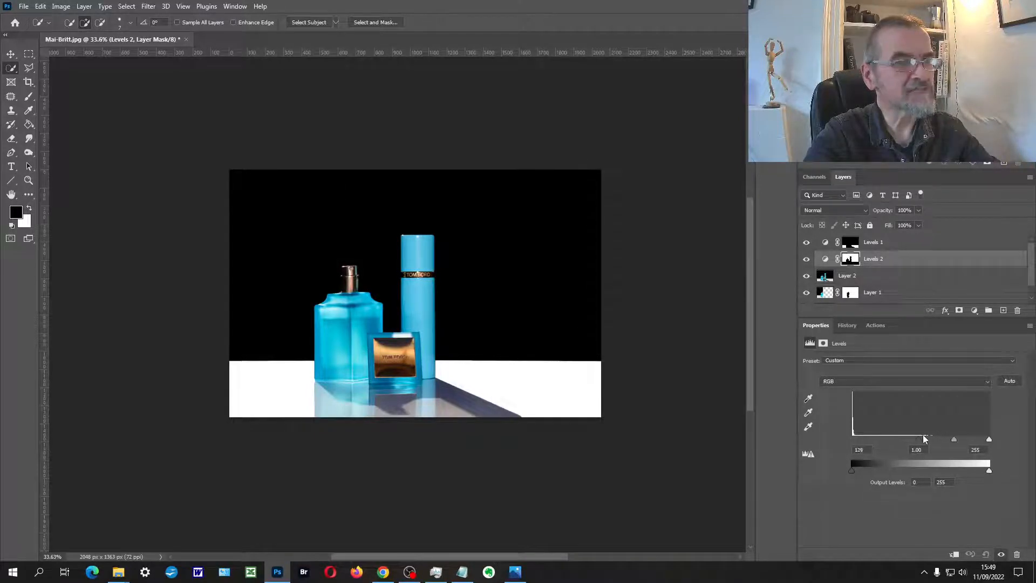
drag(923, 435, 939, 438)
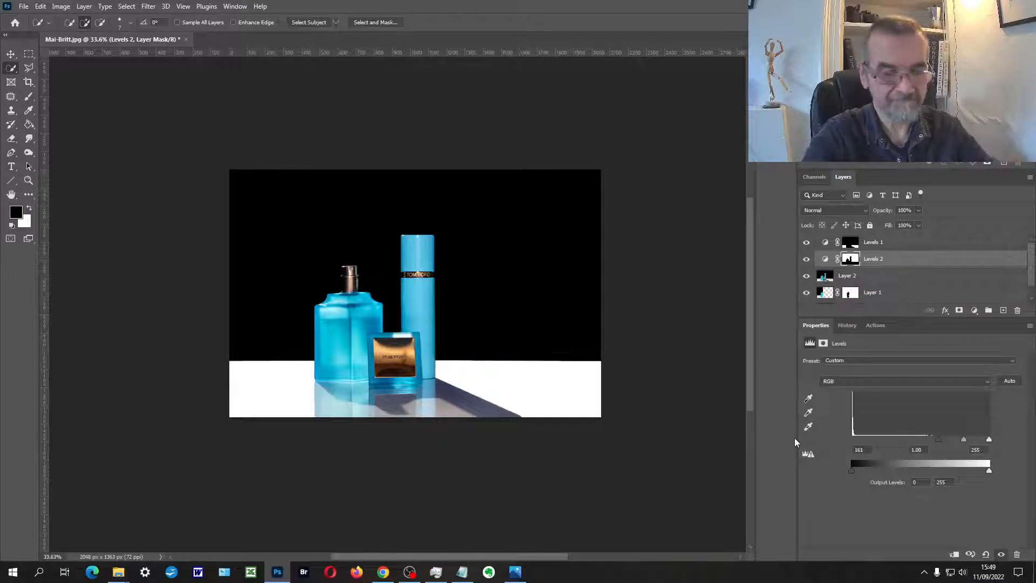
key(Return)
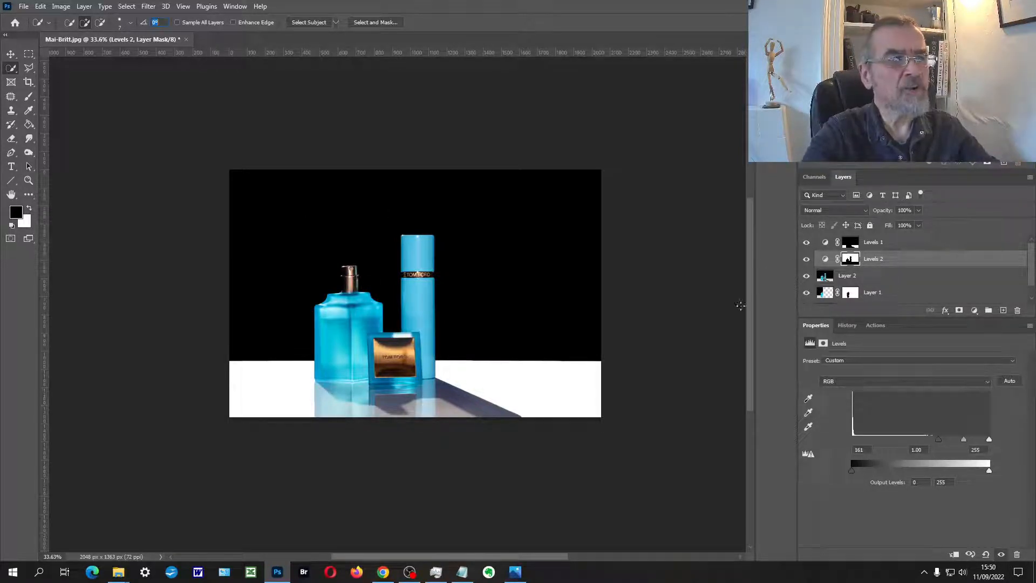
Step: Hide and show the Levels 1 and Levels 2 layers to compare the photo with and without the adjustments
click(807, 242)
click(806, 259)
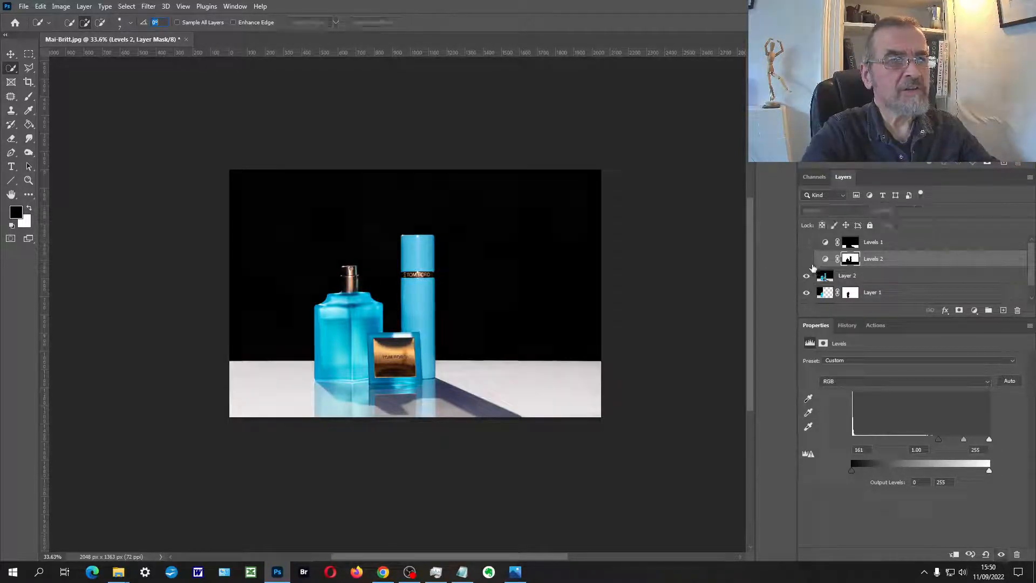
click(807, 258)
click(816, 247)
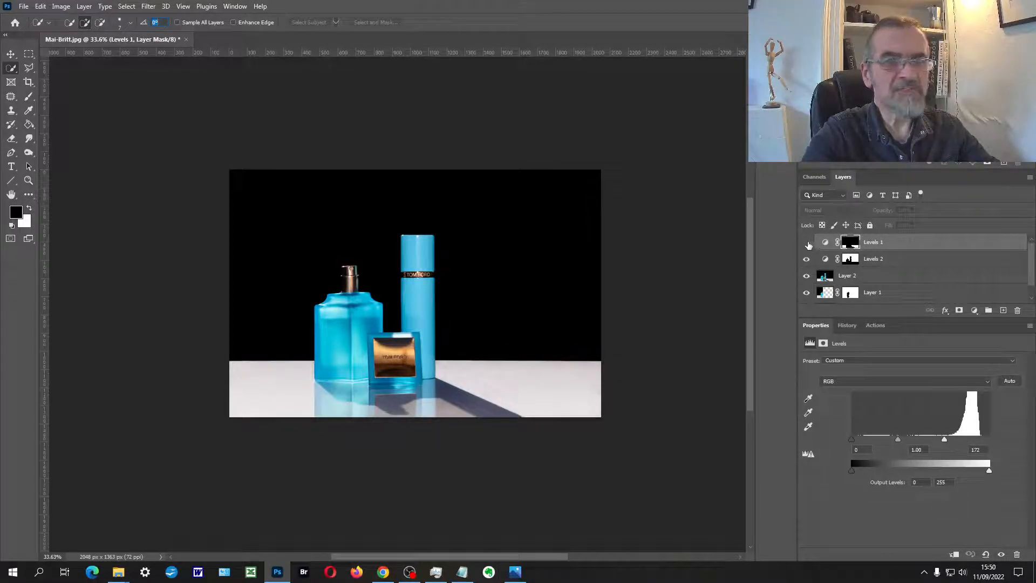
click(807, 243)
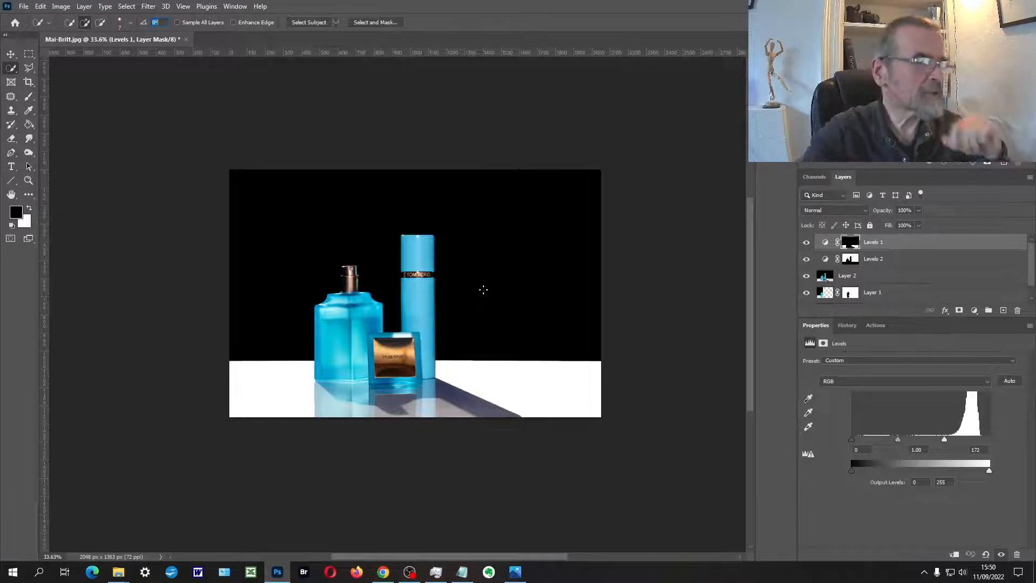
Step: Start the Crop tool on the photo and stamp all visible layers into a new layer above Levels 1
click(28, 182)
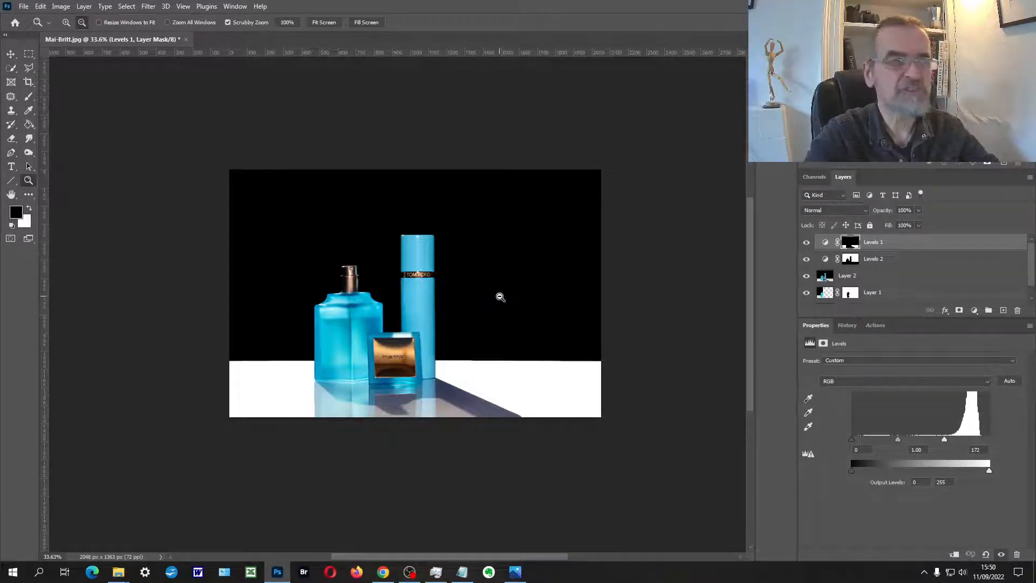
alt+click(494, 269)
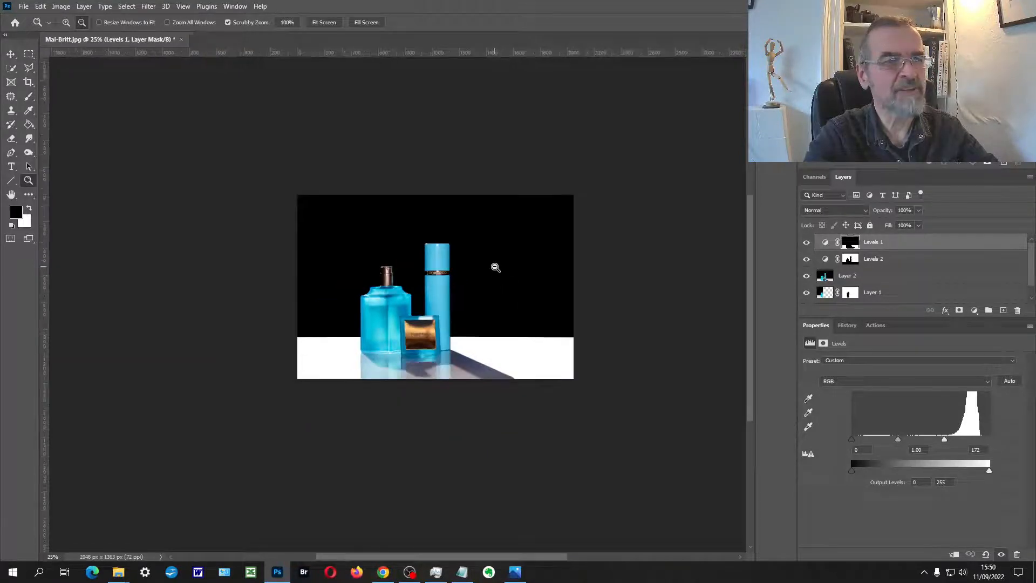
alt+click(496, 267)
drag(493, 280, 229, 369)
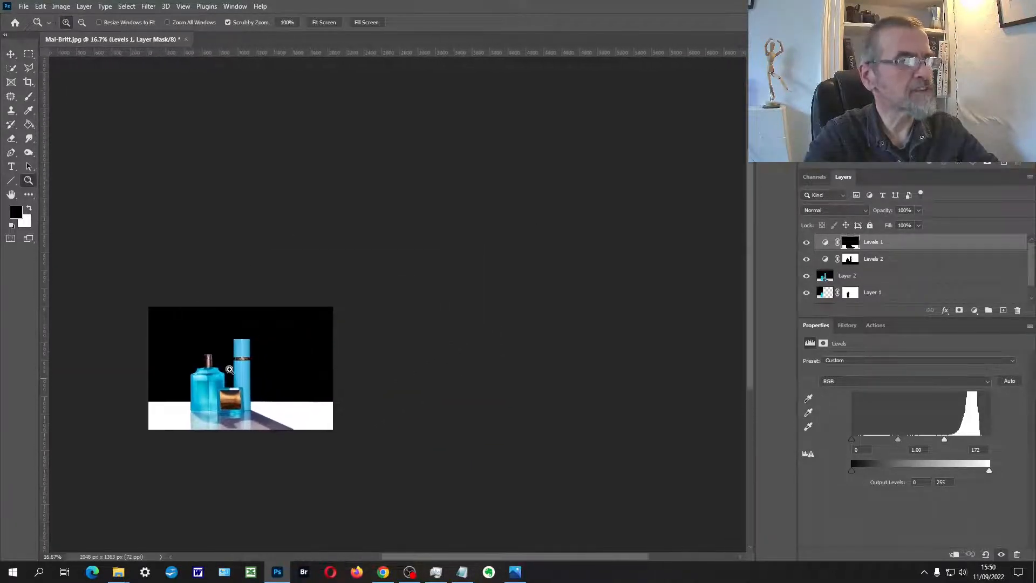
click(29, 82)
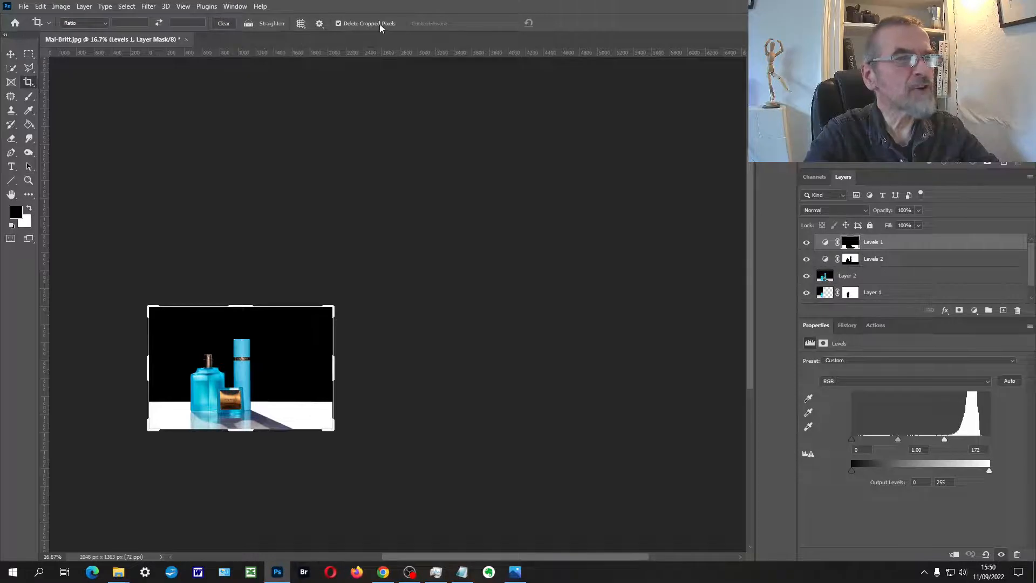
click(902, 251)
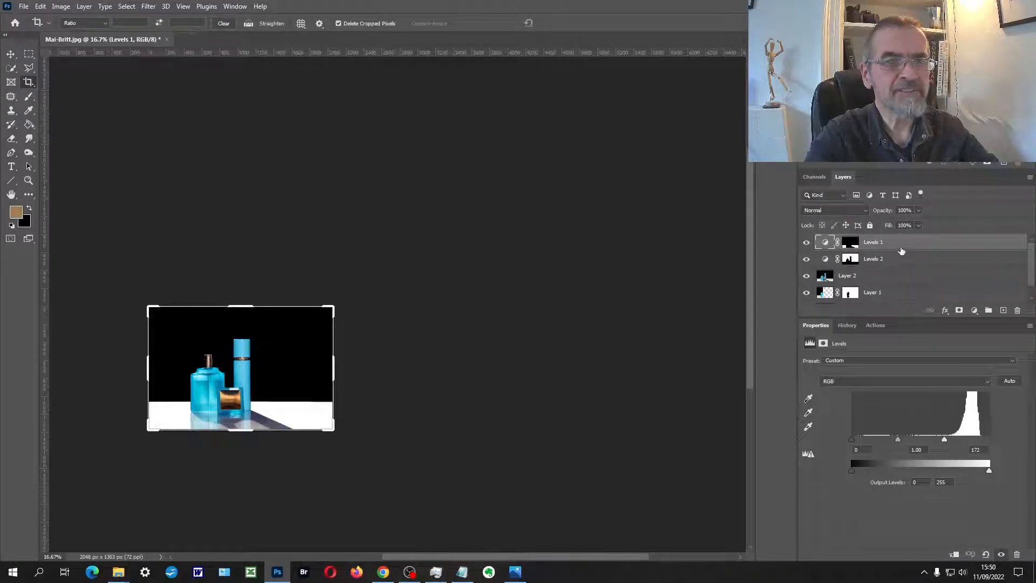
key(ctrl+shift+alt+e)
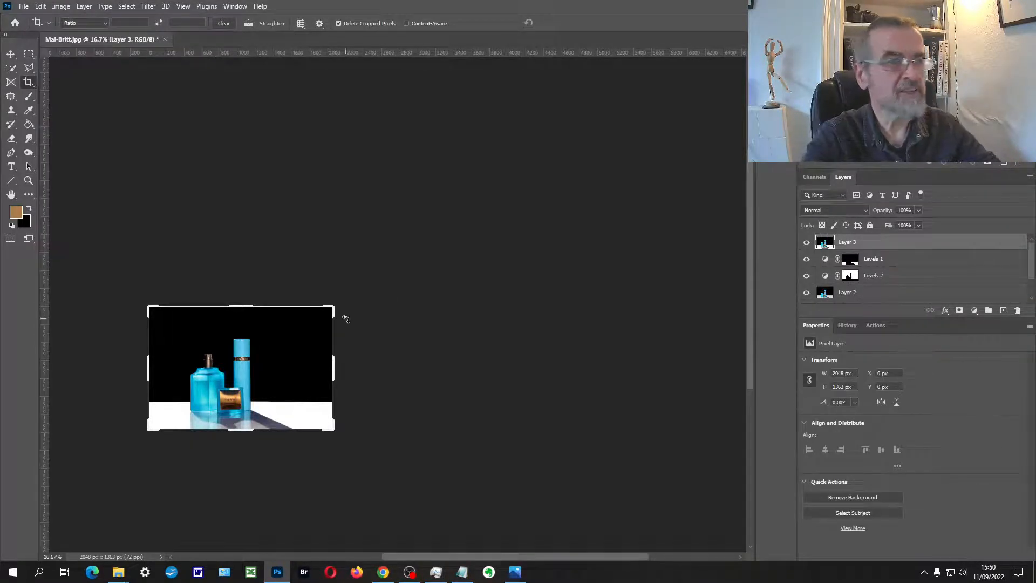
Step: Try to enlarge the canvas to about 3613 × 2324 px around the perfume photo with an ordinary crop
drag(337, 306, 399, 273)
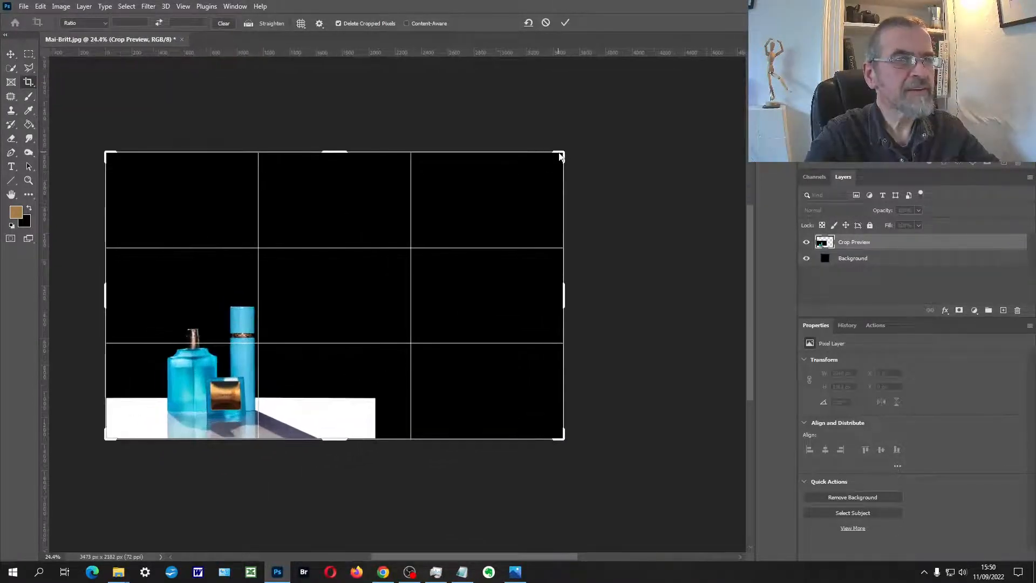
drag(562, 152, 569, 142)
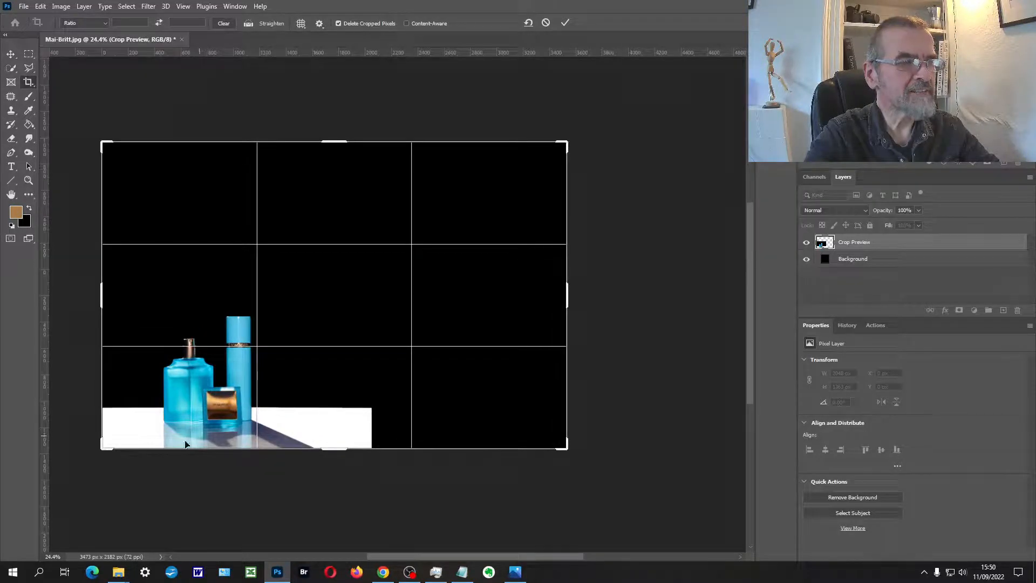
drag(104, 445, 99, 446)
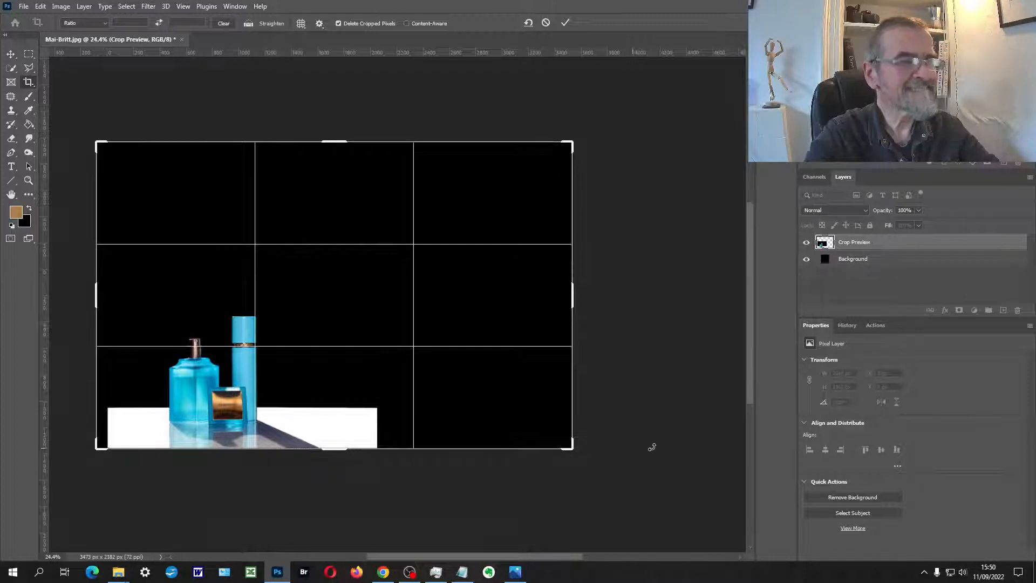
key(Return)
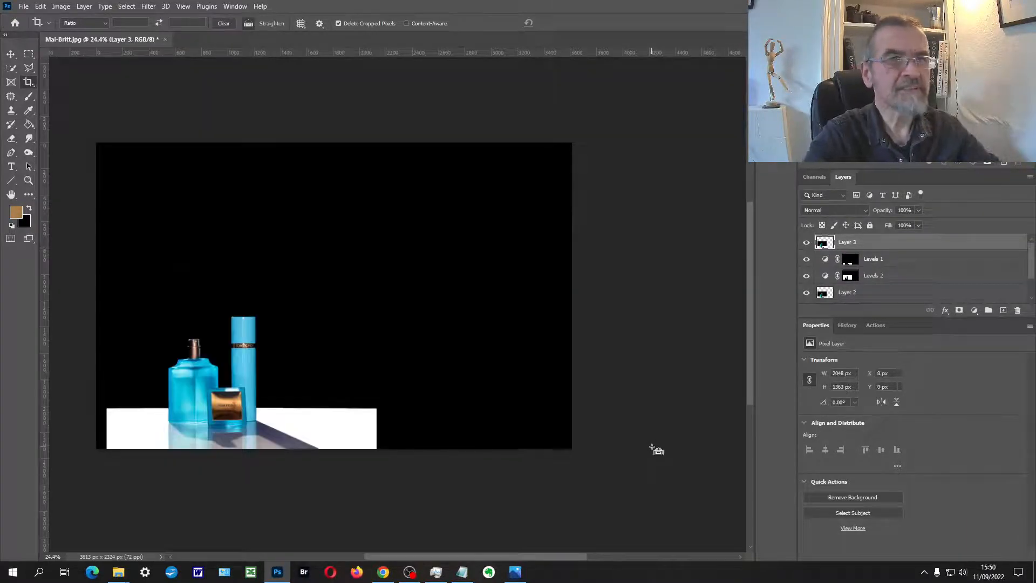
Step: Extend the canvas upward and to both sides with a Content-Aware crop, to about 3508 × 2040 px
click(303, 230)
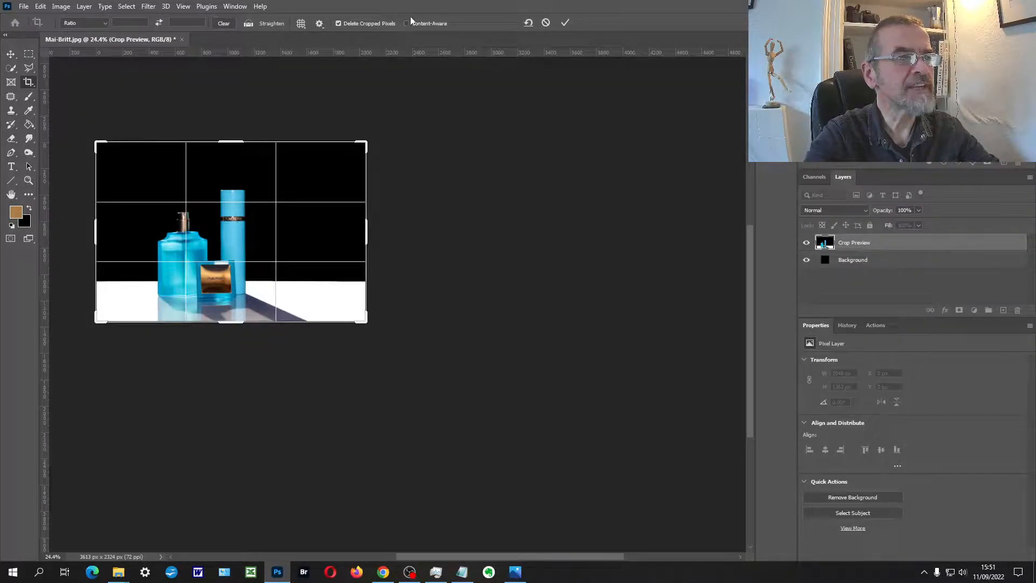
click(407, 24)
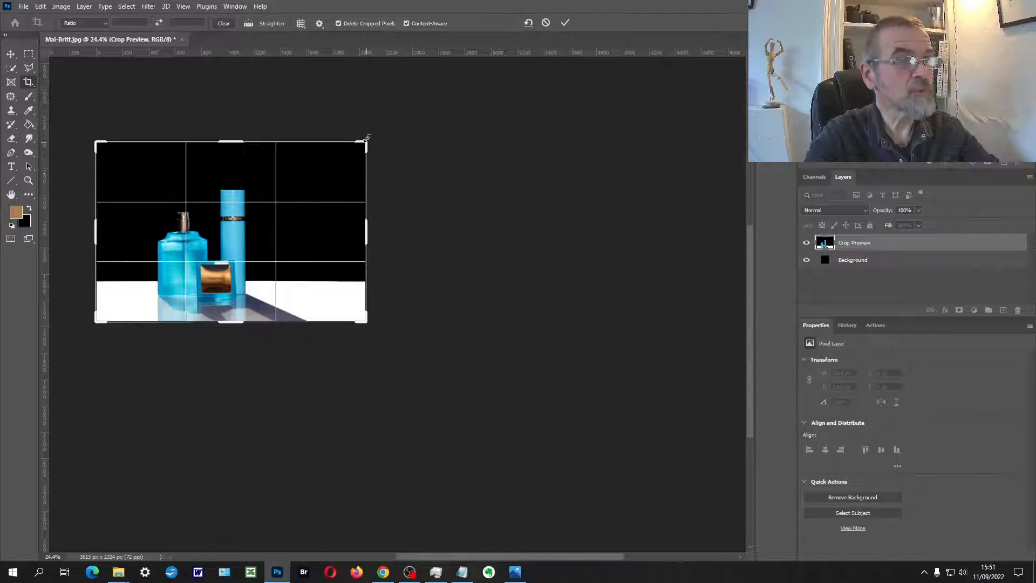
scroll(301, 244, down, 2)
scroll(301, 245, up, 3)
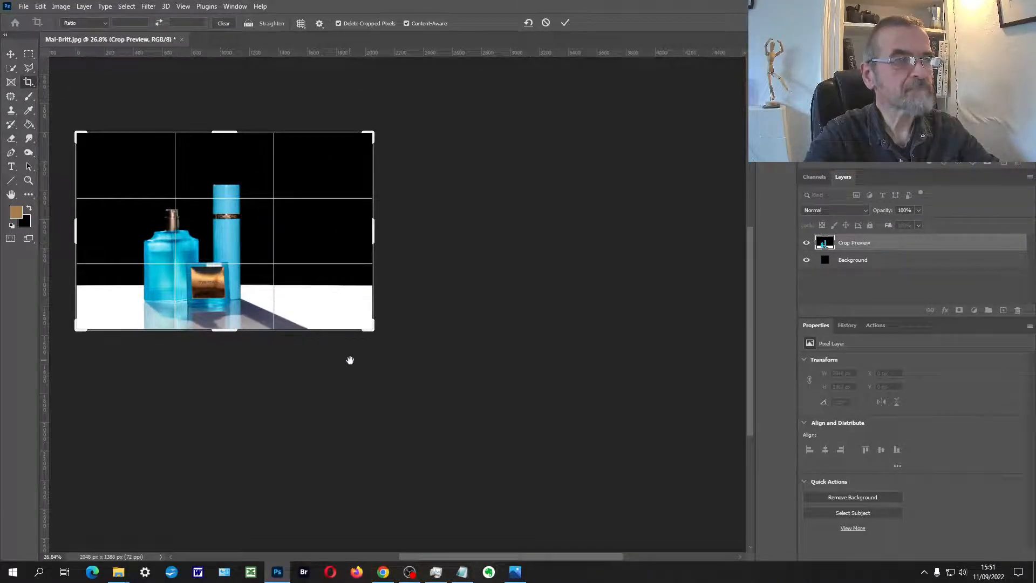
drag(318, 278, 405, 338)
drag(439, 258, 536, 214)
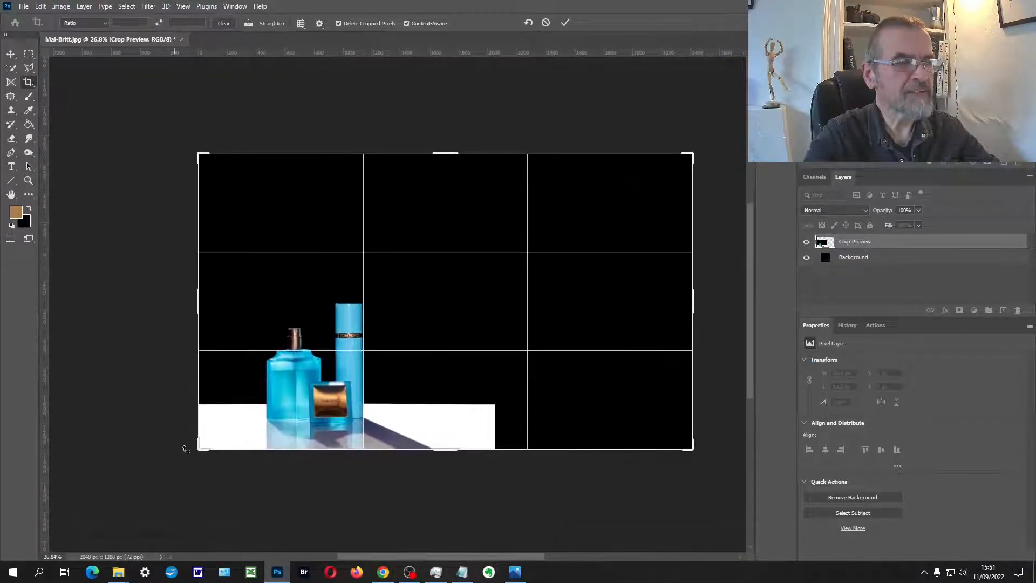
drag(196, 449, 190, 449)
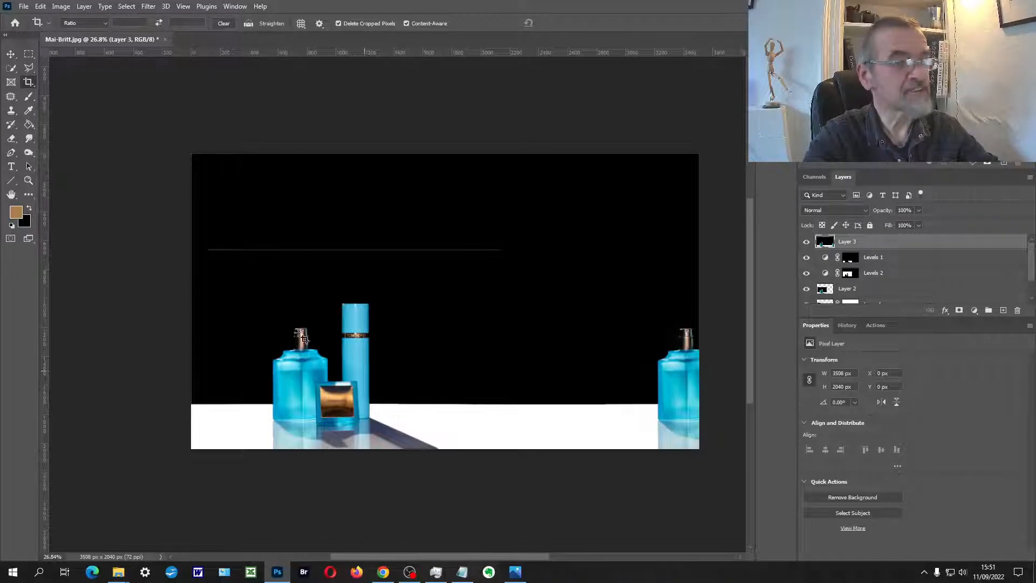
Step: Remove the duplicate bottle at the right edge of the extended photo with the Patch tool
click(9, 98)
mouse_move(711, 323)
mouse_down()
mouse_move(646, 452)
mouse_move(736, 363)
mouse_move(689, 397)
mouse_move(636, 389)
mouse_up()
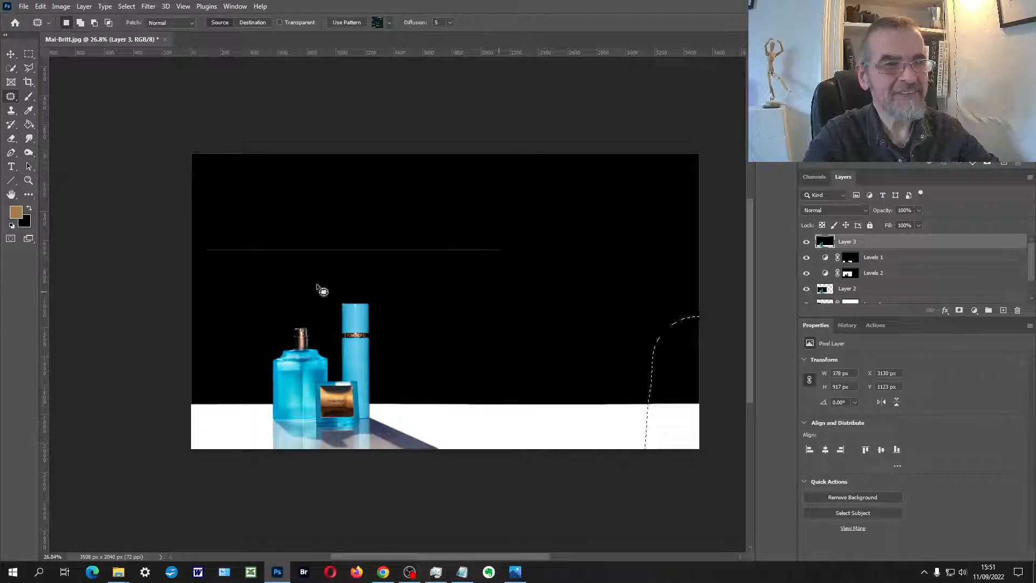
Step: Try to patch out the thin horizontal line in the black background above the bottles
mouse_move(200, 240)
mouse_down()
mouse_move(326, 269)
mouse_move(477, 240)
mouse_move(202, 246)
mouse_up()
drag(301, 229, 311, 209)
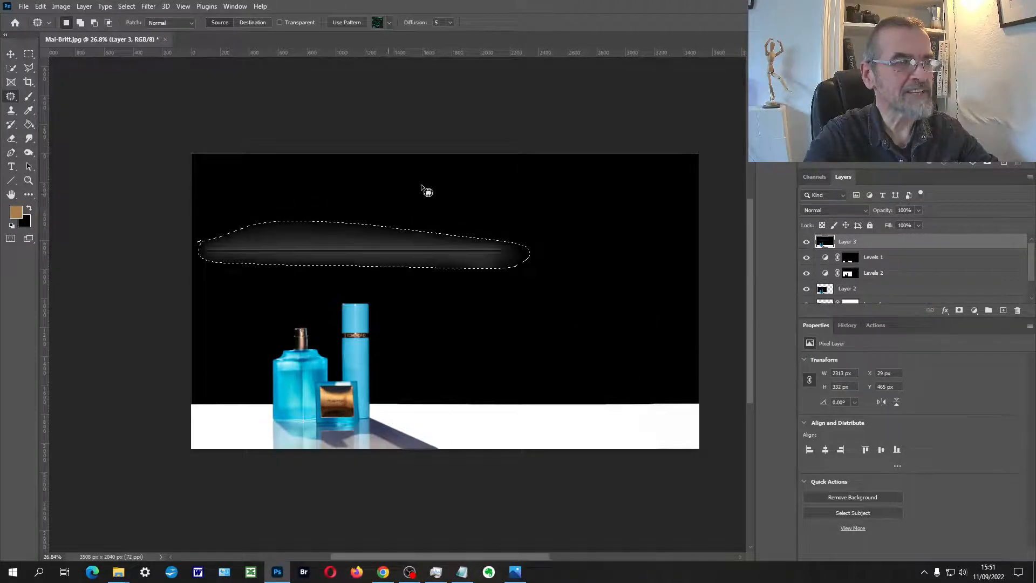
click(421, 193)
key(ctrl+z)
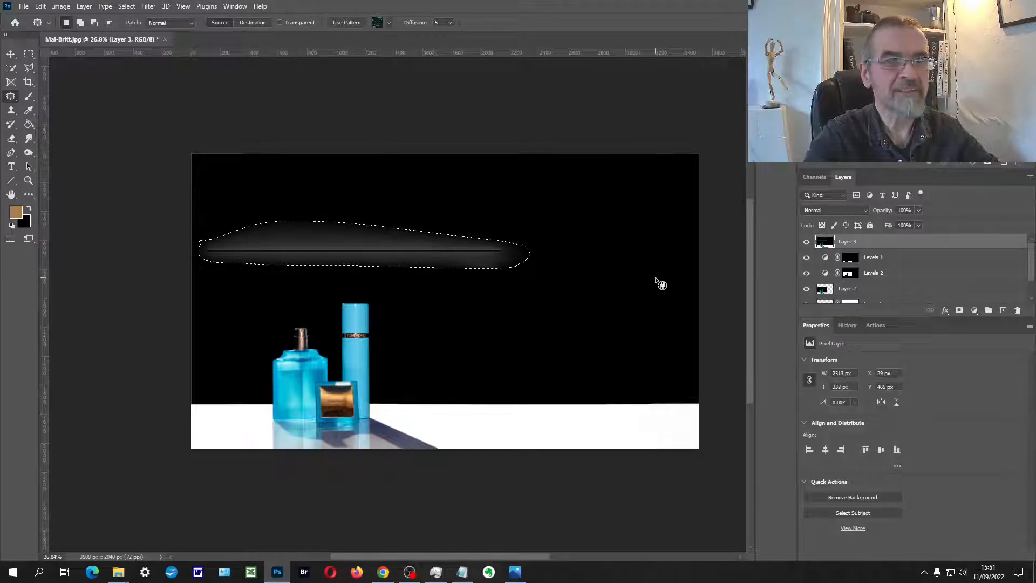
key(ctrl+z)
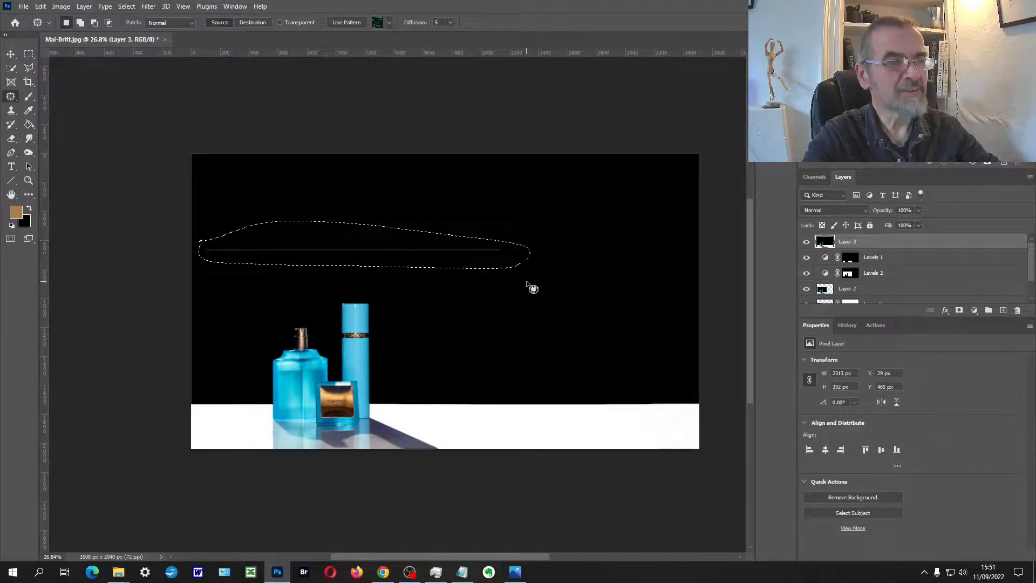
Step: Deselect the patch area and paint over the thin background line with a black brush
click(28, 96)
click(29, 208)
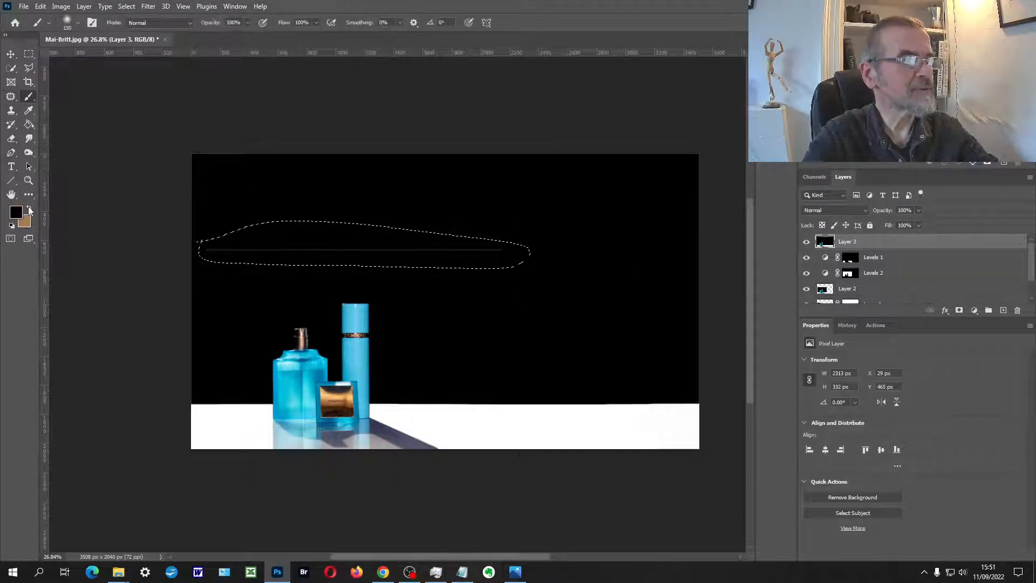
key(ctrl+d)
drag(500, 249, 197, 251)
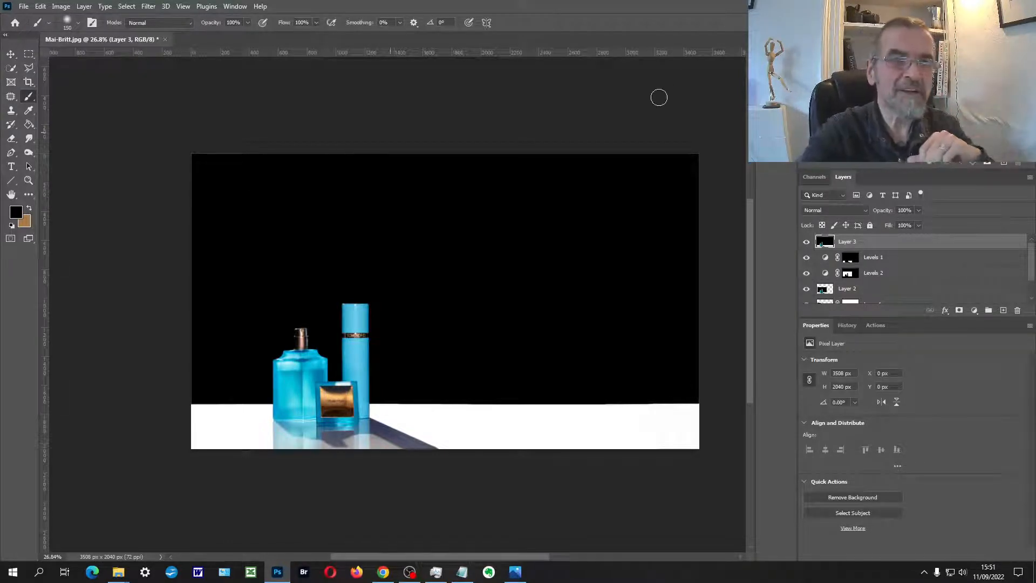
Step: Compare the photo's earlier New Levels Layer history state with its latest Brush Tool state
click(848, 325)
click(845, 405)
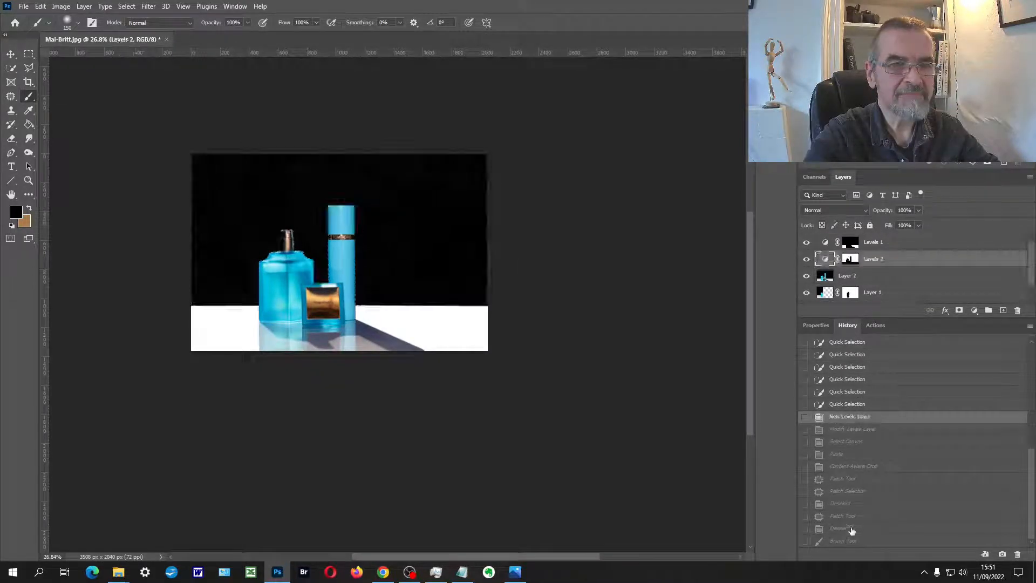
click(846, 542)
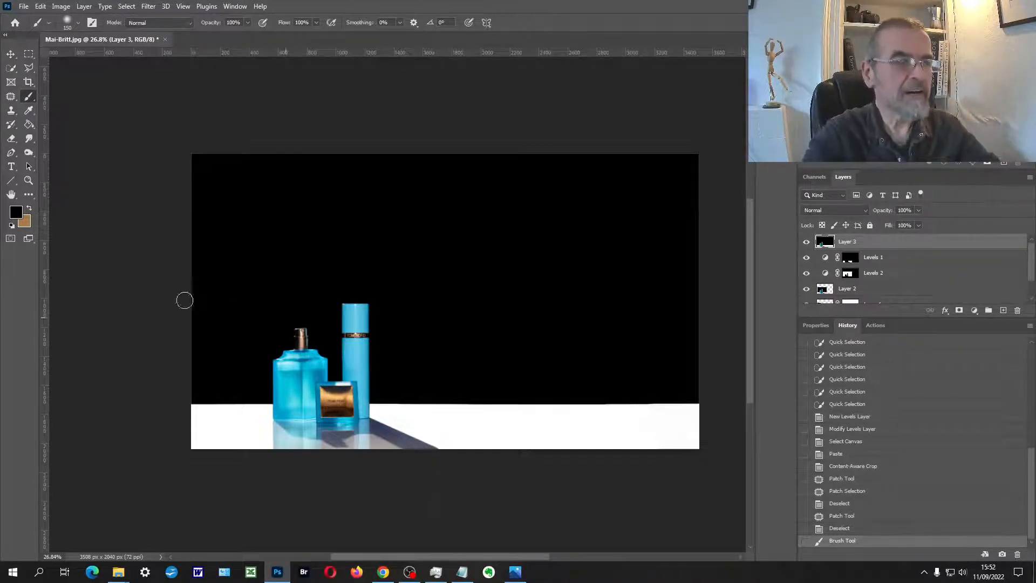
Step: Examine the gold TOM FORD label and the surrounding bottles in close-up
click(30, 179)
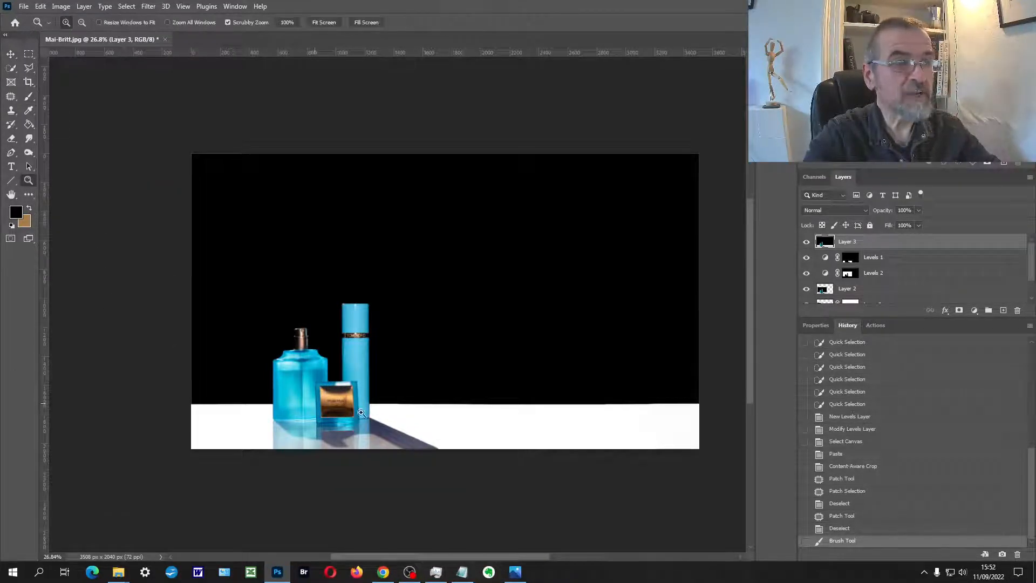
drag(351, 412, 332, 413)
click(296, 367)
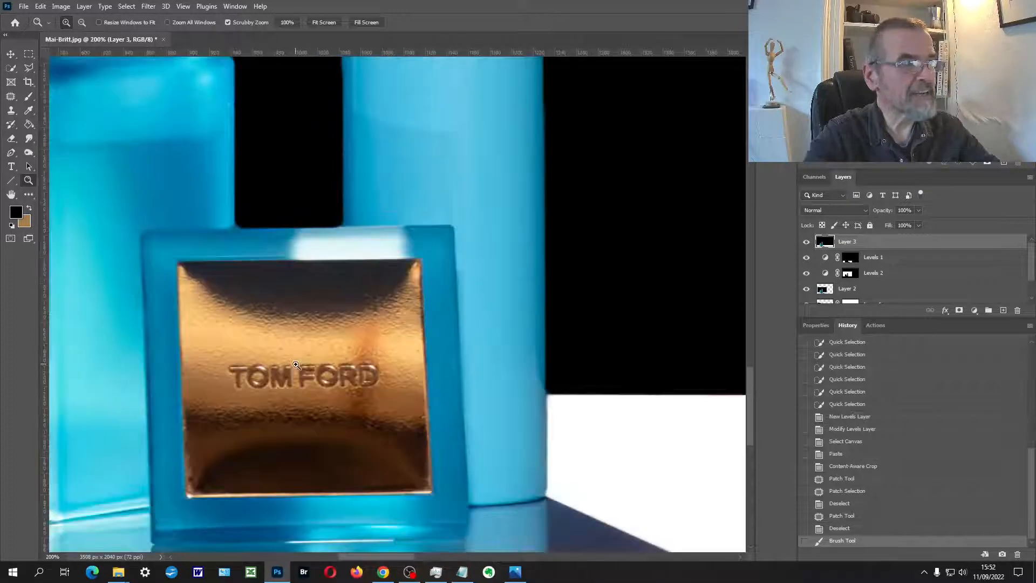
drag(322, 368, 415, 275)
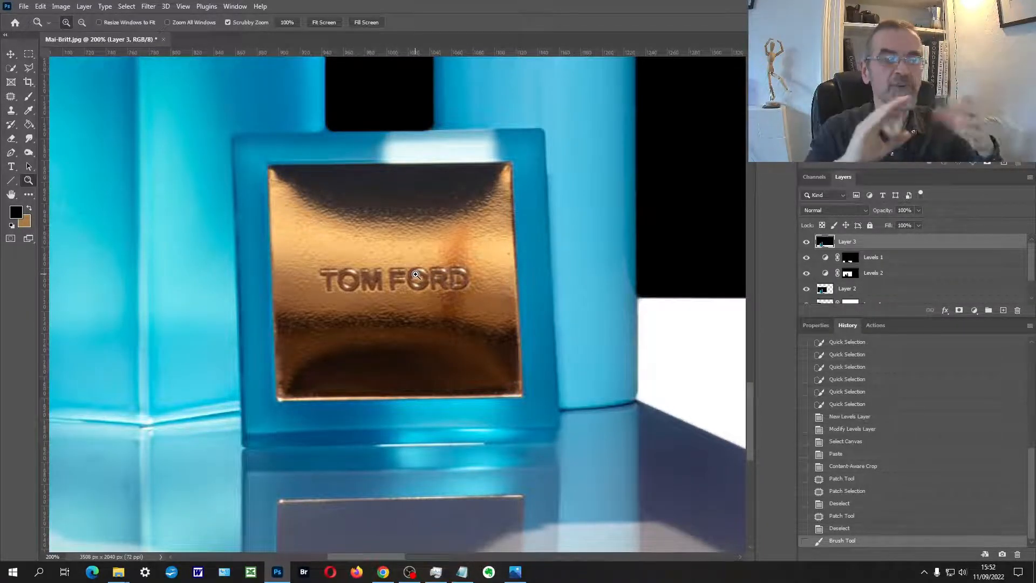
alt+click(423, 324)
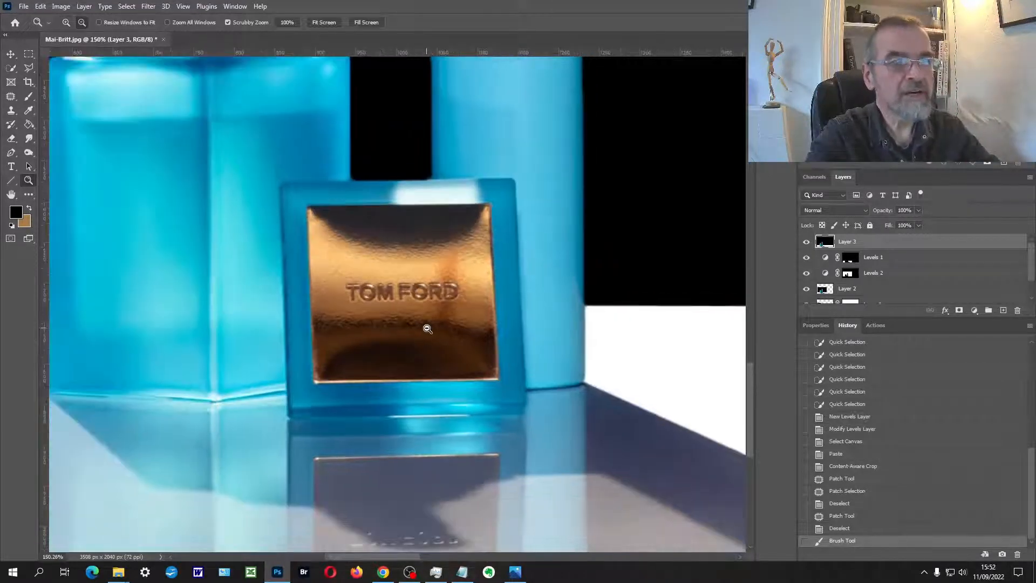
scroll(427, 329, down, 7)
drag(466, 287, 391, 381)
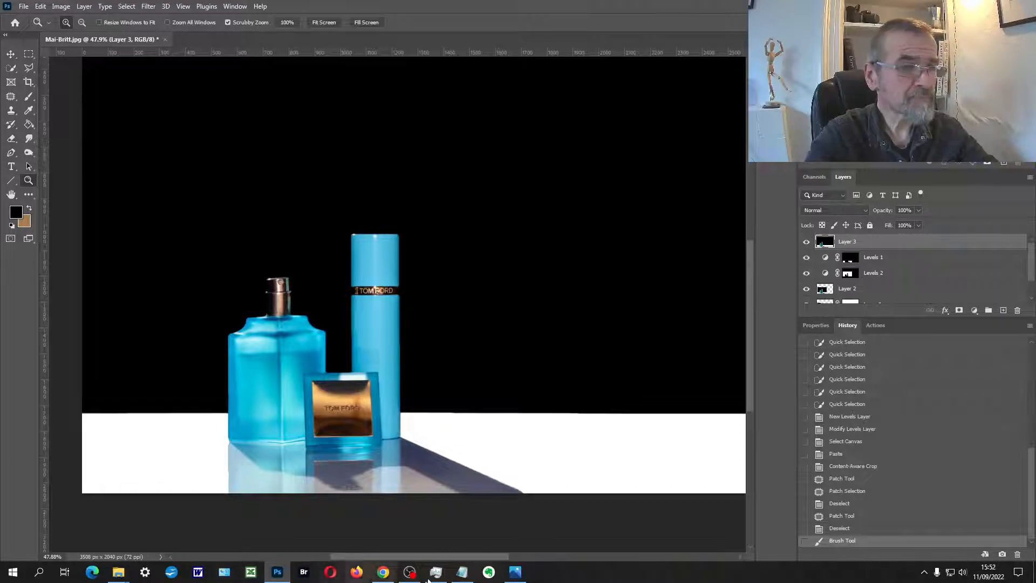
Step: Switch to the photo viewer to see the original Mai-Britt.jpg
click(515, 573)
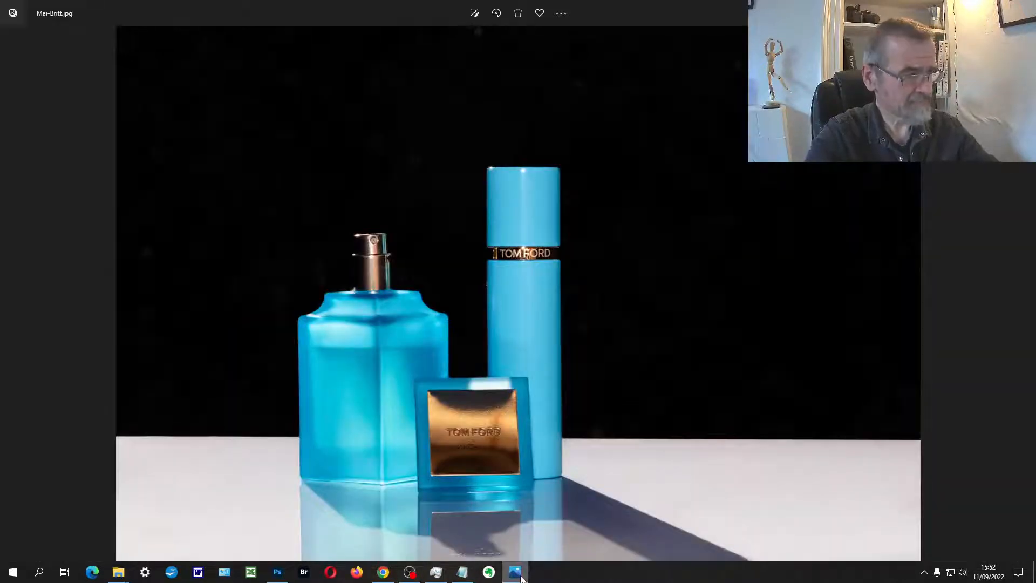
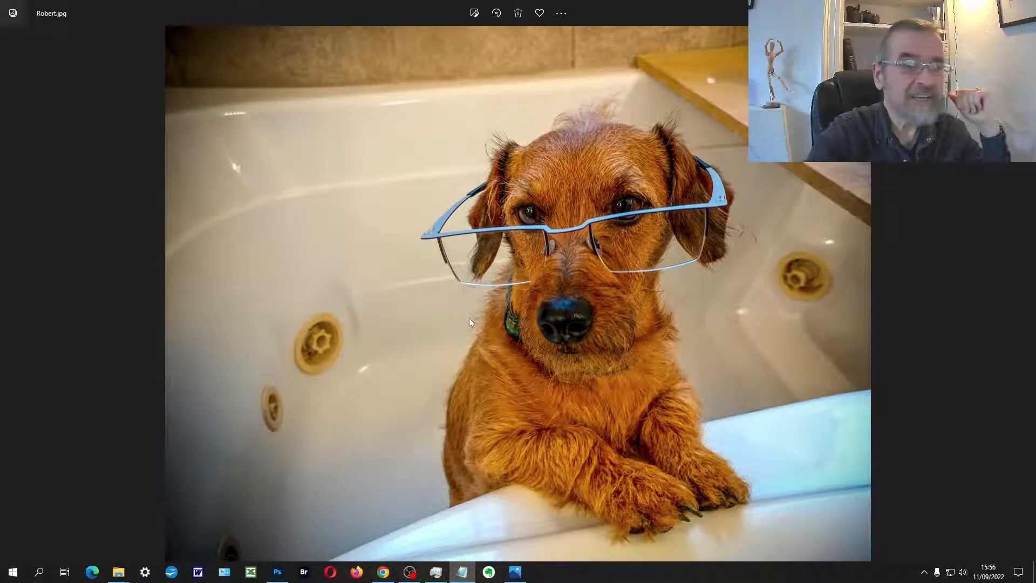
Step: Compare the edited Robert.jpg with Robert_original.jpg in the photo viewer
click(1023, 294)
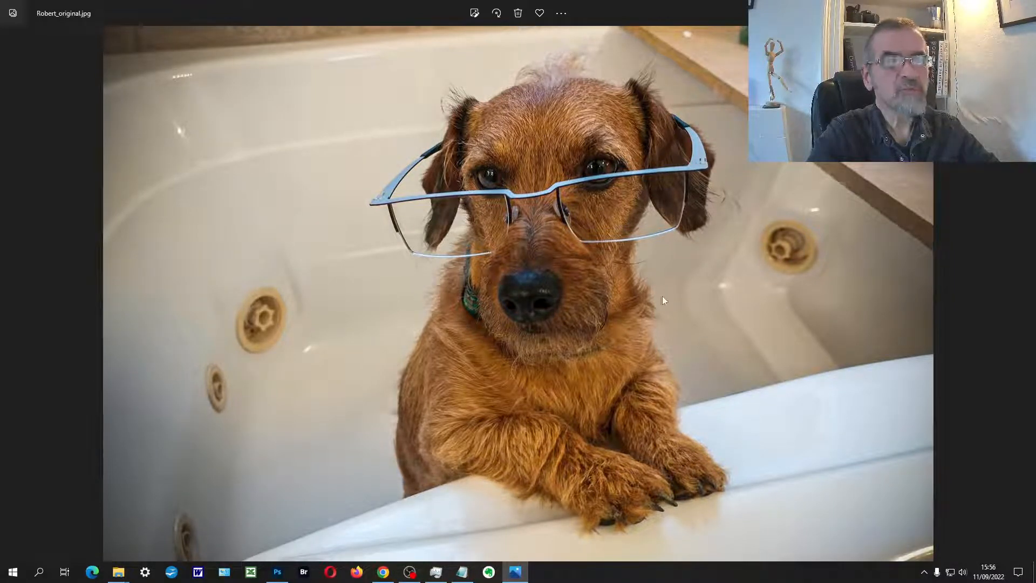
click(27, 296)
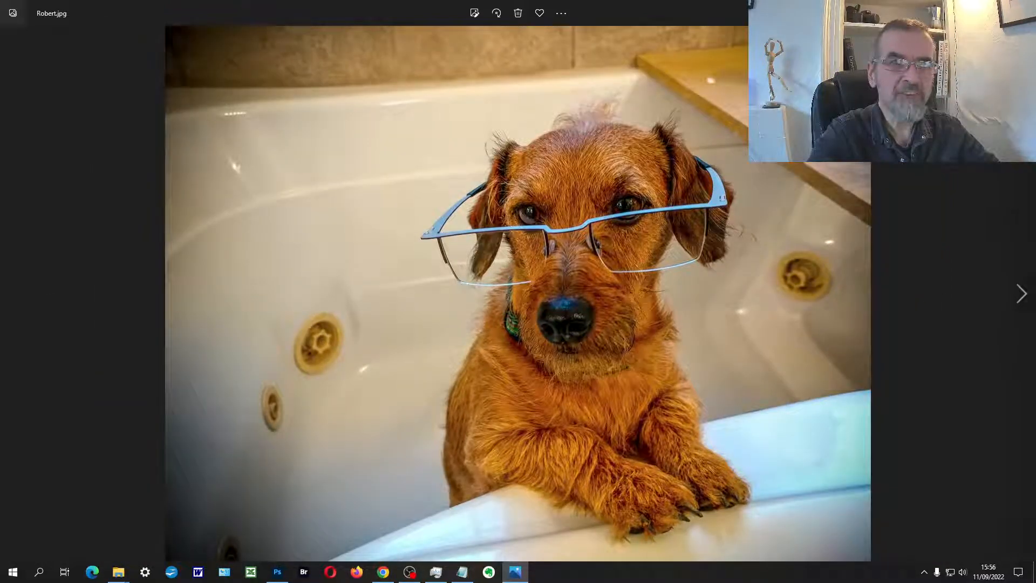
click(1031, 298)
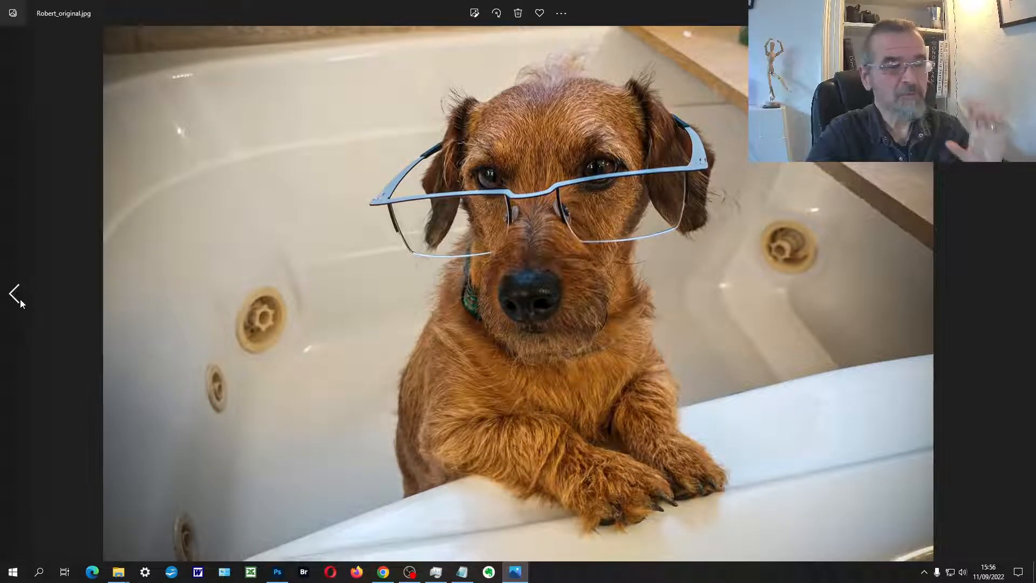
click(21, 300)
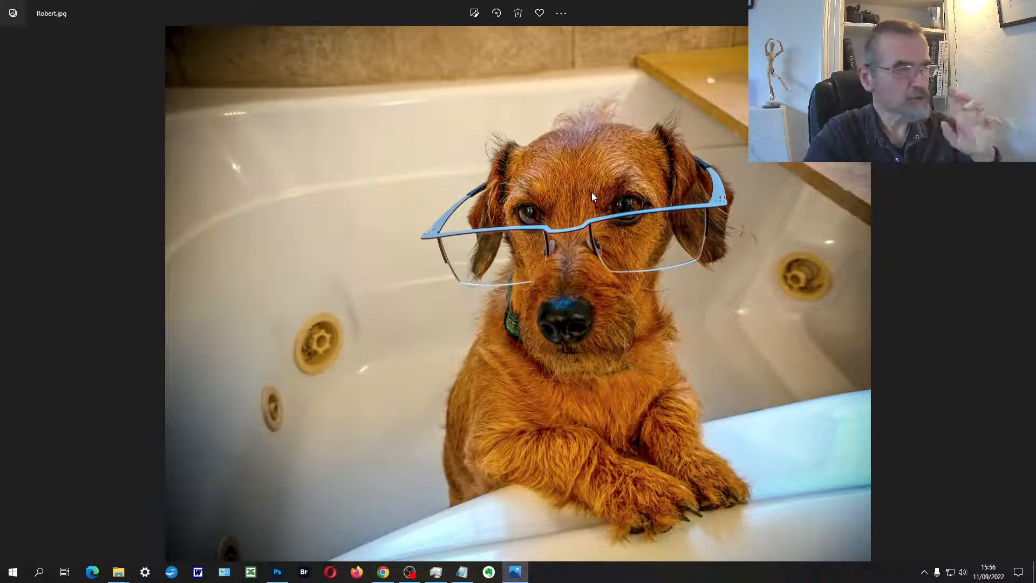
mouse_move(1009, 337)
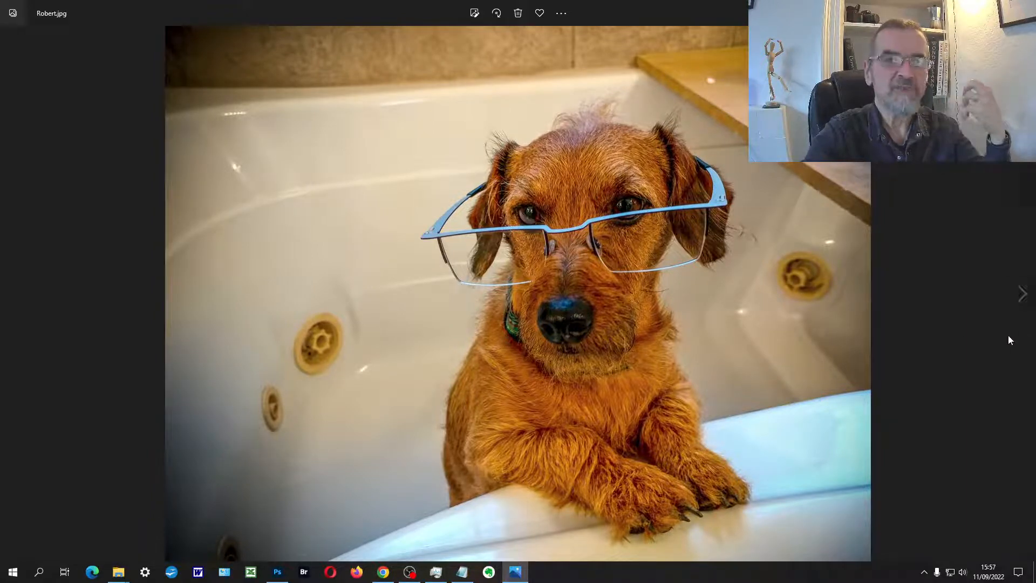
click(1022, 295)
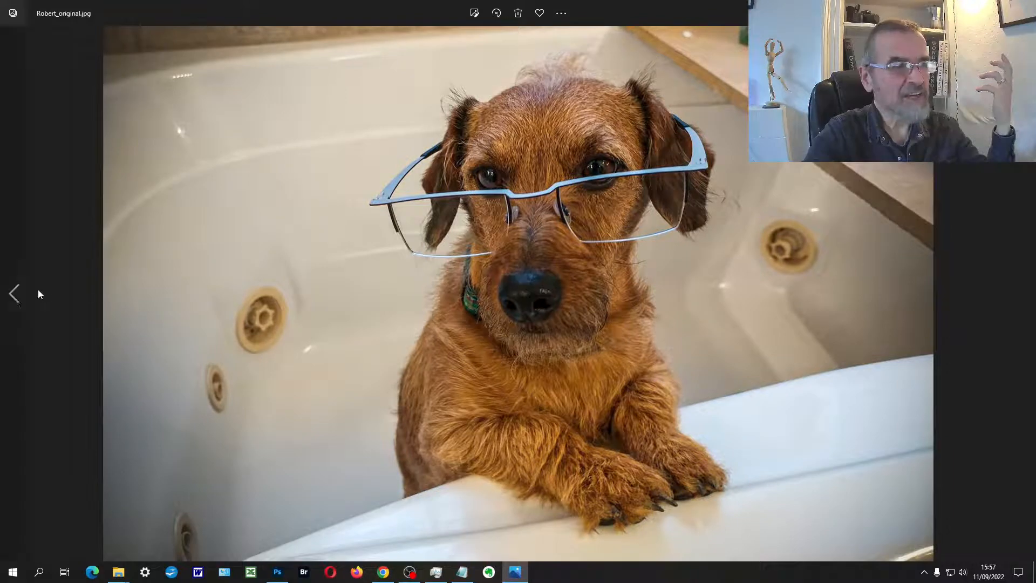
click(15, 295)
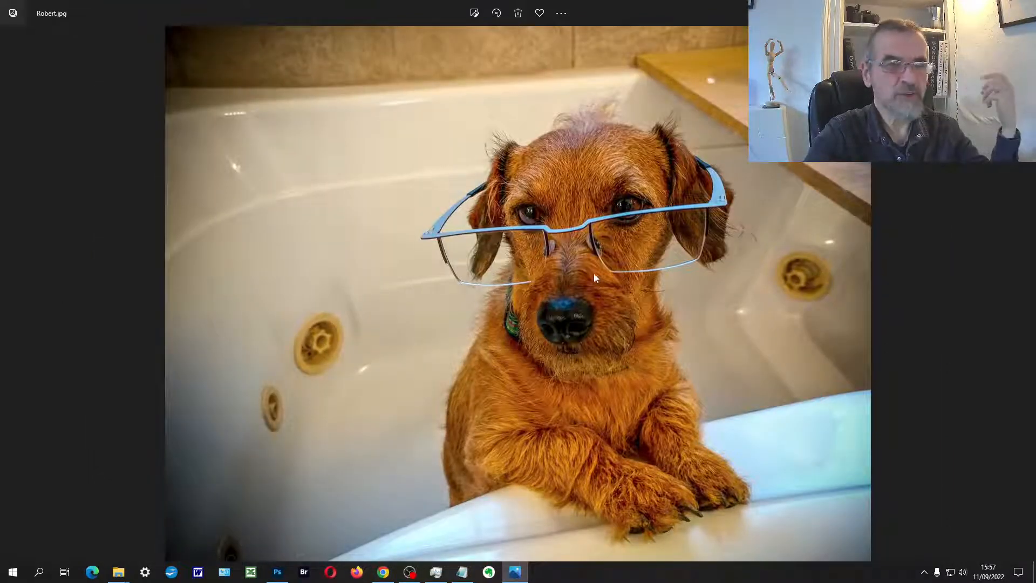
Step: Open Robert.jpg from the photo viewer in Adobe Photoshop 2022
right_click(569, 262)
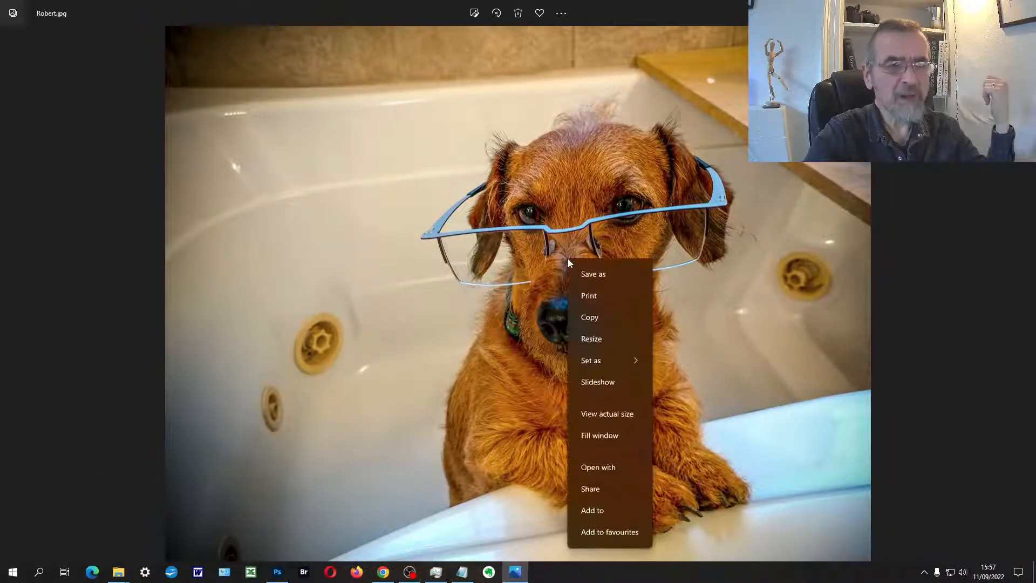
click(613, 467)
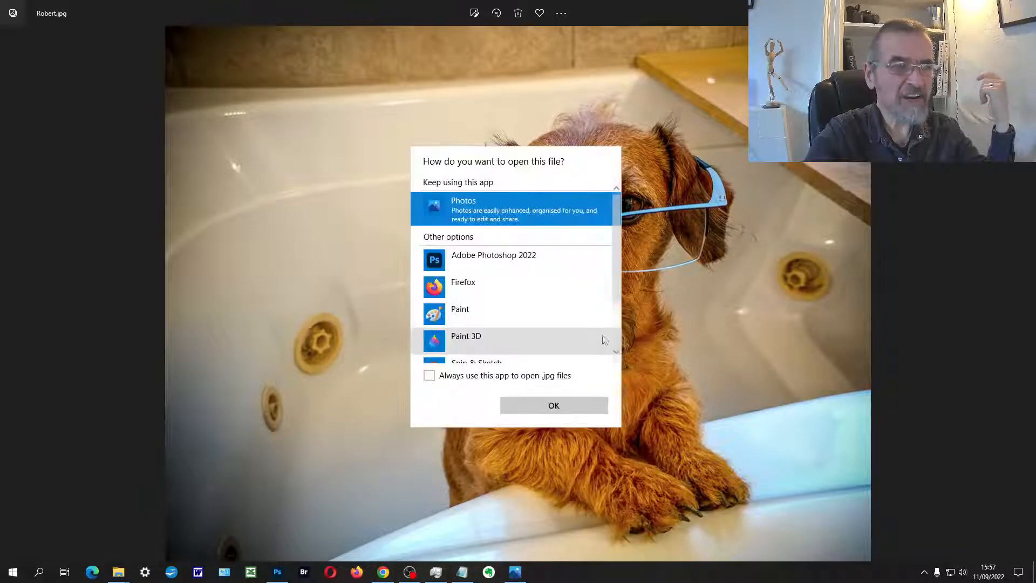
click(534, 261)
click(563, 409)
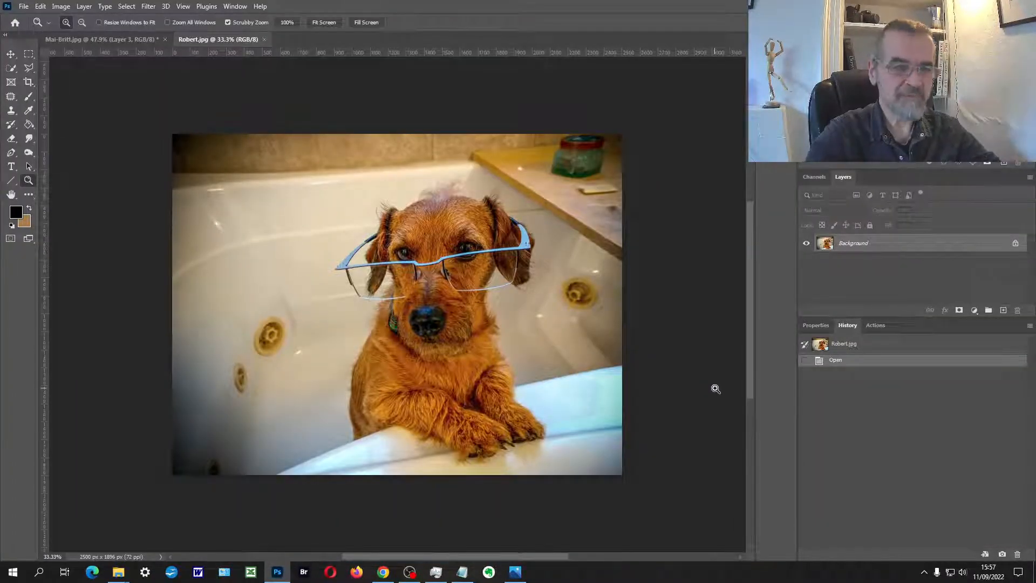
Step: Duplicate the Background layer, cool the copy to Temperature -21 with the Camera Raw Filter, and compare it with the layer hidden
key(ctrl+j)
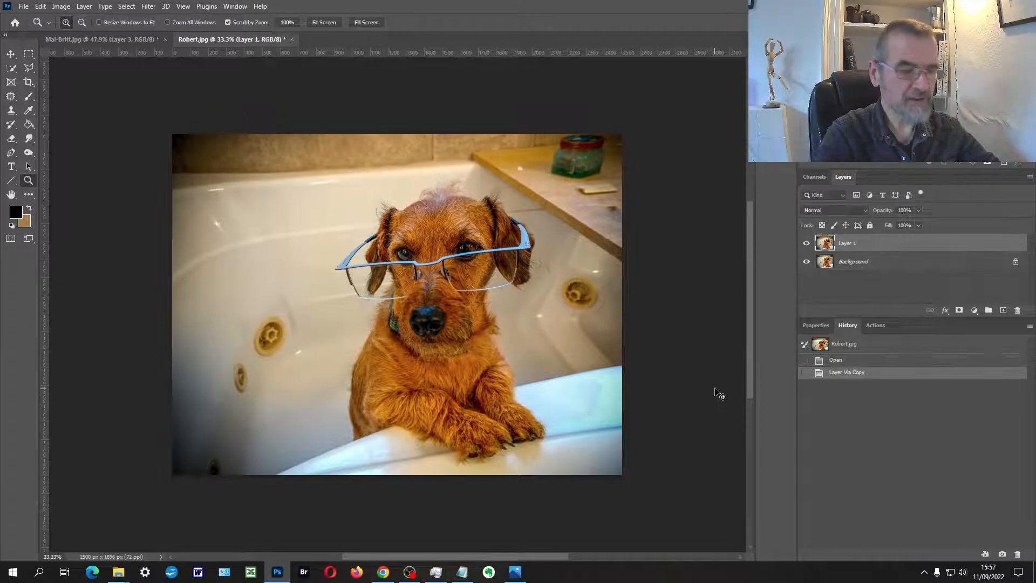
click(148, 6)
click(198, 89)
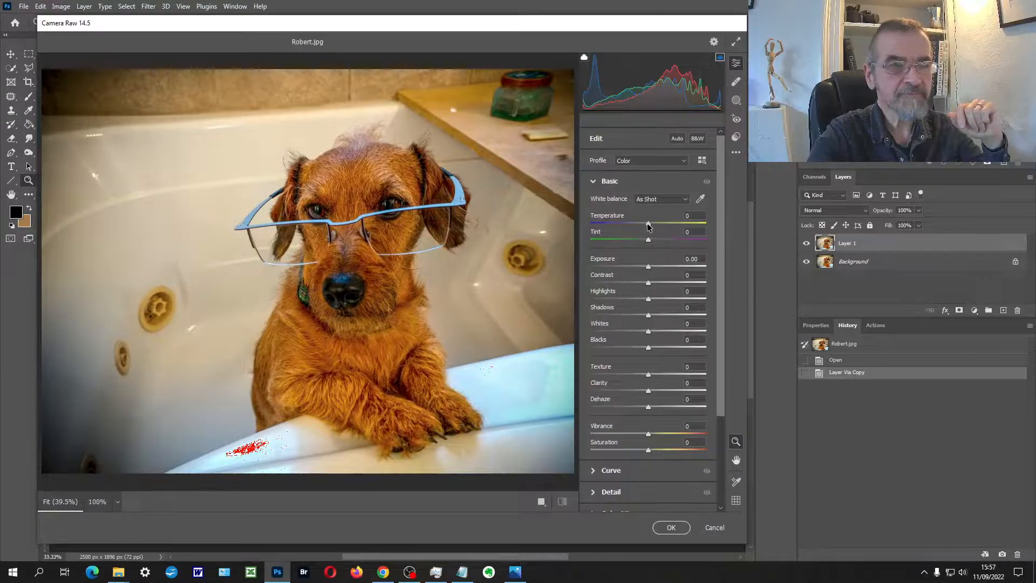
mouse_move(649, 227)
mouse_down()
mouse_move(670, 226)
mouse_move(602, 225)
mouse_move(648, 226)
mouse_move(636, 222)
mouse_up()
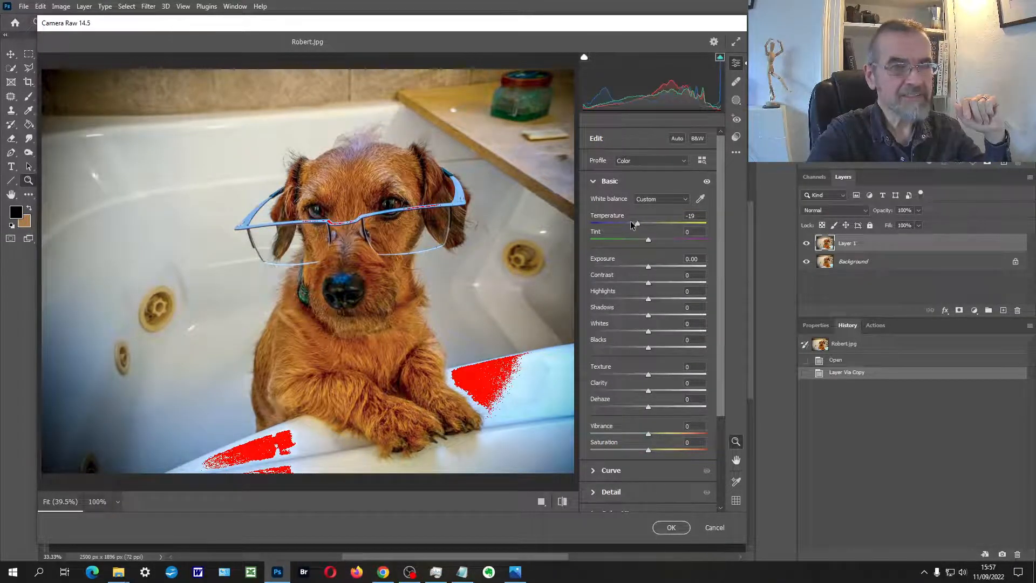
drag(637, 224, 635, 223)
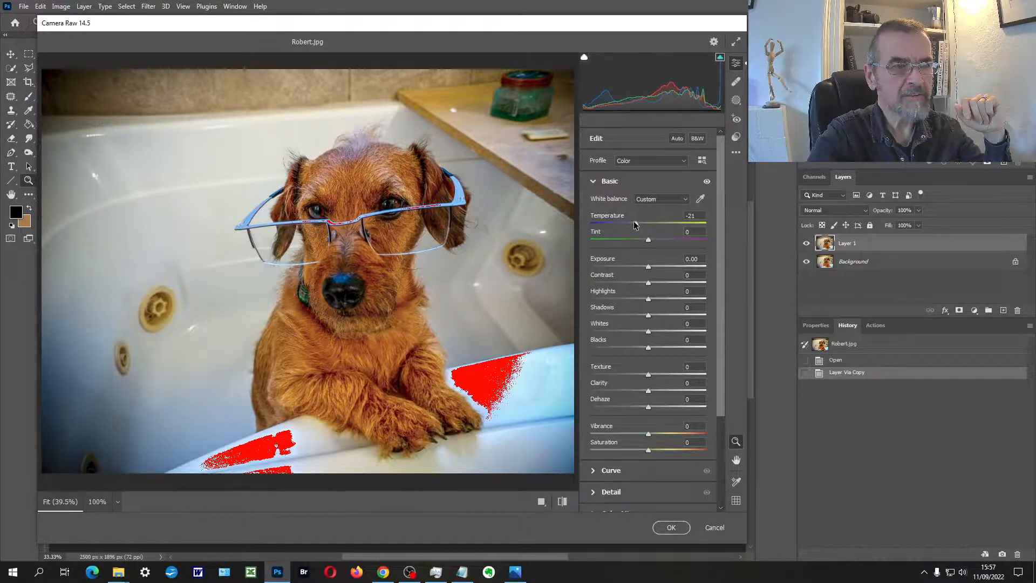
click(671, 527)
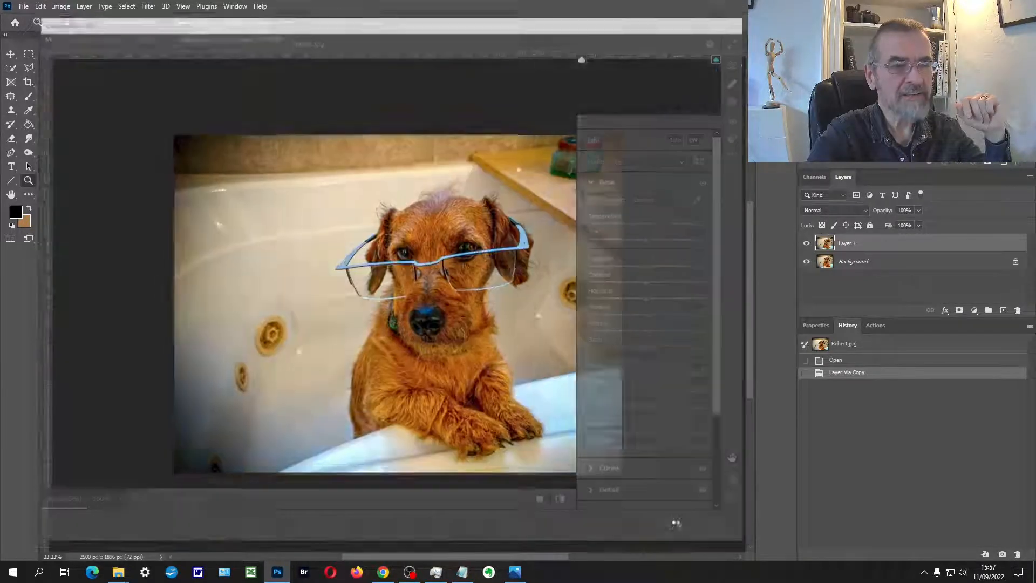
click(807, 244)
click(806, 244)
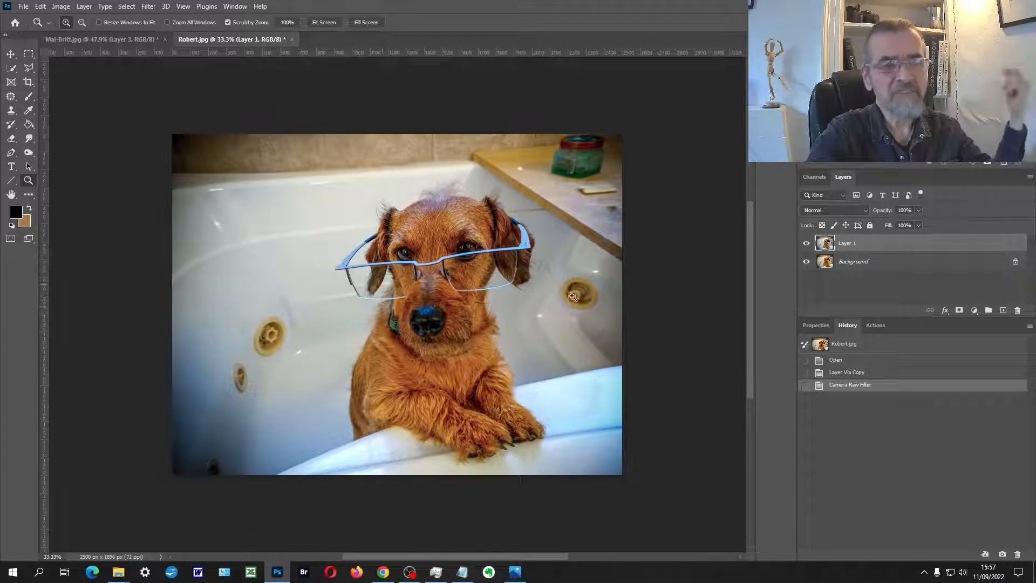
Step: Add a layer mask to Layer 1 and paint black over the tiled wall to bring back its warm colour
click(28, 96)
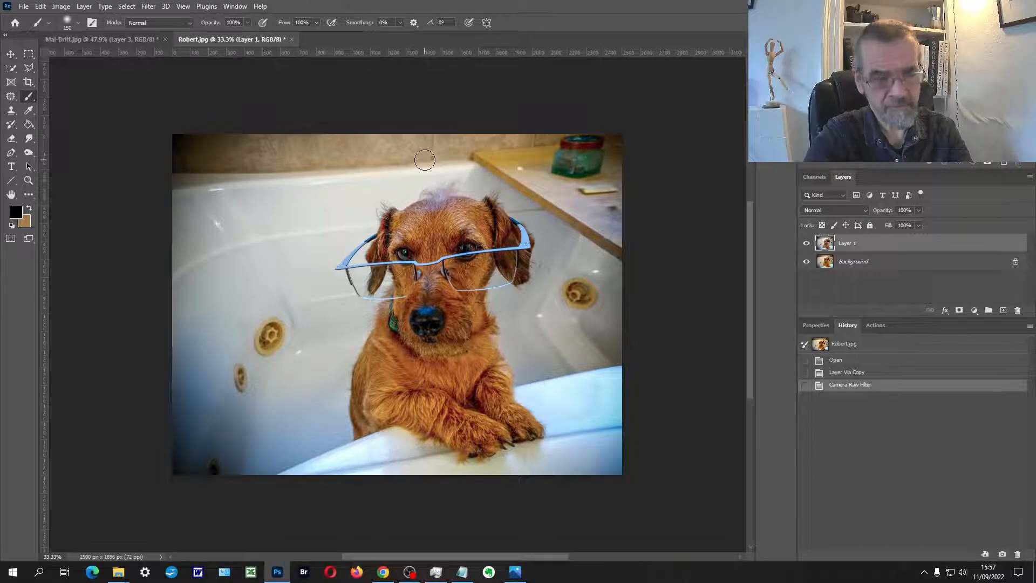
click(959, 310)
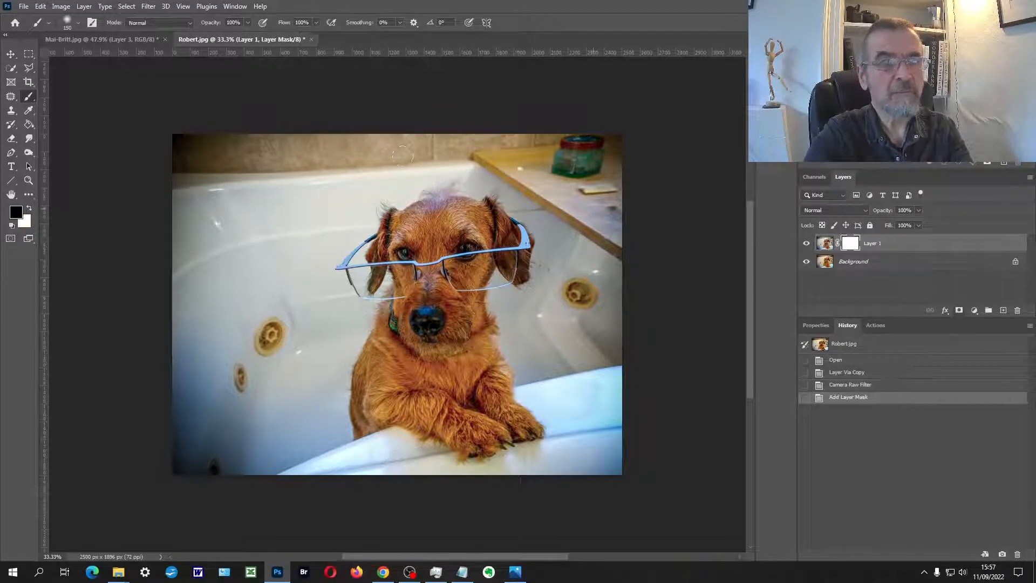
mouse_move(401, 149)
mouse_down()
mouse_move(224, 145)
mouse_move(253, 167)
mouse_up()
Step: Enlarge the brush to 500 px and paint black on the mask over the dog's body and face, lowering the opacity for the face
key(bracketright)
key(bracketright)
key(bracketright)
key(bracketright)
key(bracketright)
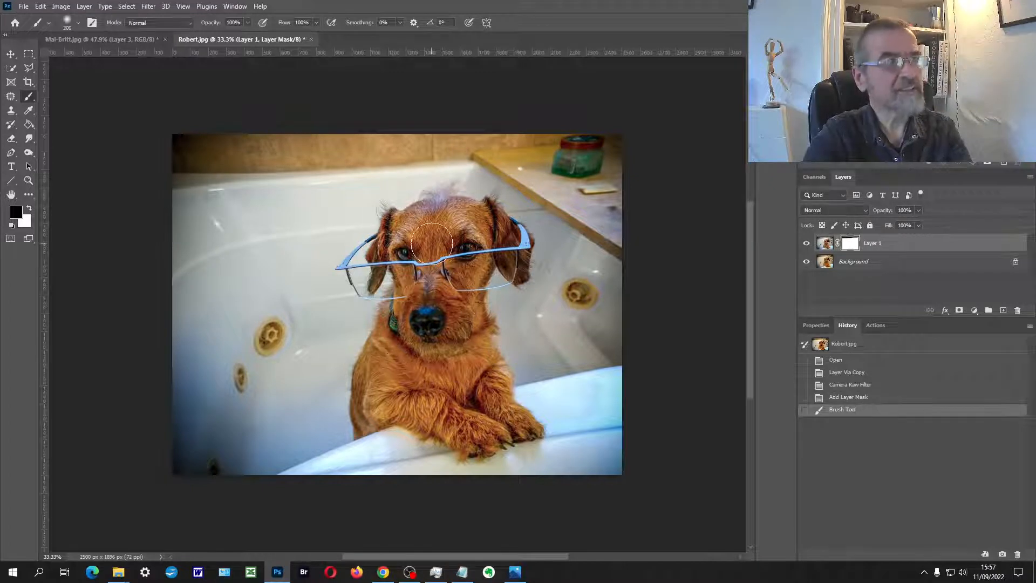
key(bracketright)
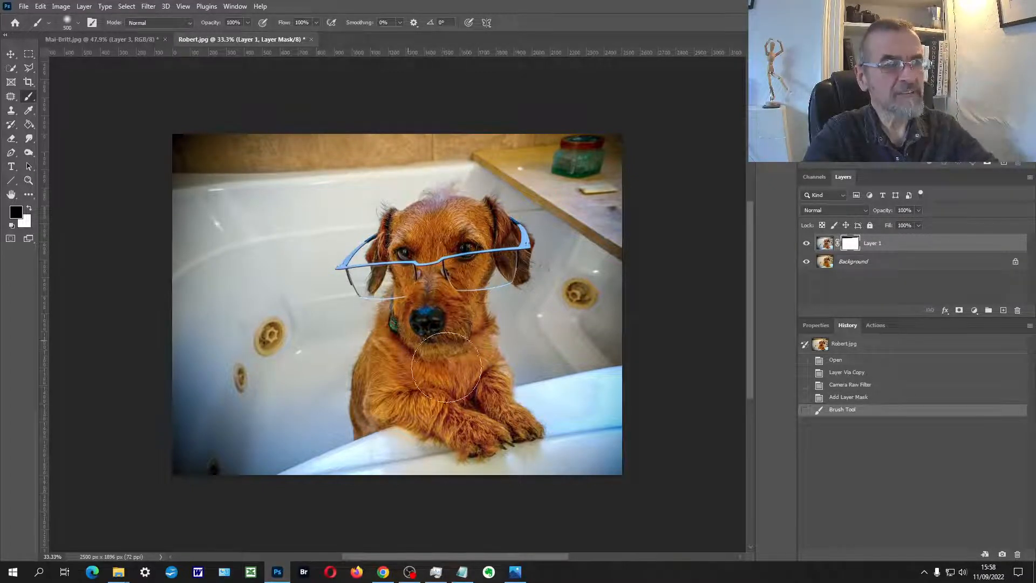
mouse_move(450, 344)
mouse_down()
mouse_move(474, 256)
mouse_move(402, 265)
mouse_move(399, 395)
mouse_move(411, 398)
mouse_up()
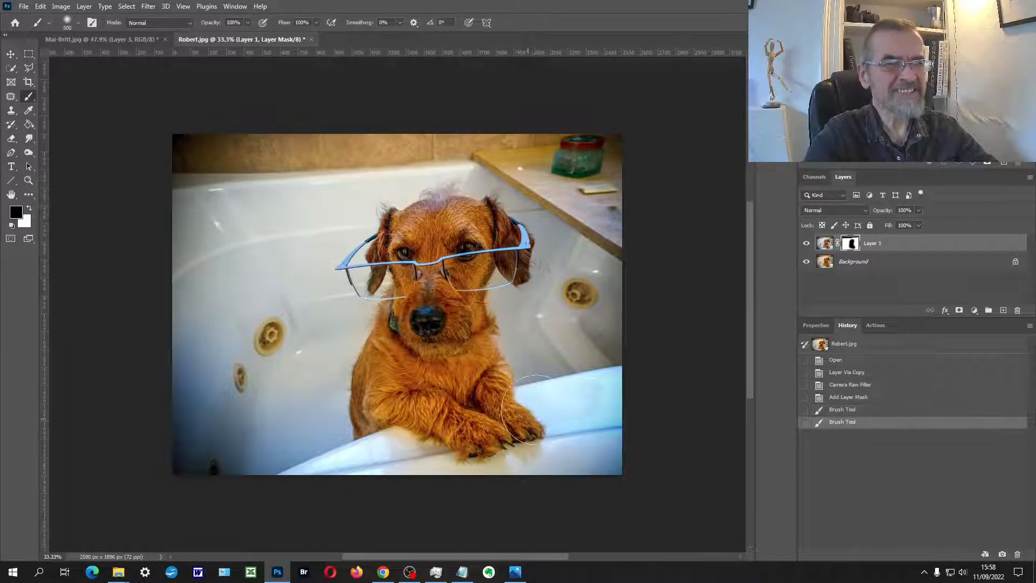
drag(248, 23, 218, 41)
drag(444, 237, 438, 300)
Step: Set the brush opacity to 56% and paint black on the mask over the dog's chest, paws and muzzle
click(248, 24)
drag(248, 28, 263, 34)
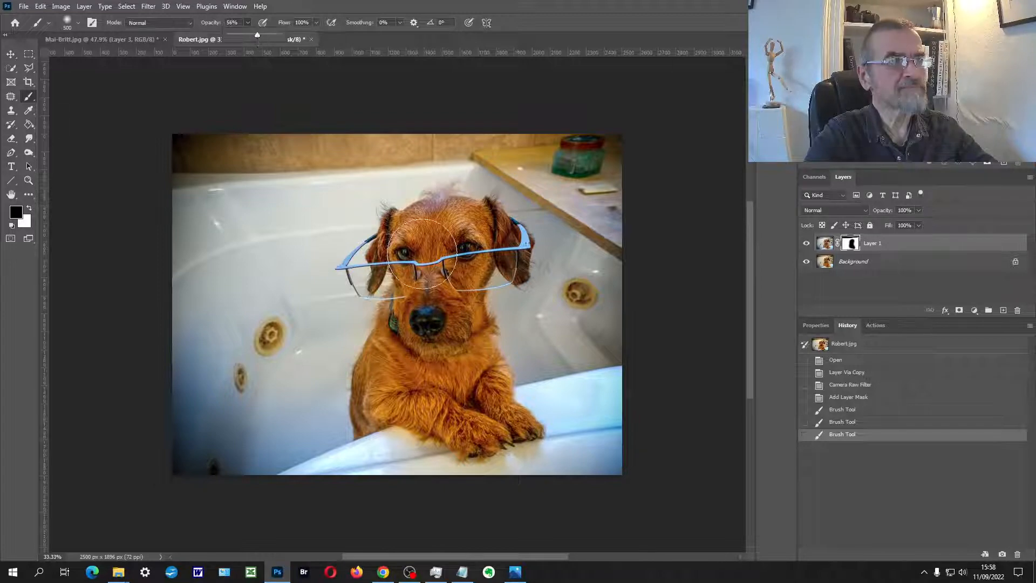
click(451, 366)
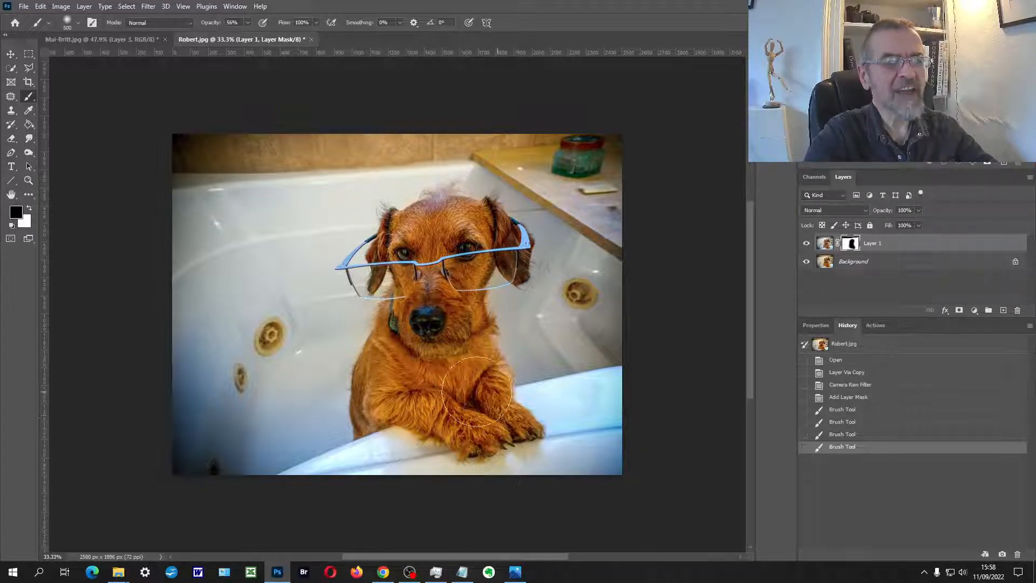
click(478, 421)
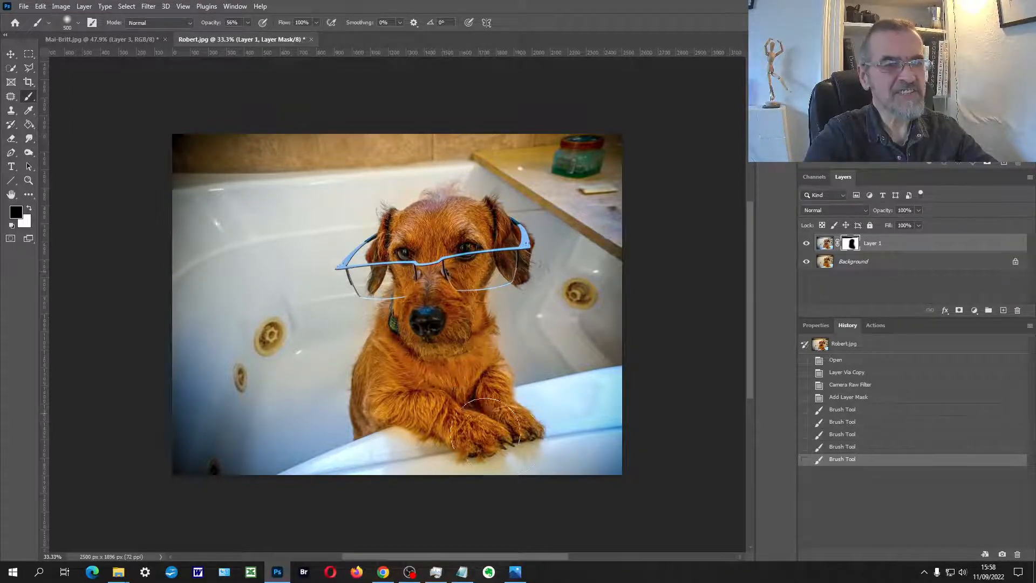
drag(488, 432, 445, 488)
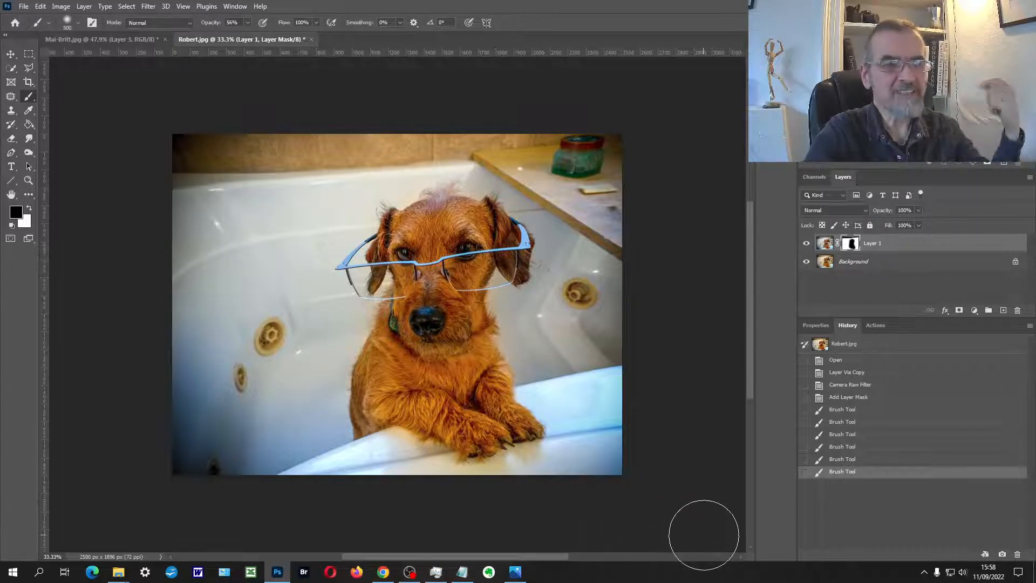
mouse_move(463, 382)
mouse_down()
mouse_move(444, 353)
mouse_move(453, 329)
mouse_move(445, 302)
mouse_up()
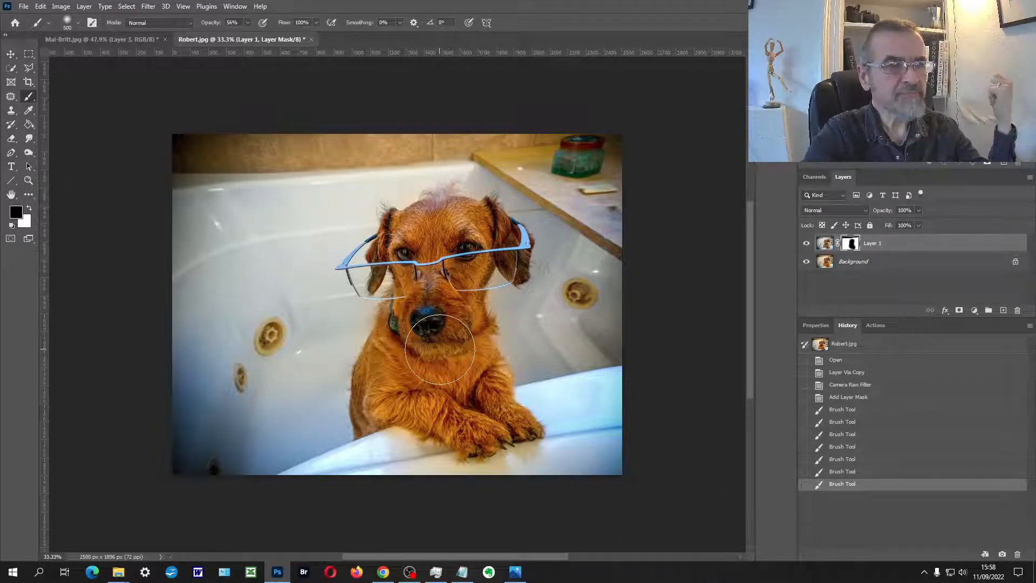
Step: Switch to white at 38% brush opacity and paint over the dog on the mask to partly restore the cooler tone
click(31, 210)
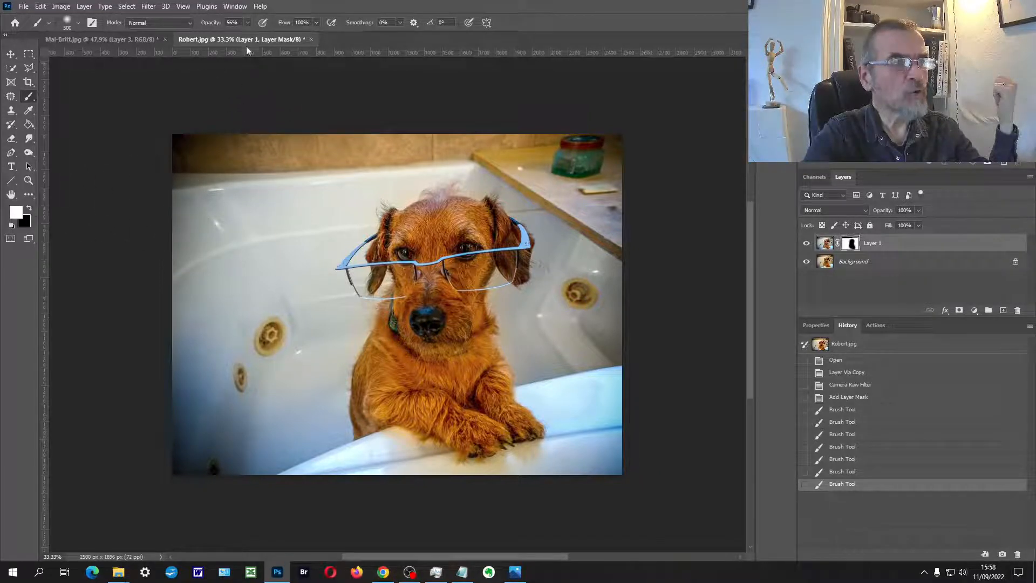
drag(248, 22, 238, 34)
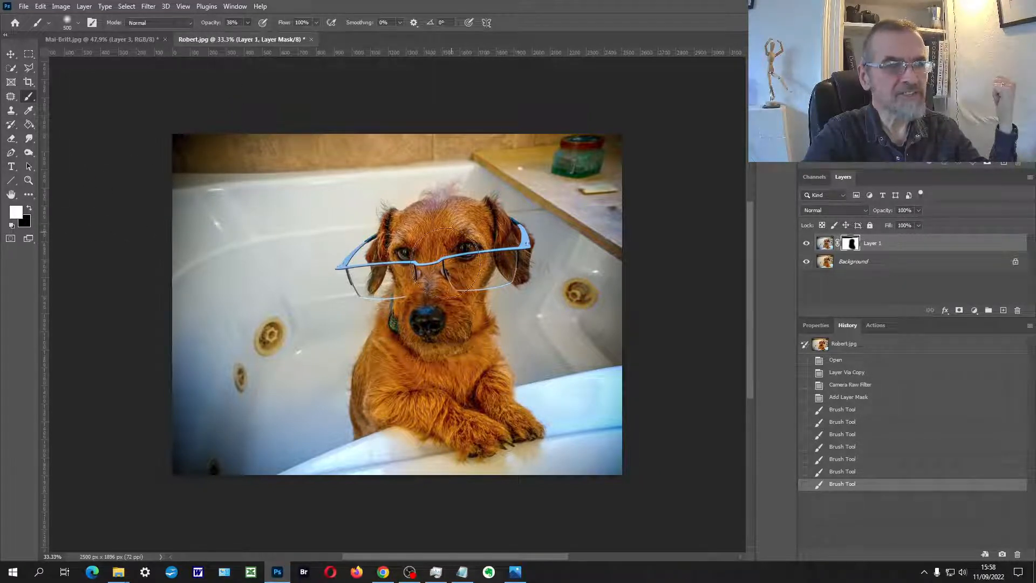
mouse_move(446, 432)
mouse_down()
mouse_move(450, 394)
mouse_move(407, 361)
mouse_move(469, 432)
mouse_up()
drag(470, 433, 434, 318)
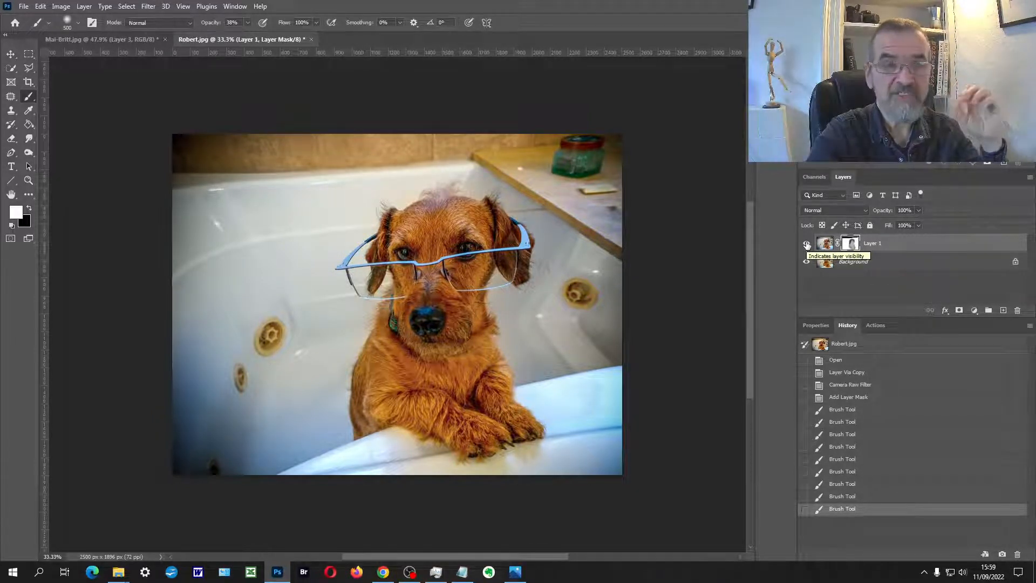
Step: Compare the dog photo with Layer 1 hidden and shown
click(807, 244)
click(807, 245)
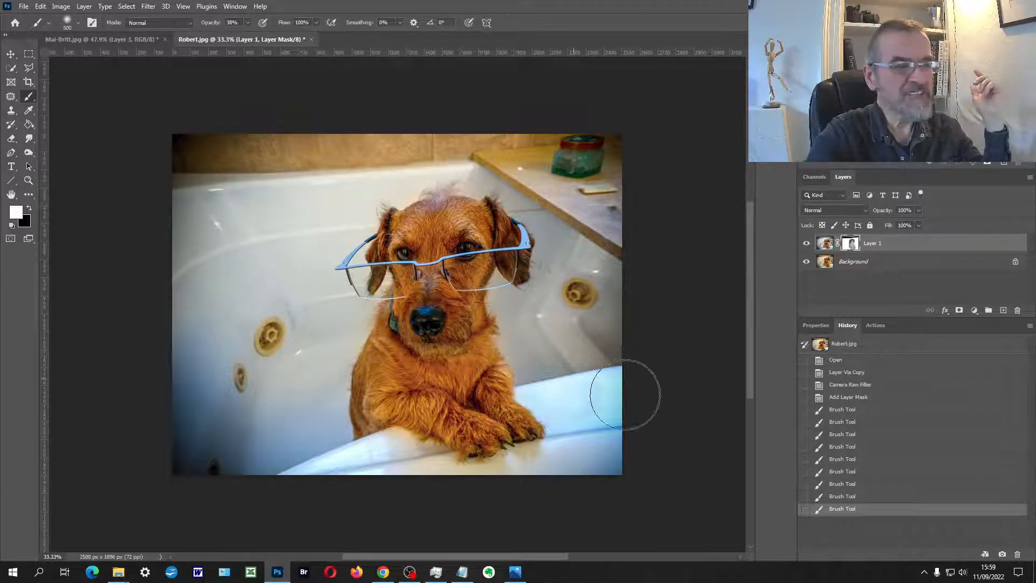
click(807, 244)
click(807, 244)
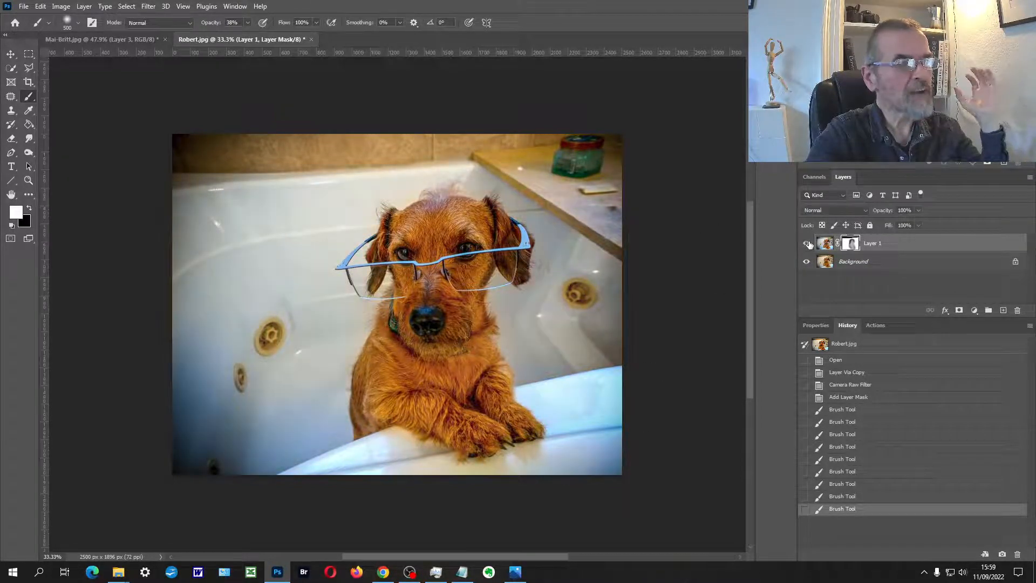